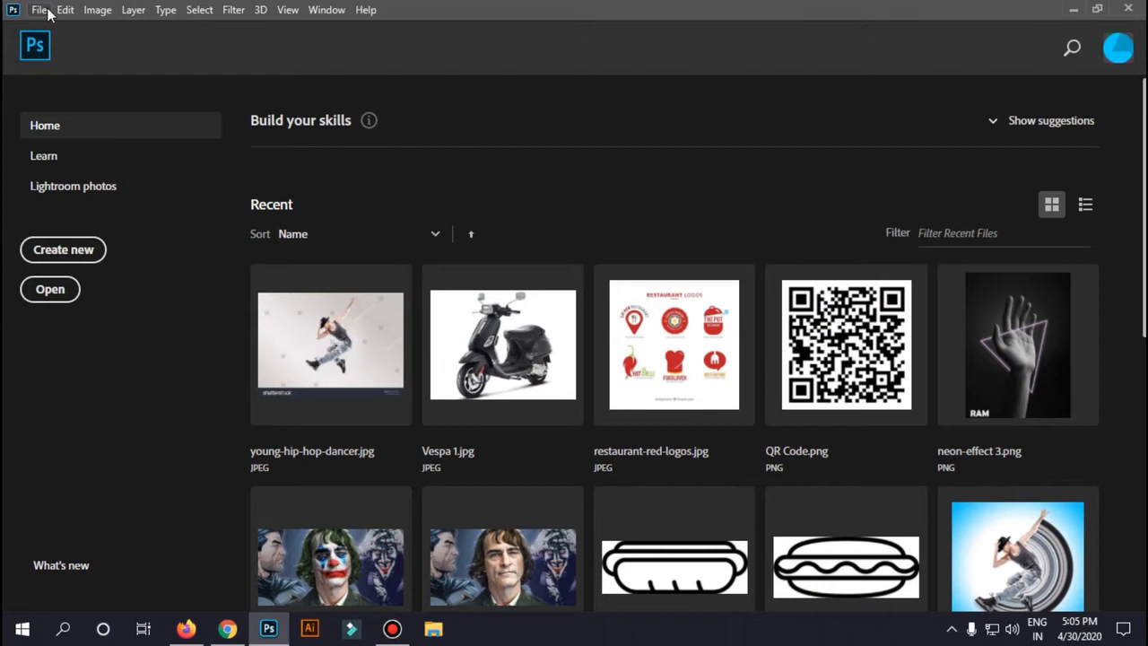
Open the About Photoshop information to view the installed version, and close it again
click(1073, 9)
click(268, 628)
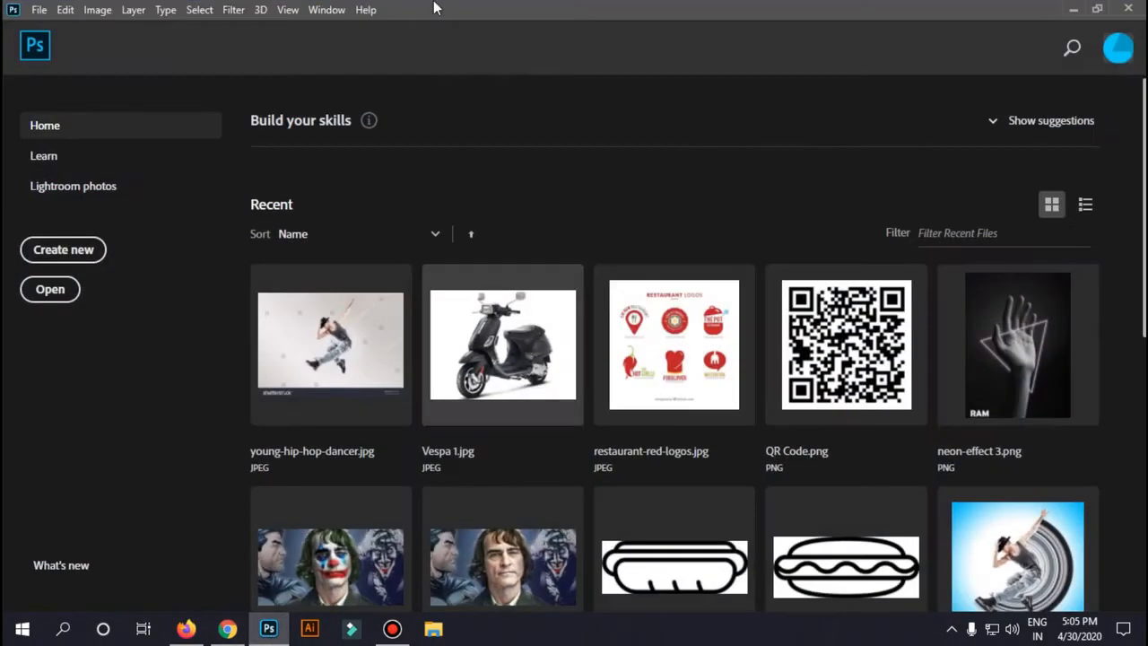
click(369, 9)
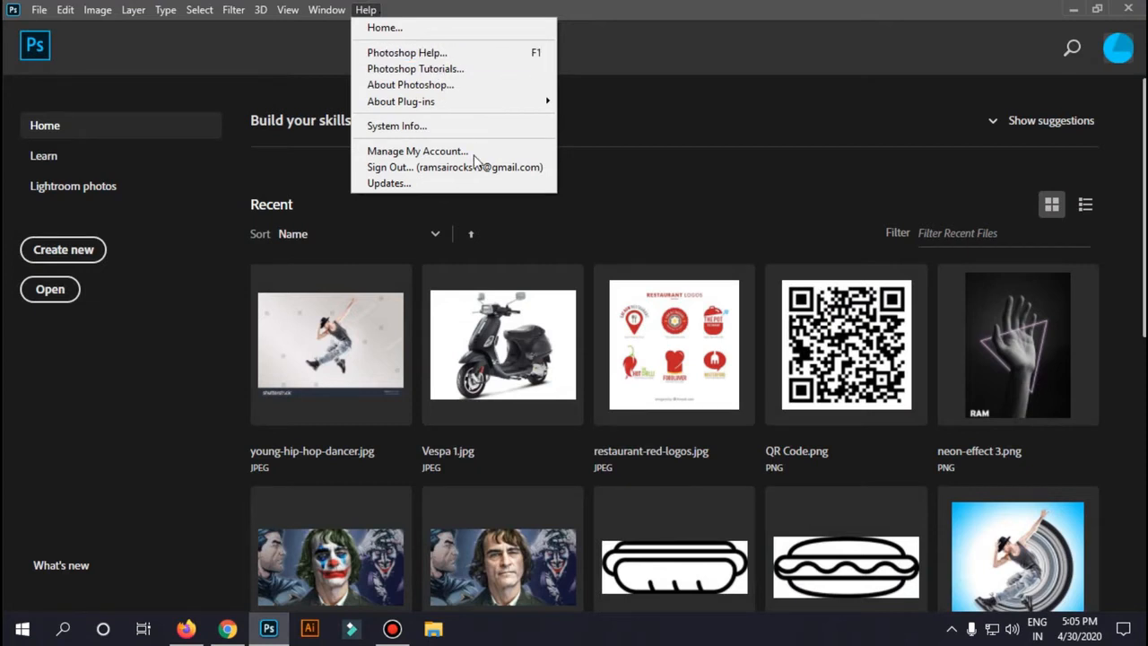
click(495, 85)
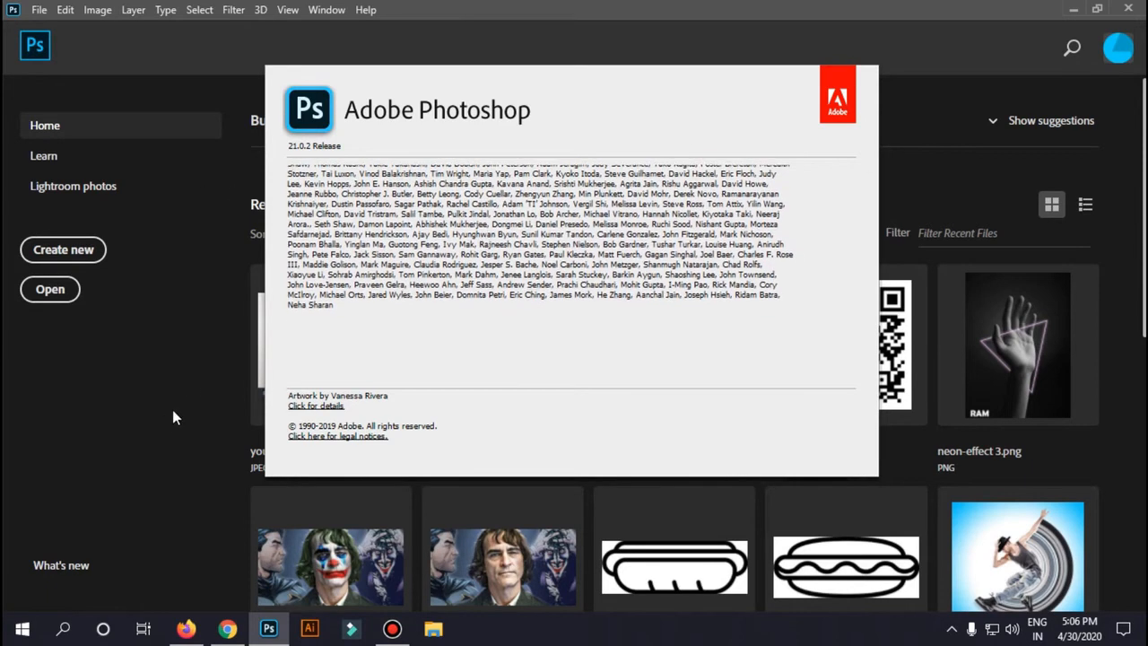
click(199, 367)
mouse_move(366, 115)
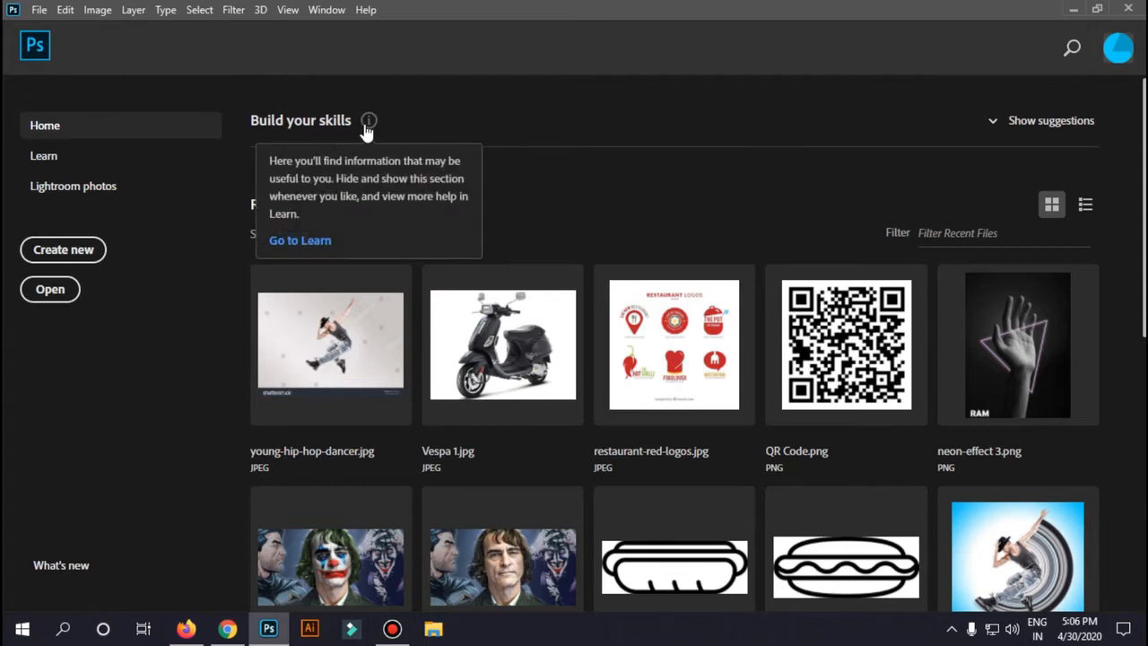
scroll(735, 210, down, 5)
scroll(735, 210, up, 5)
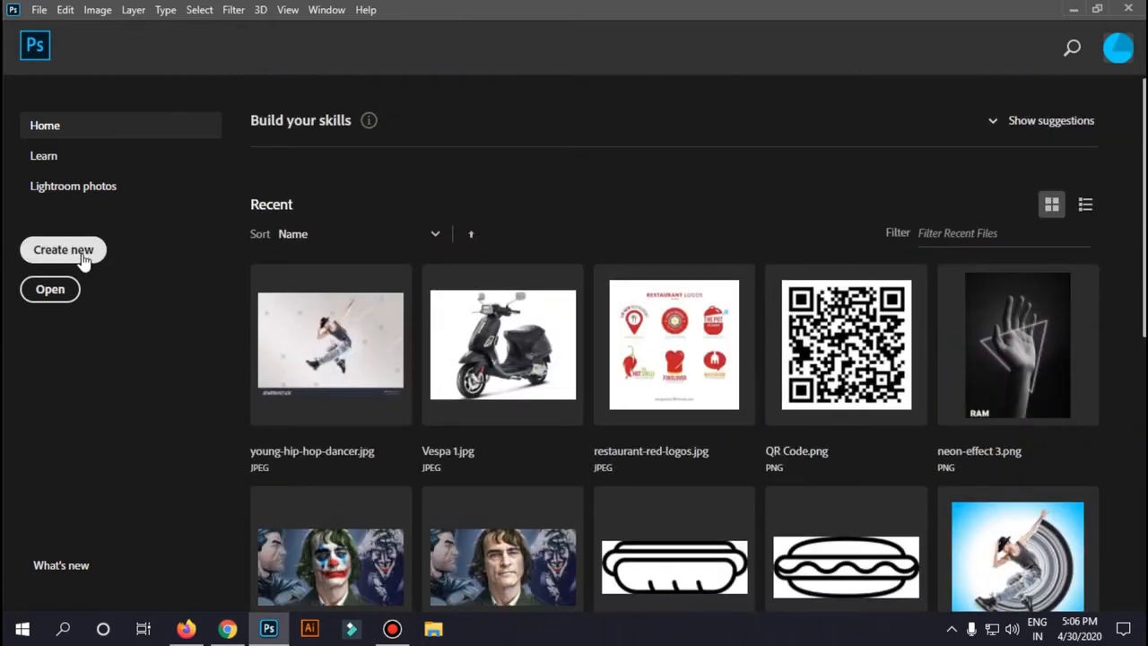
click(42, 9)
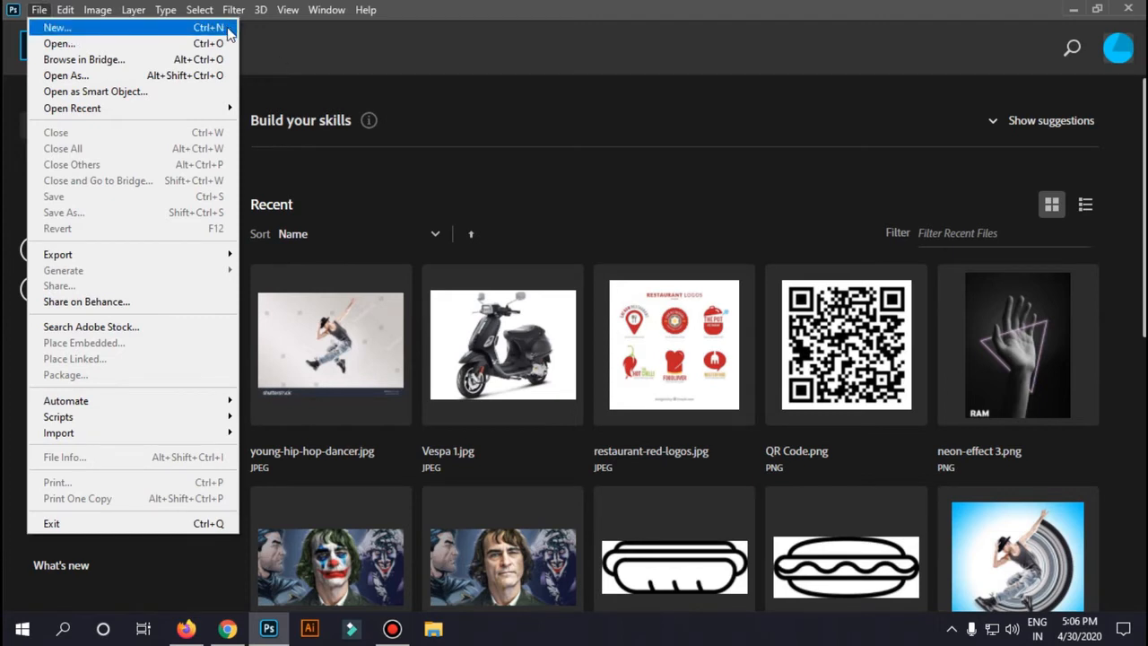
key(Escape)
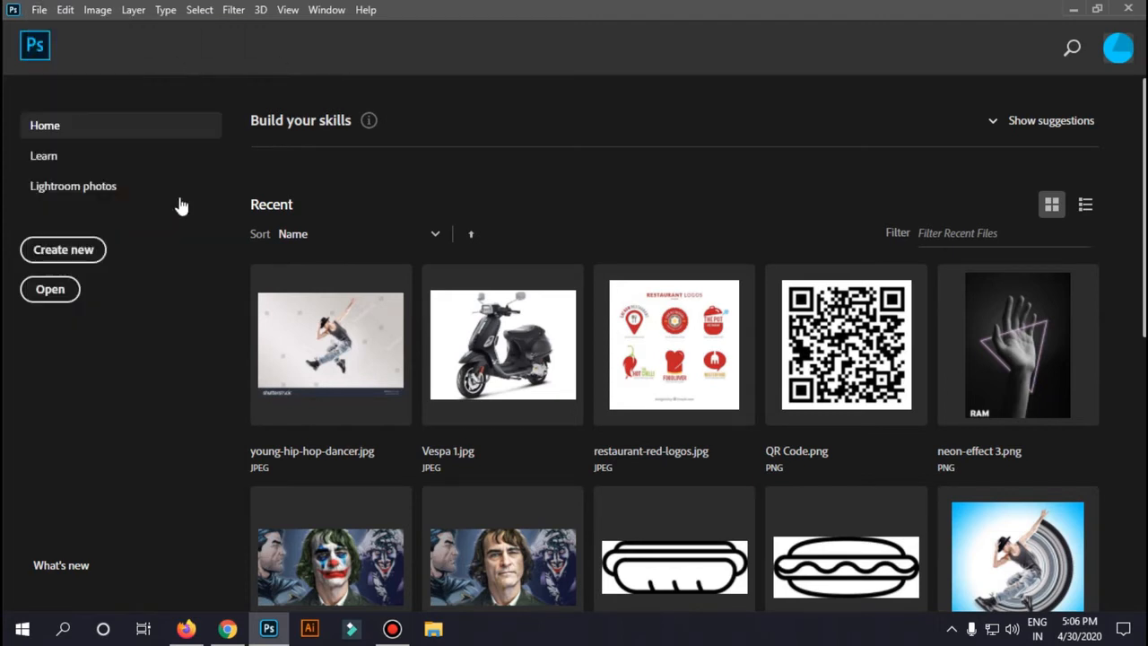
Start a new document from the Default Photoshop Size photo preset, with landscape orientation and pixels as the unit
click(89, 258)
drag(704, 55, 705, 56)
drag(765, 215, 768, 128)
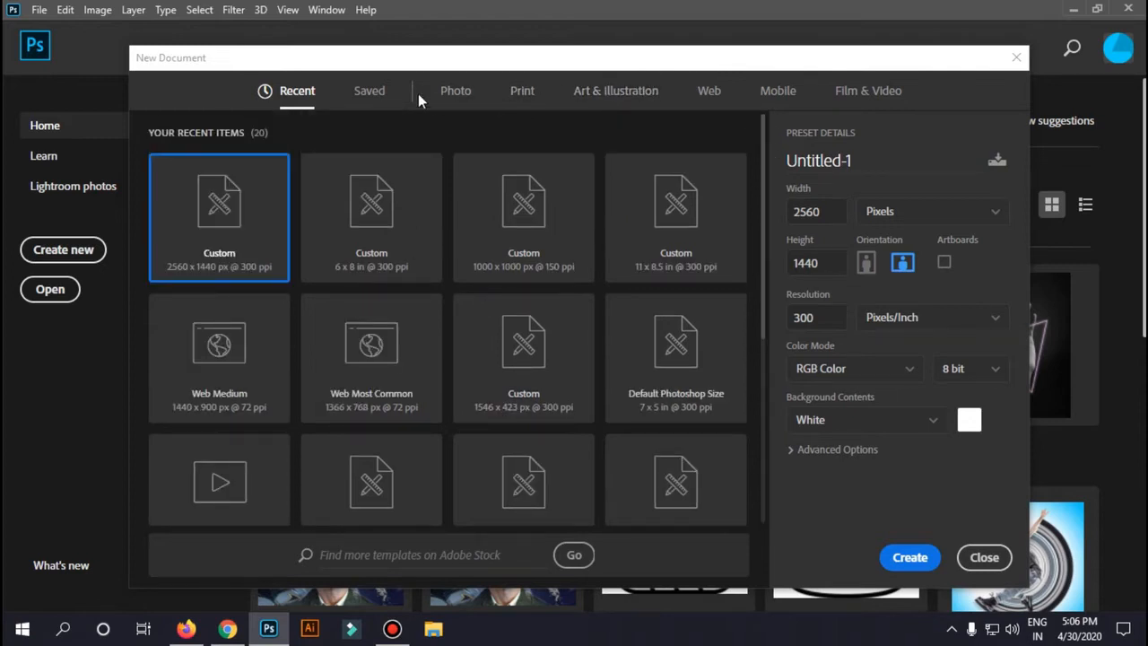
click(462, 100)
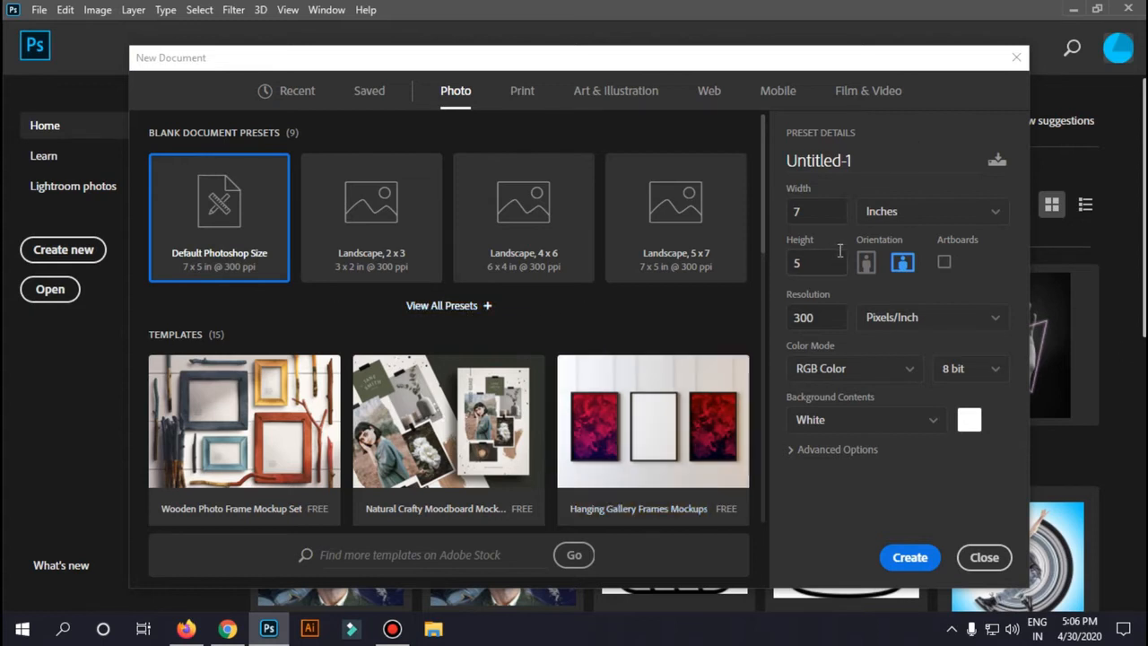
click(840, 216)
click(816, 269)
click(903, 266)
click(997, 216)
click(908, 236)
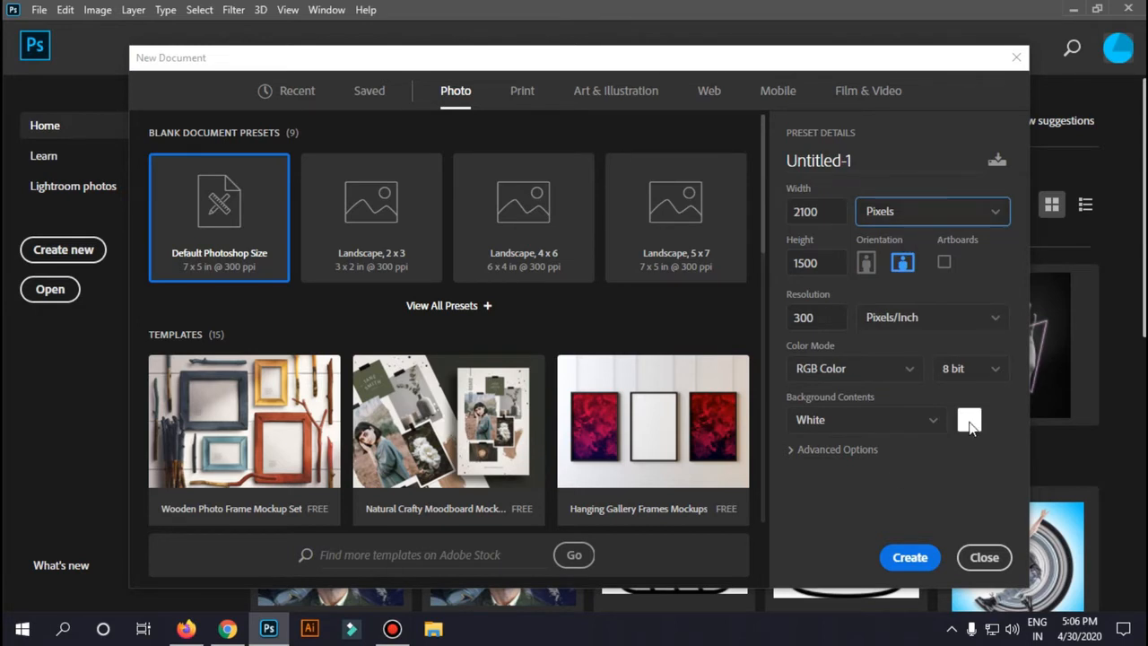
Keep the White background contents and RGB Color mode, and create the document
click(935, 431)
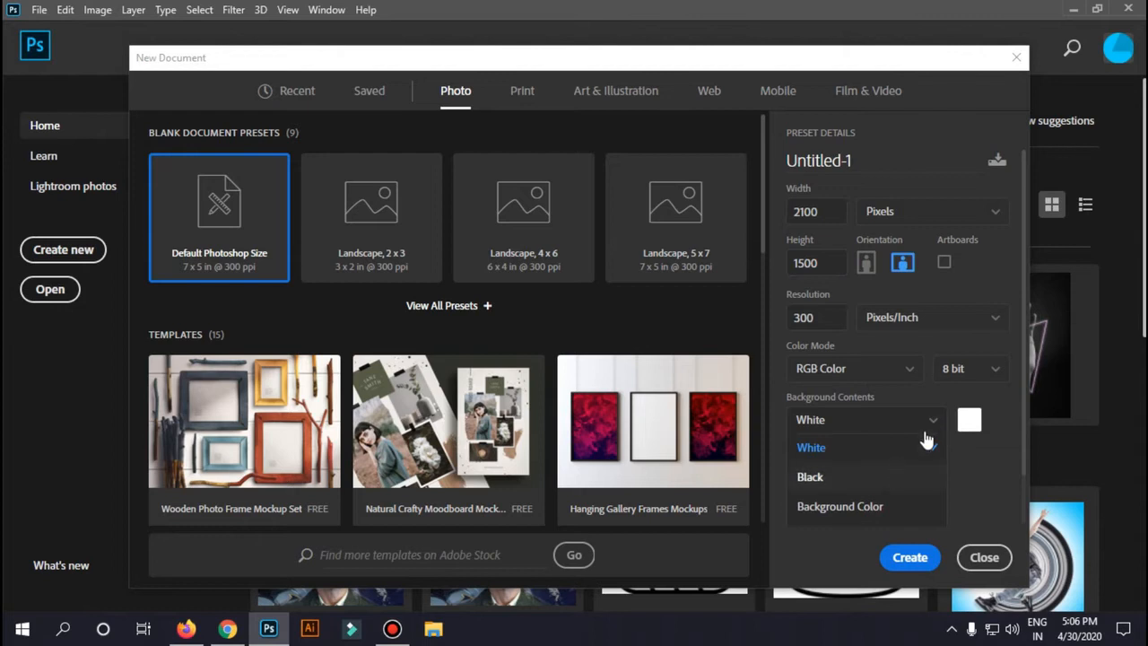
click(926, 441)
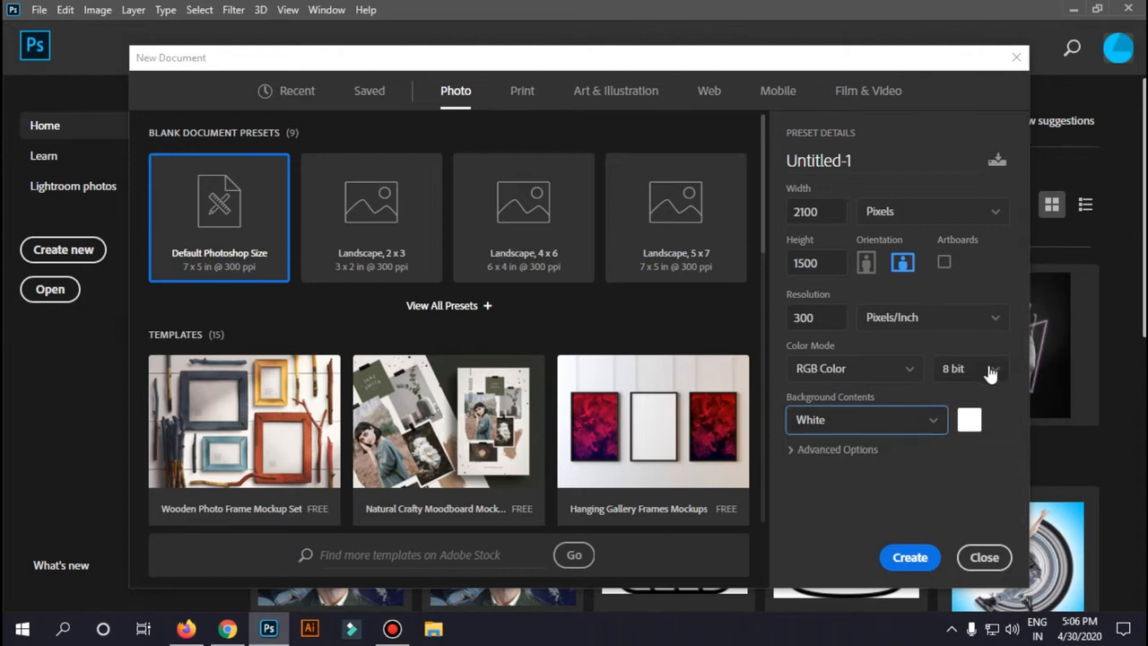
click(913, 368)
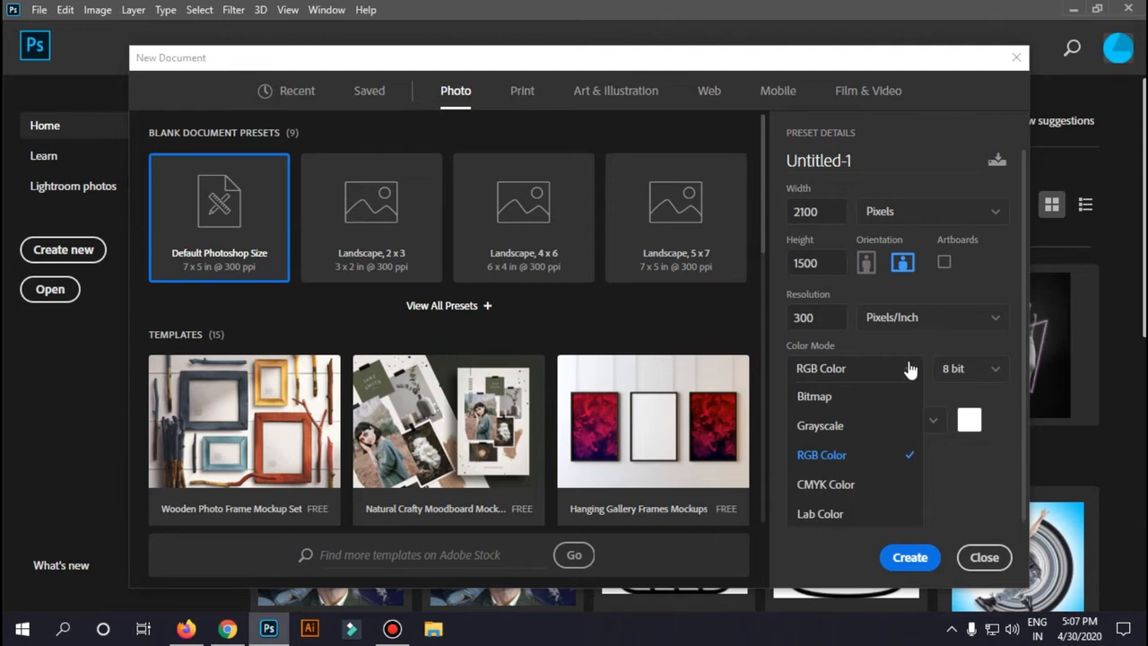
click(901, 138)
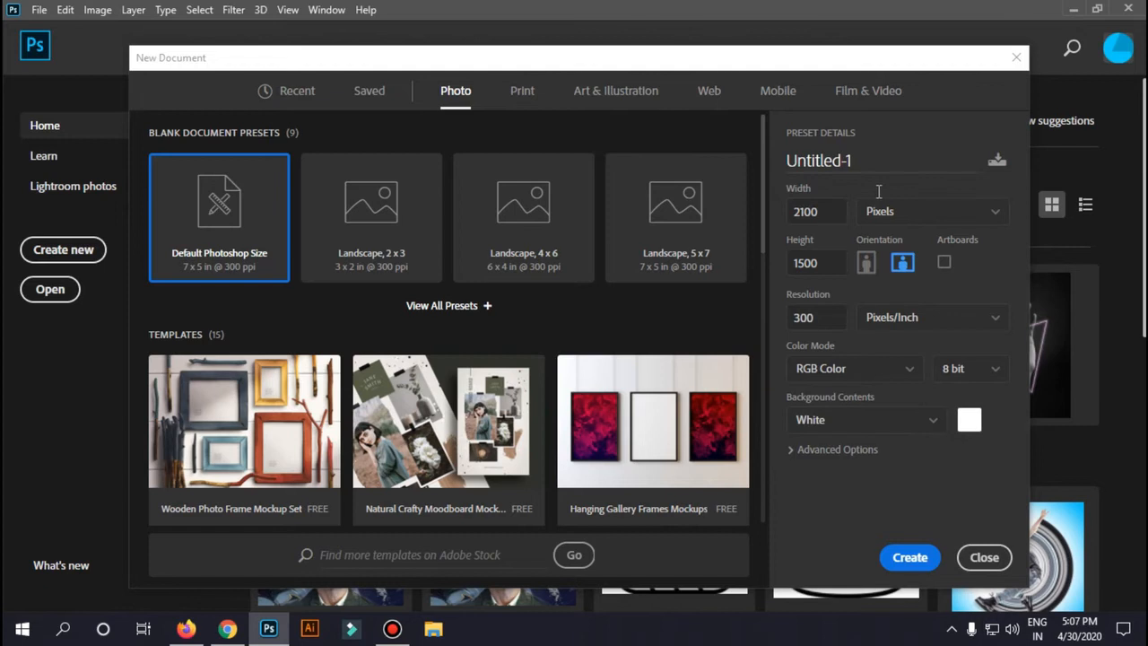
click(914, 558)
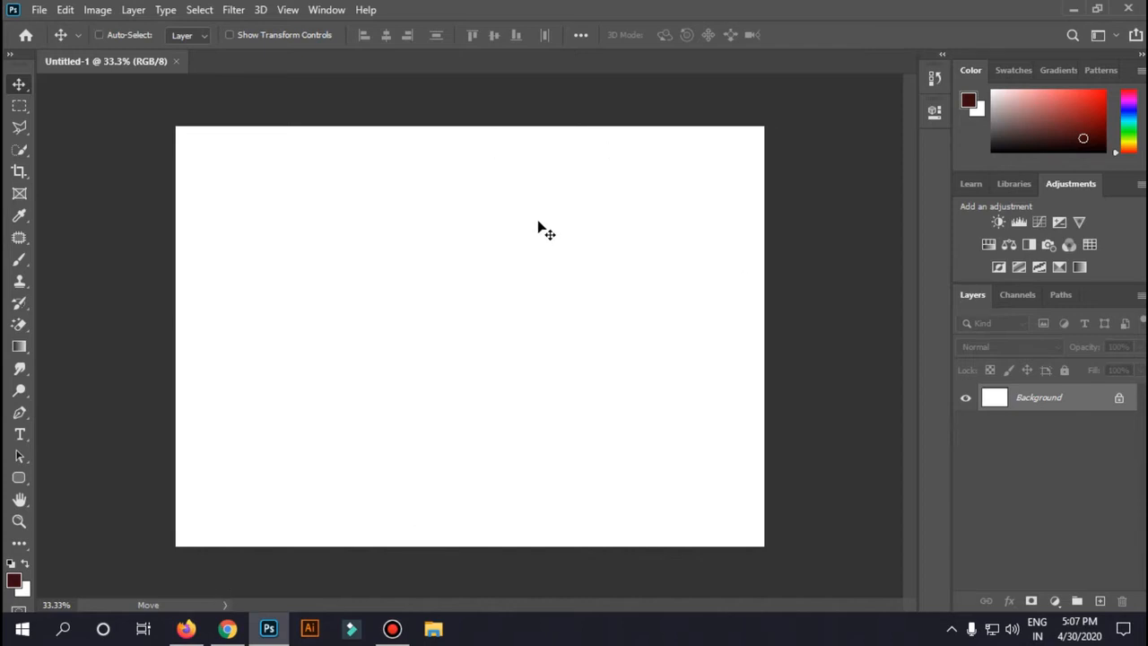
Unlock the Background layer so that it becomes an editable layer
scroll(538, 227, up, 1)
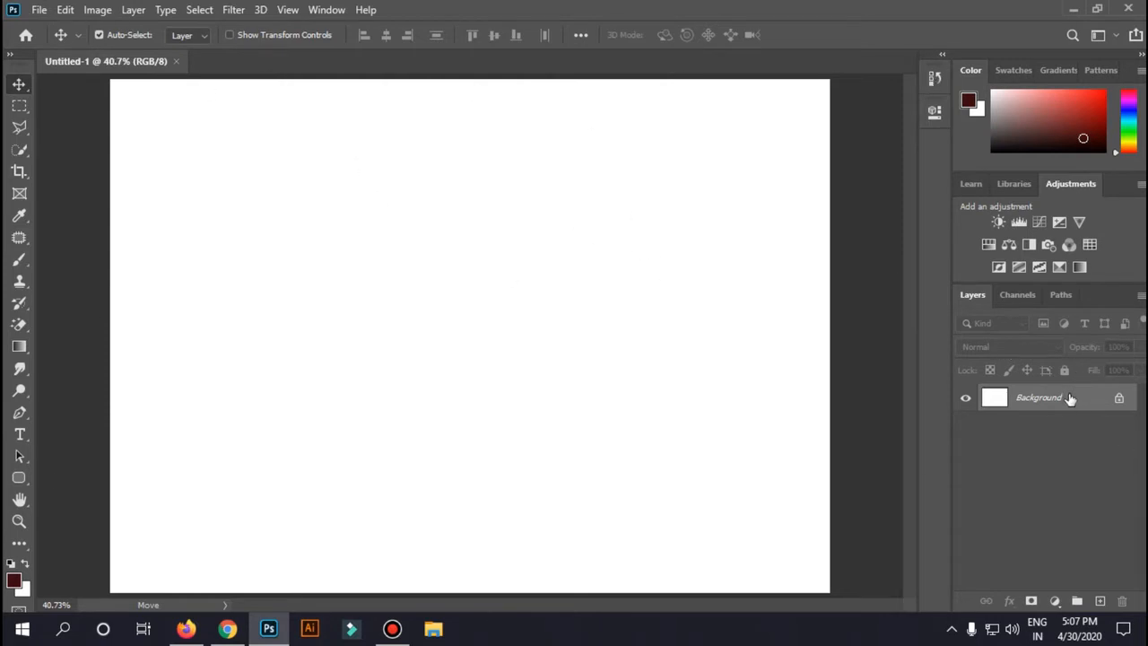
mouse_move(595, 7)
click(1120, 400)
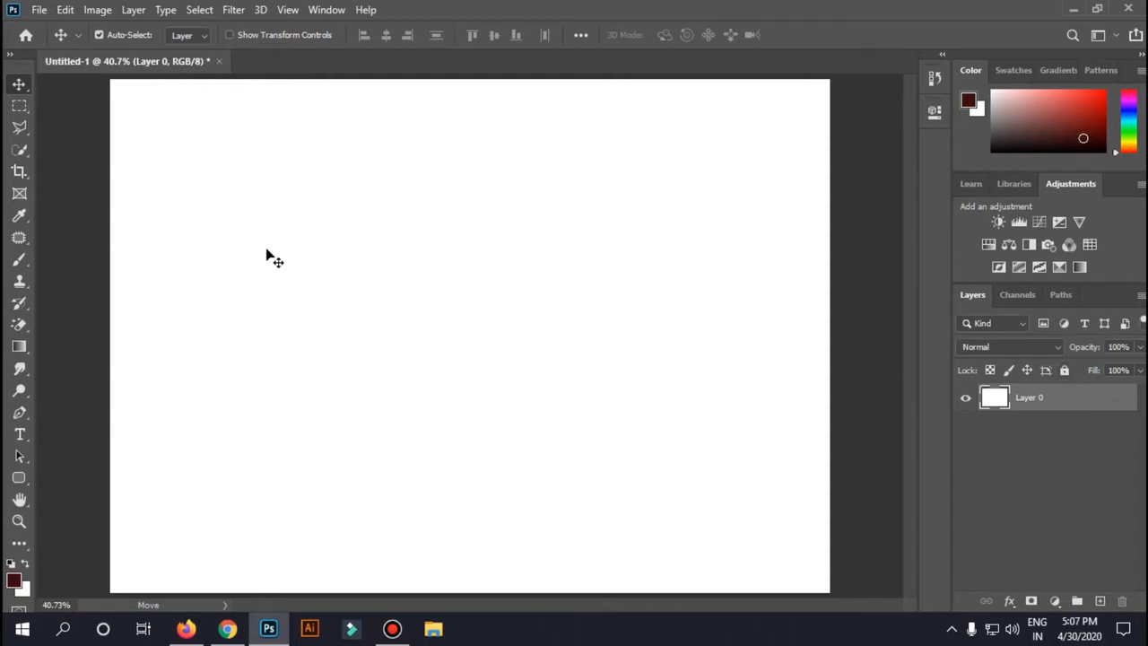
Toggle the lock on Layer 0, leave it fully locked, and try to move the layer on the canvas
click(1065, 371)
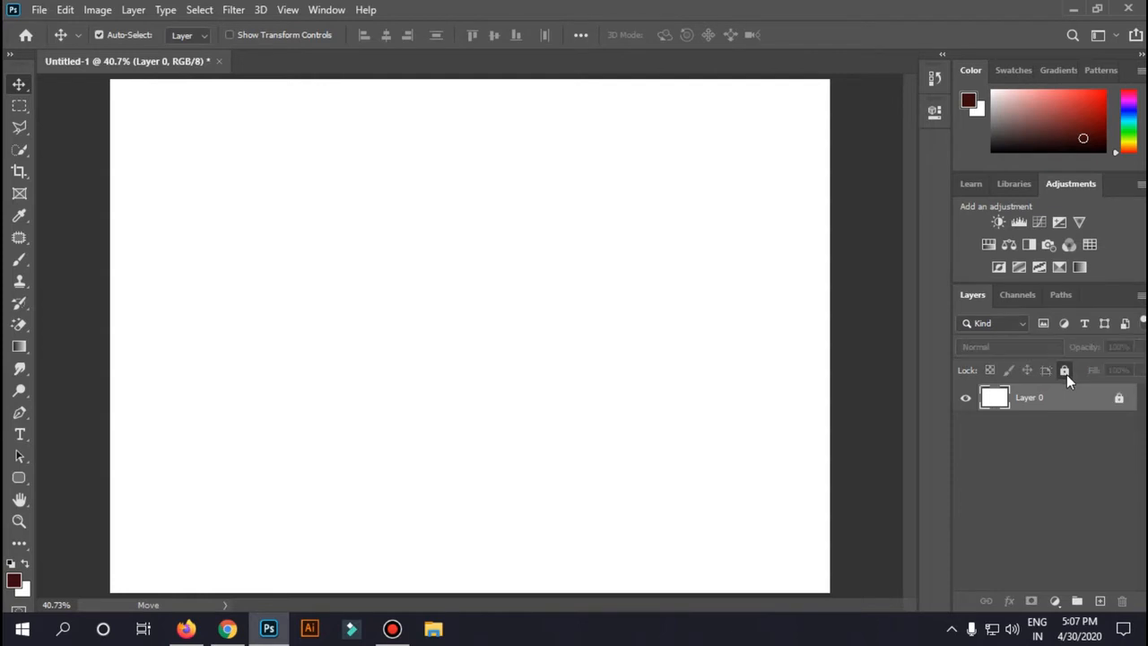
click(1120, 400)
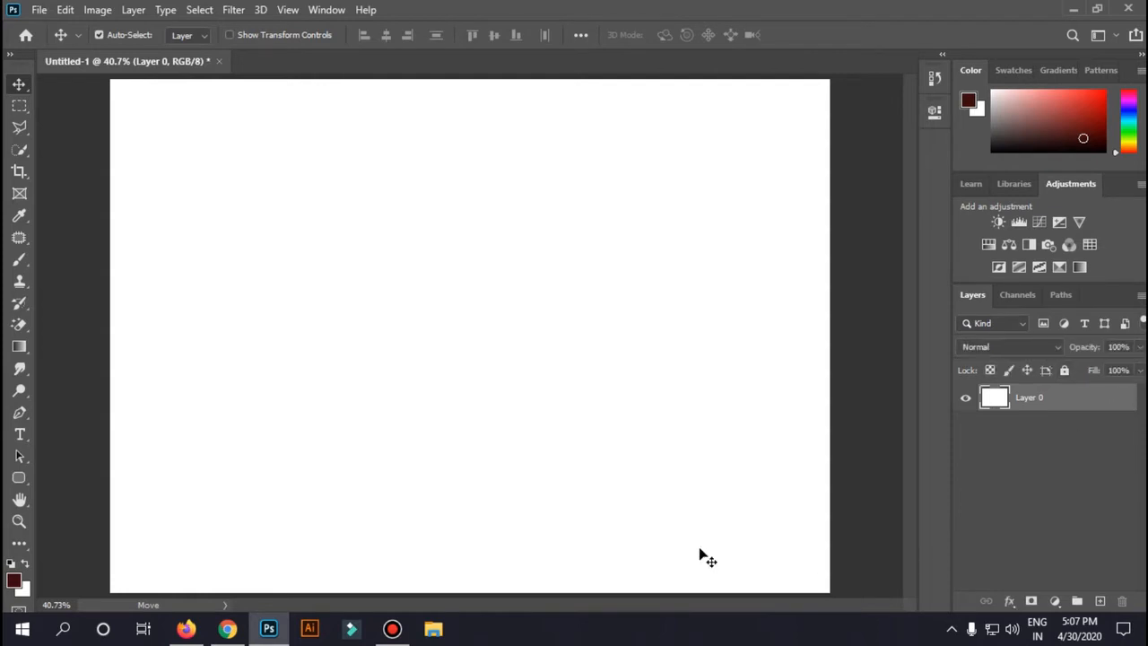
click(1064, 371)
click(1121, 401)
click(1064, 371)
drag(316, 274, 574, 304)
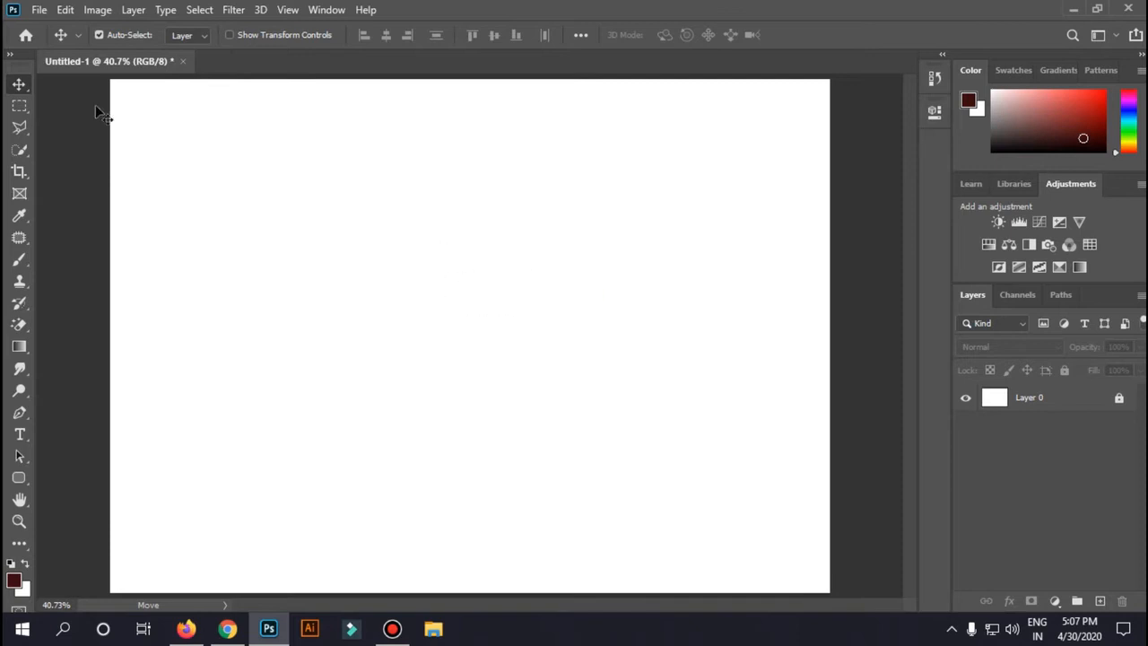
drag(482, 301, 591, 284)
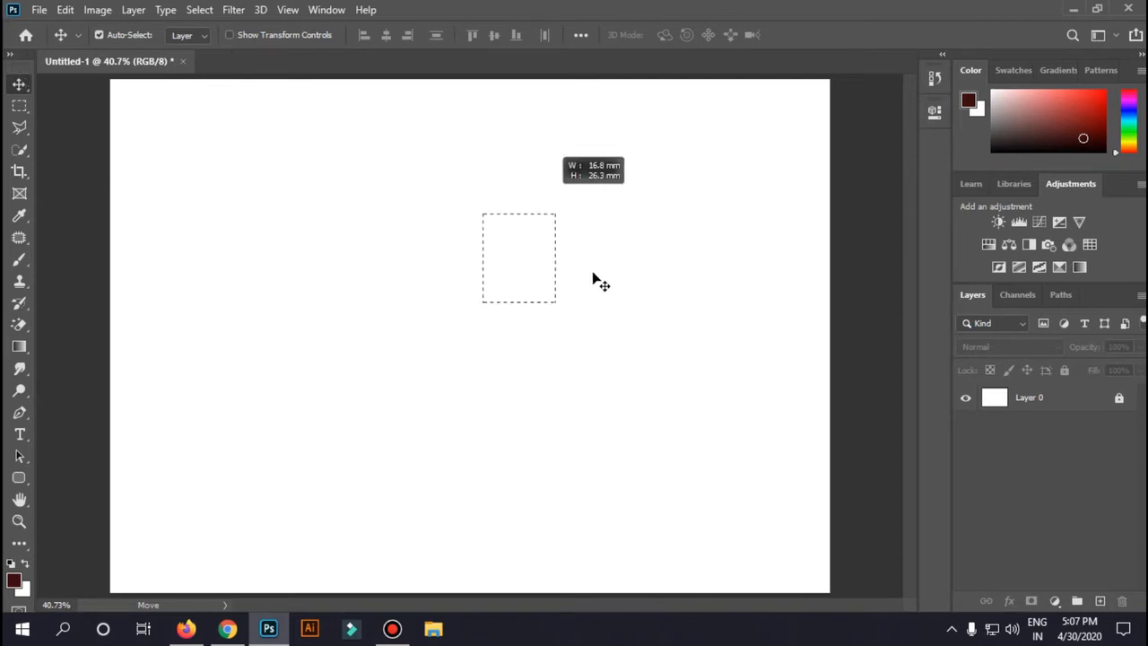
Unlock Layer 0, test moving it diagonally on the canvas, and restore it to its original position
click(1118, 400)
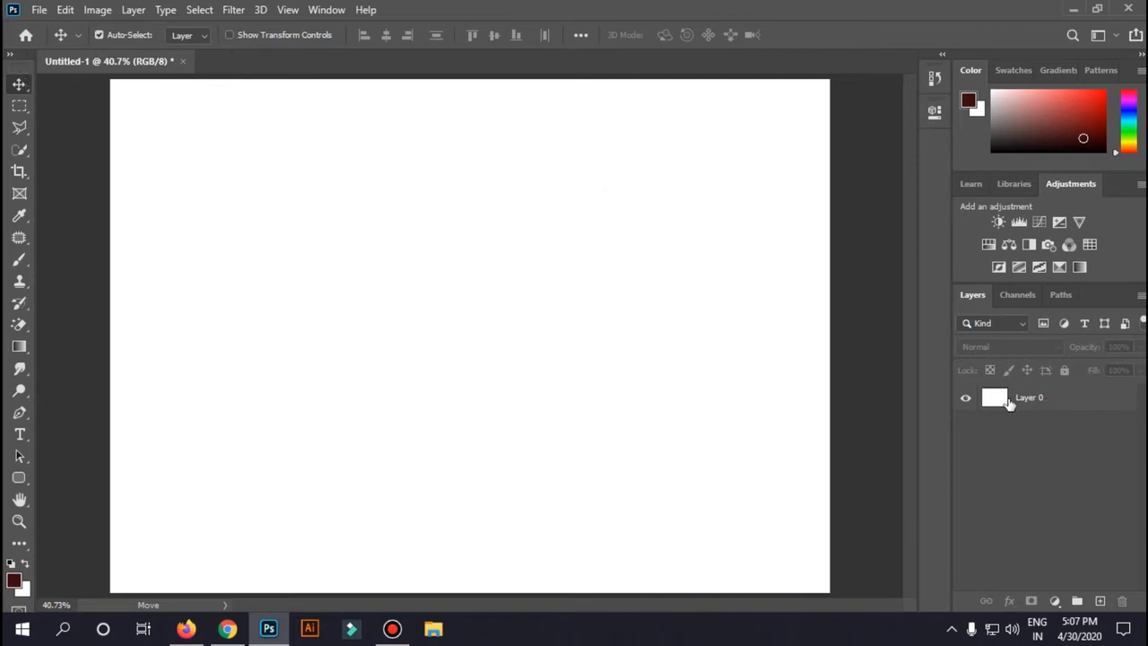
click(682, 385)
drag(592, 339, 678, 449)
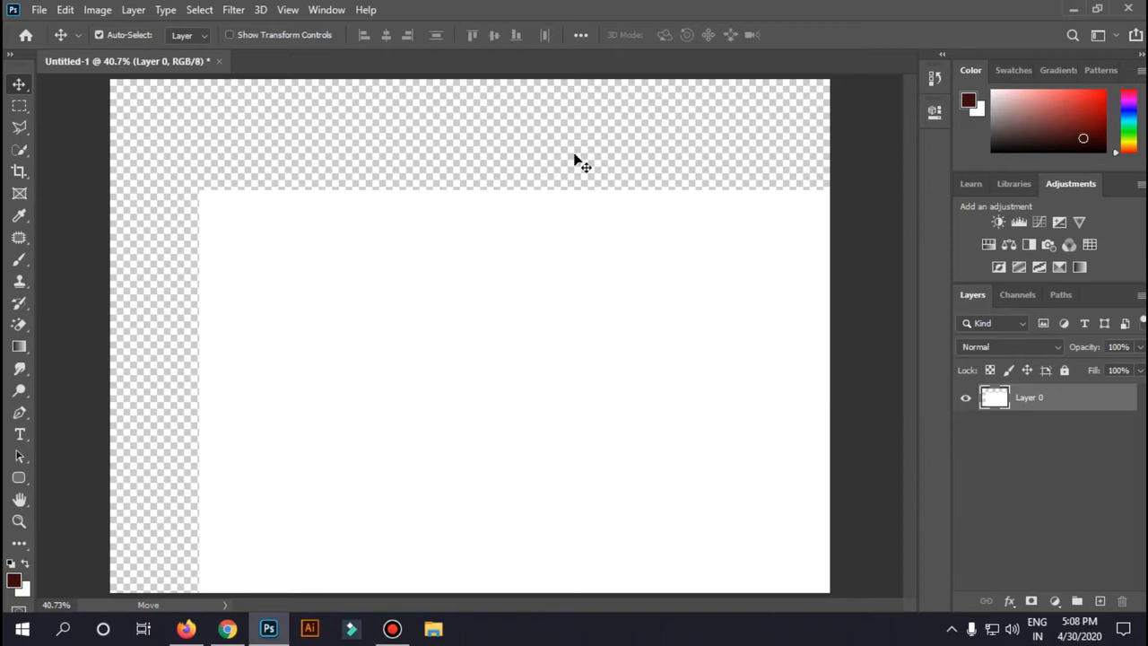
drag(617, 330, 533, 218)
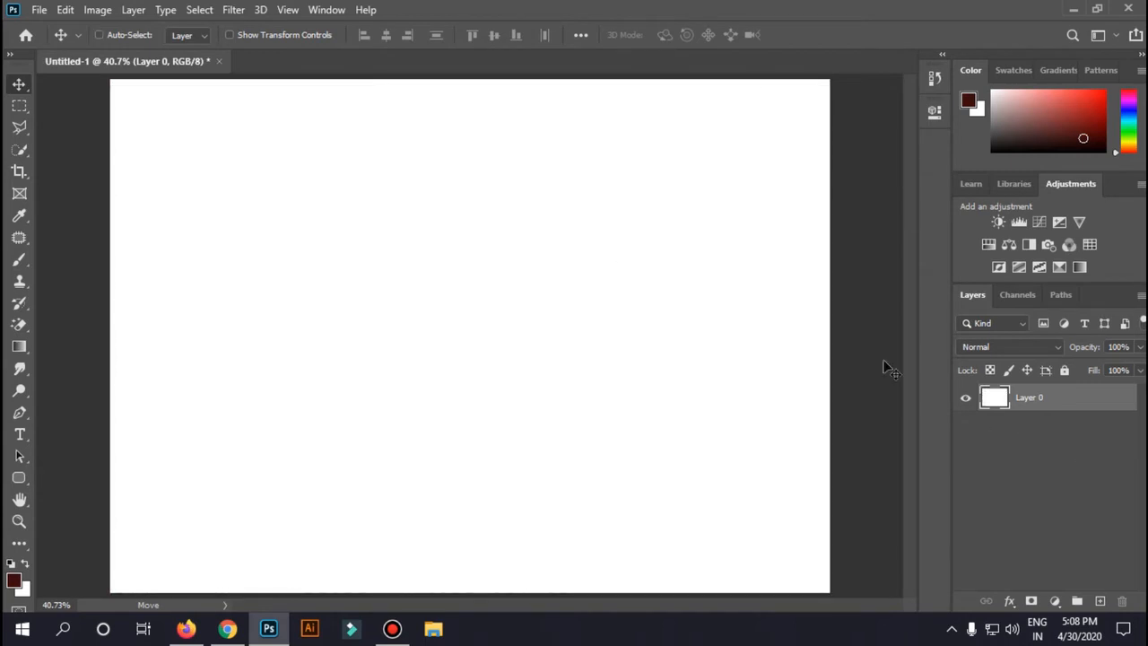
drag(607, 159, 661, 299)
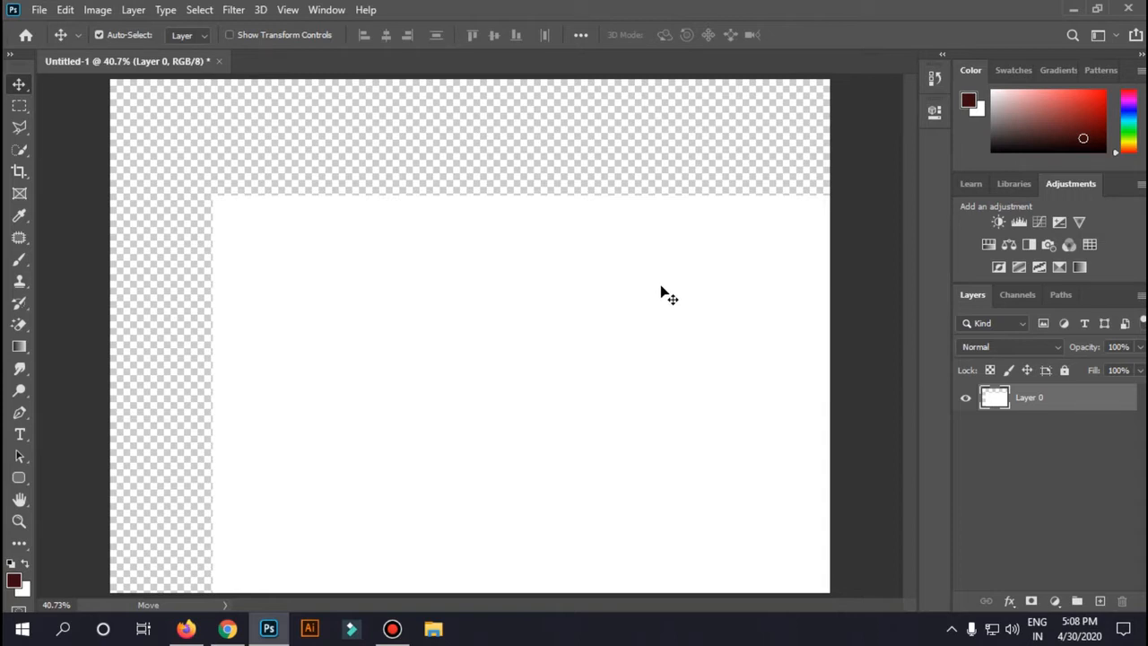
key(ctrl+z)
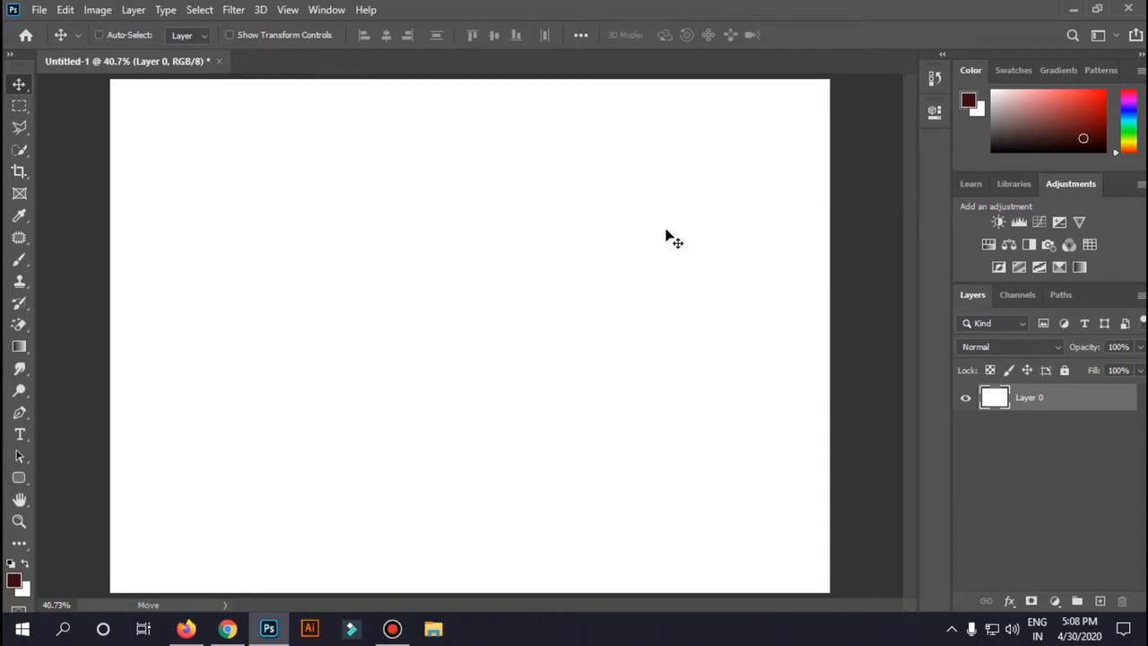
Lock Layer 0, unlock it, and undo the unlocking
key(ctrl+slash)
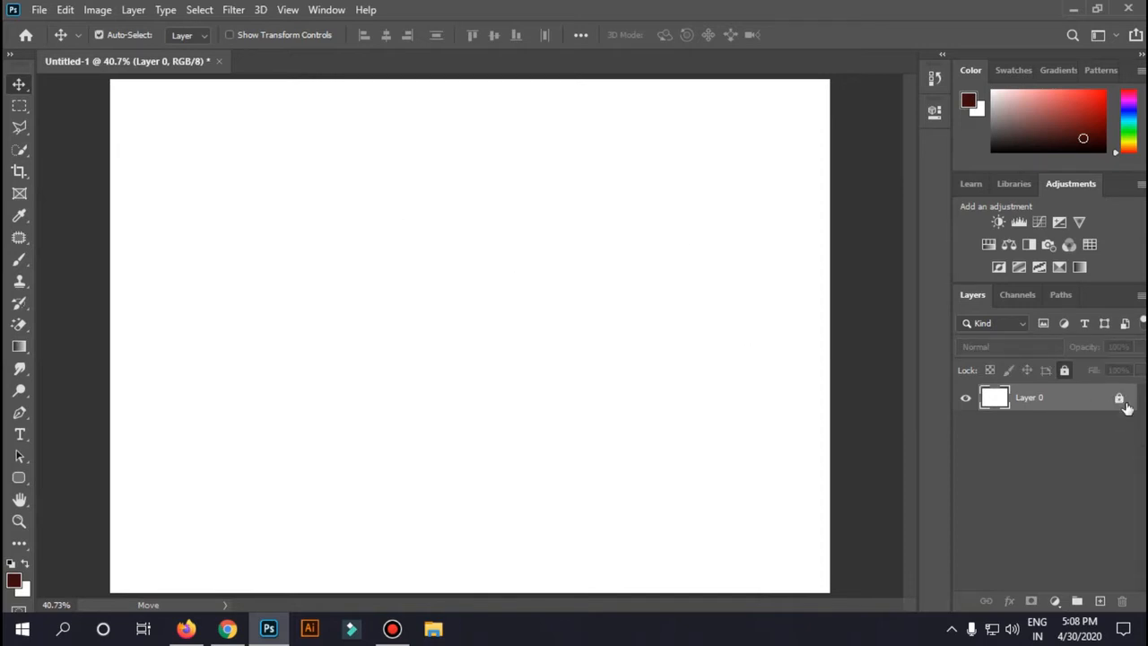
click(1119, 399)
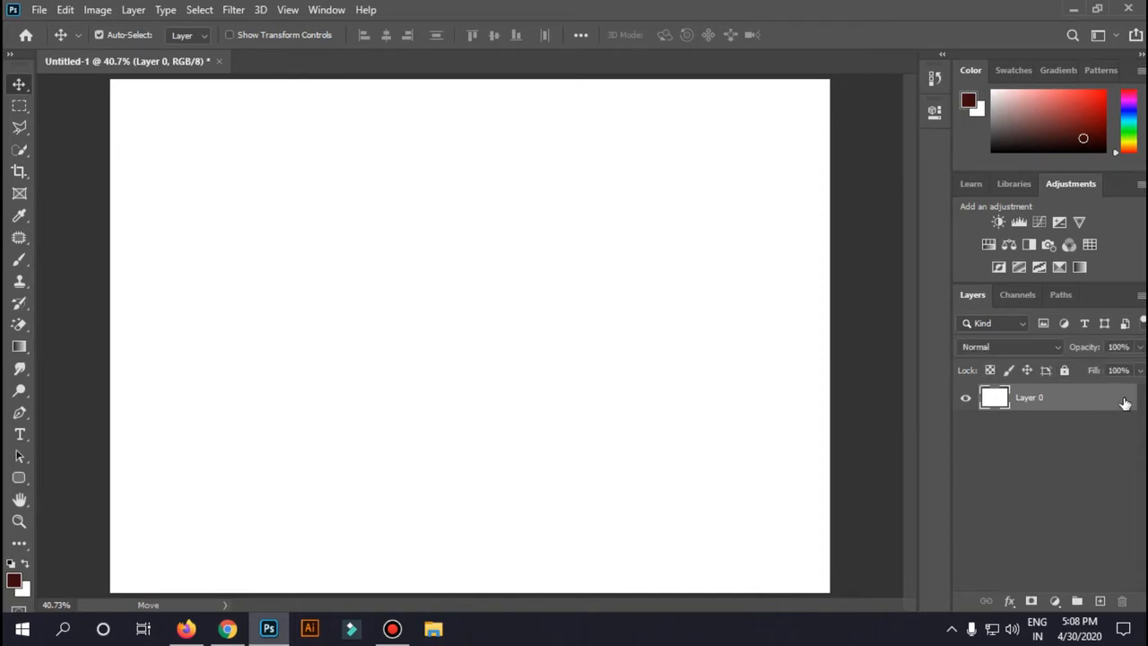
click(64, 10)
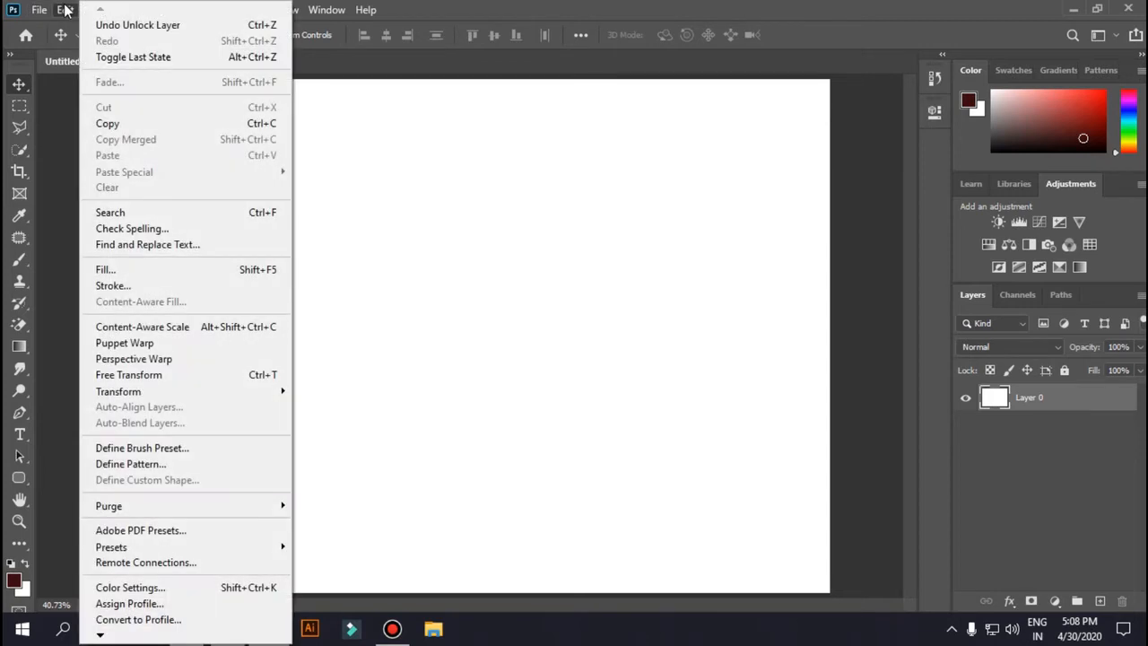
click(114, 28)
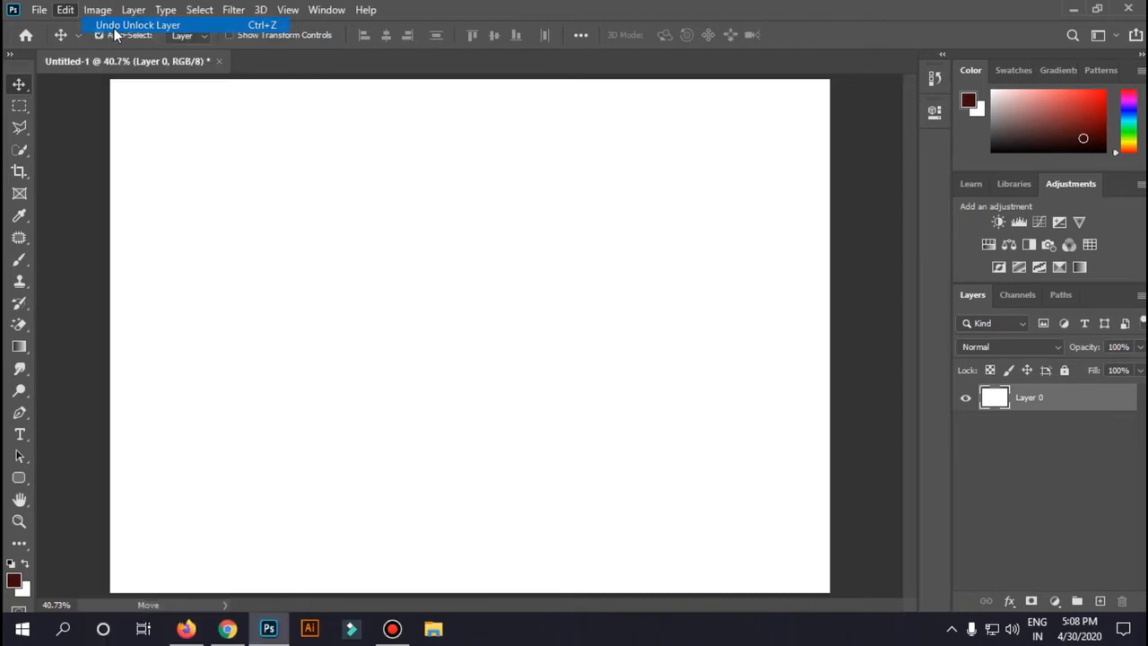
Rename Layer 0 as White
double_click(1030, 397)
key(BackSpace)
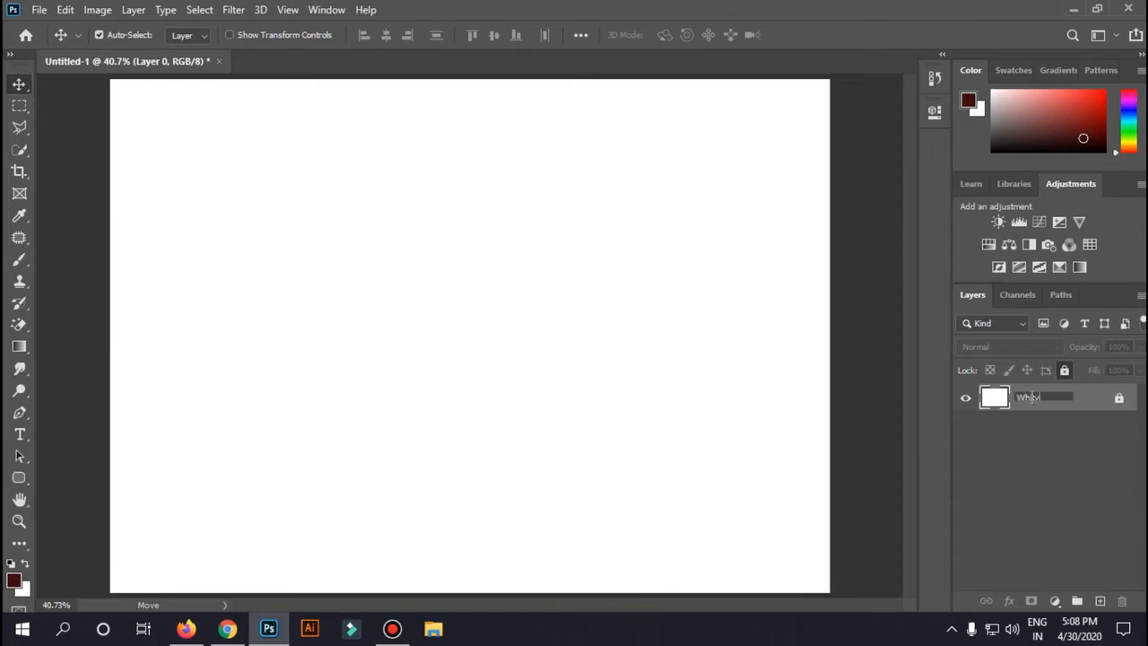
text(White)
key(Return)
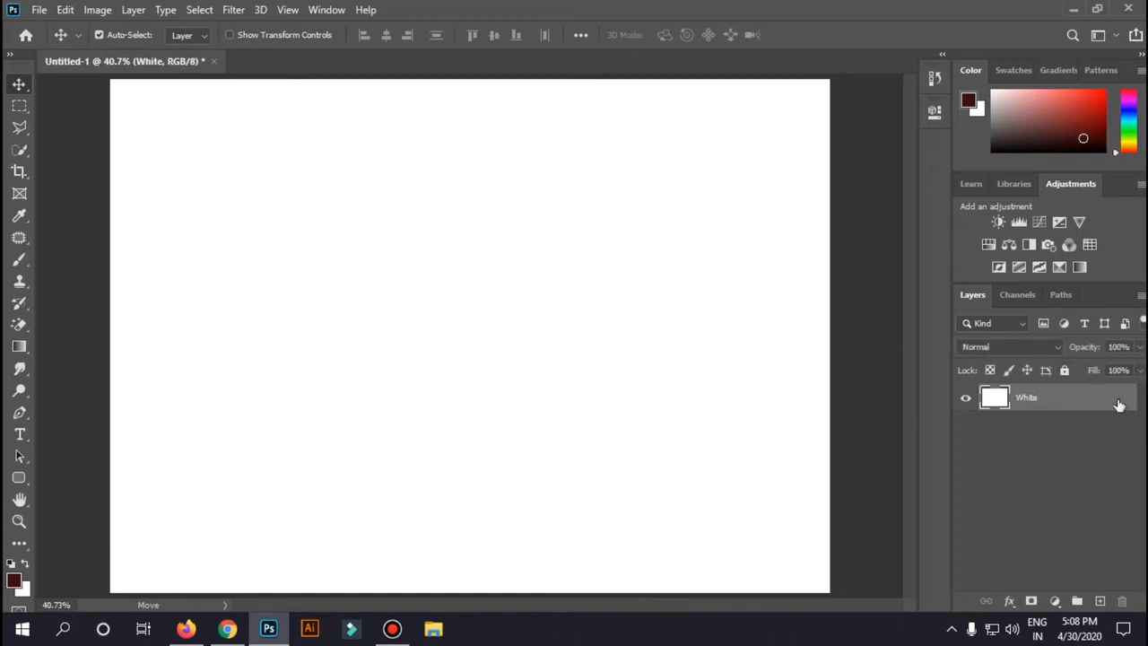
Paint a test stroke on the White layer with the Brush tool, and undo the last two actions
click(22, 267)
mouse_move(273, 224)
mouse_down()
mouse_move(389, 282)
mouse_move(430, 276)
mouse_up()
key(ctrl+z)
key(ctrl+z)
Set the brush size to 34 px and reset the foreground and background colours to black and white
click(126, 35)
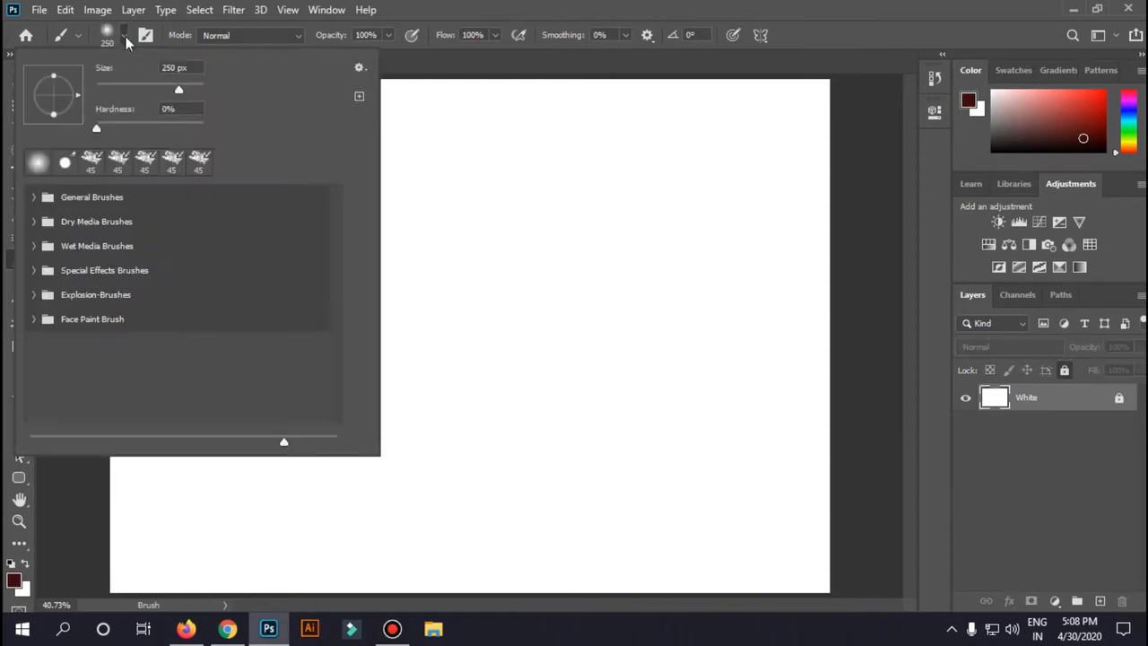
drag(123, 83, 114, 85)
click(797, 5)
click(12, 562)
click(25, 563)
click(25, 562)
Try to paint on the locked White layer, dismiss the error, and unlock the layer
click(449, 286)
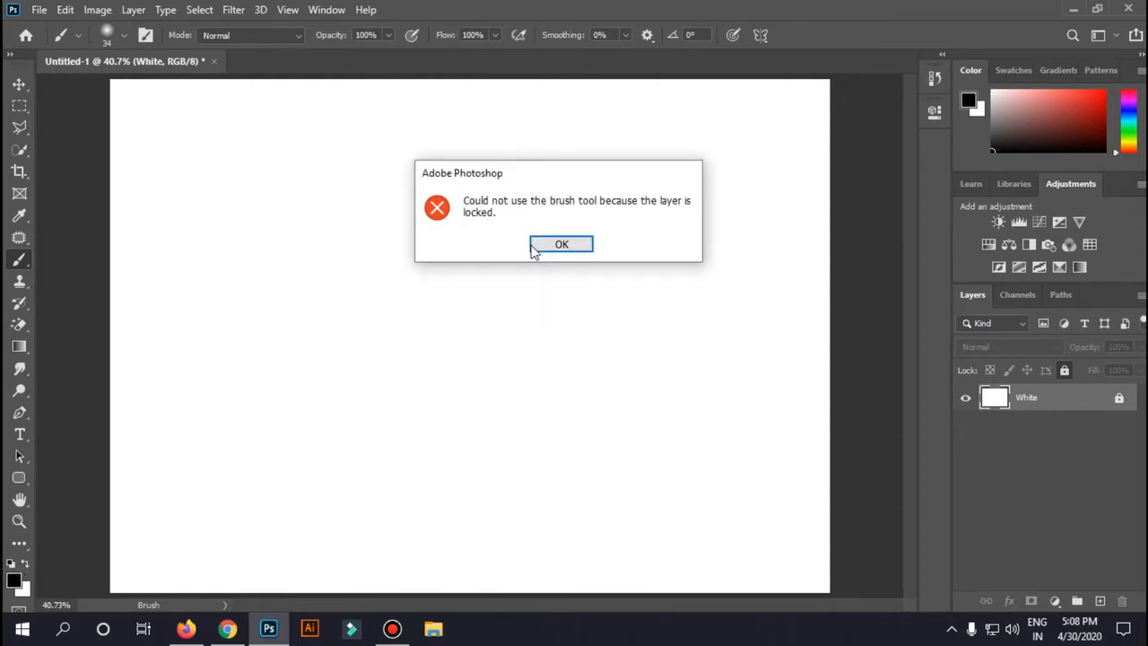
click(550, 249)
click(1118, 397)
Paint black freehand scribbles and handwritten characters across the White layer, and undo the last two strokes
mouse_move(406, 209)
mouse_down()
mouse_move(451, 341)
mouse_move(430, 229)
mouse_move(385, 324)
mouse_move(814, 329)
mouse_move(552, 313)
mouse_move(313, 445)
mouse_move(317, 284)
mouse_move(467, 240)
mouse_move(323, 190)
mouse_move(527, 219)
mouse_move(498, 200)
mouse_up()
mouse_move(436, 410)
mouse_down()
mouse_move(440, 502)
mouse_move(446, 466)
mouse_up()
mouse_move(507, 485)
mouse_down()
mouse_move(571, 474)
mouse_move(611, 500)
mouse_move(702, 467)
mouse_up()
mouse_move(571, 118)
mouse_down()
mouse_move(533, 136)
mouse_move(555, 168)
mouse_up()
drag(619, 122, 616, 160)
mouse_move(655, 134)
mouse_down()
mouse_move(648, 139)
mouse_move(674, 170)
mouse_up()
mouse_move(691, 140)
mouse_down()
mouse_move(729, 163)
mouse_move(765, 146)
mouse_move(780, 169)
mouse_move(834, 179)
mouse_up()
key(ctrl+z)
key(ctrl+z)
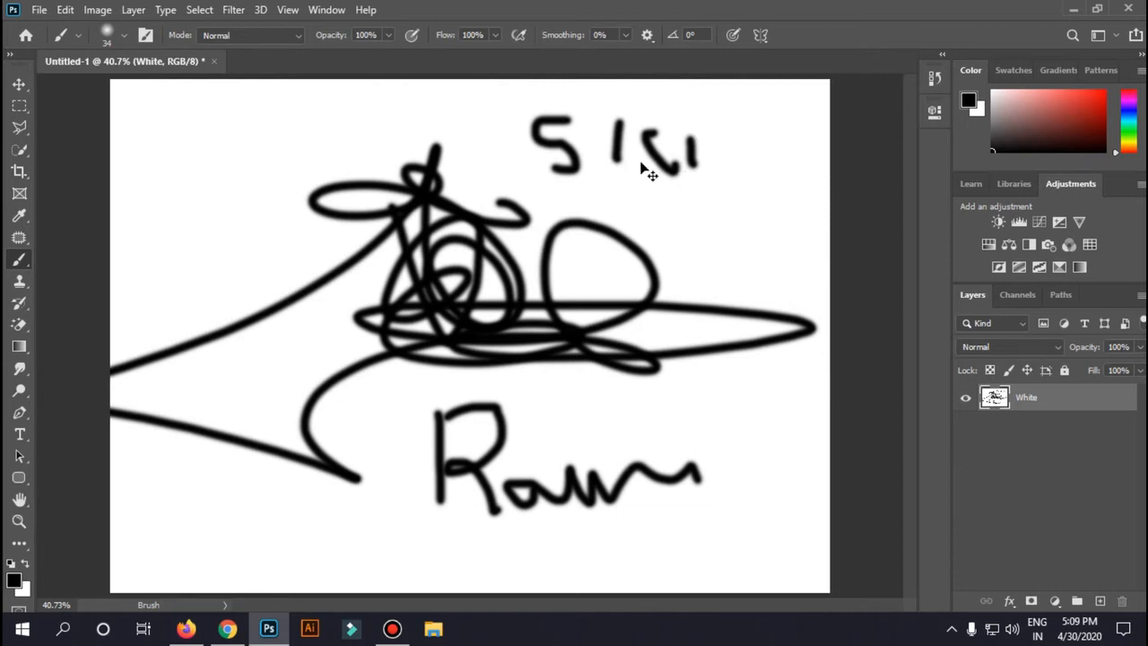
Undo all the brush strokes on the White layer, back to before the layer was unlocked
key(ctrl+z)
key(ctrl+z)
key(ctrl+z)
key(ctrl+z)
key(ctrl+z)
key(ctrl+z)
key(ctrl+z)
key(ctrl+z)
key(ctrl+z)
key(ctrl+z)
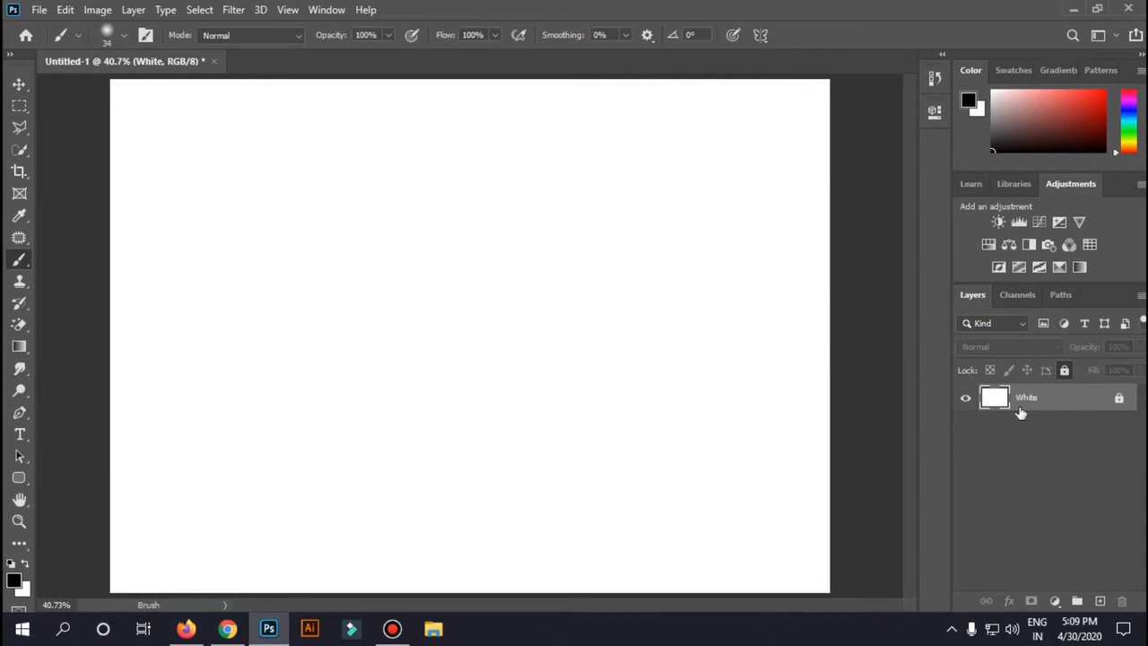
Redo the White layer's unlocking and all the undone brush scribbles and handwritten characters
click(415, 279)
click(563, 246)
click(64, 10)
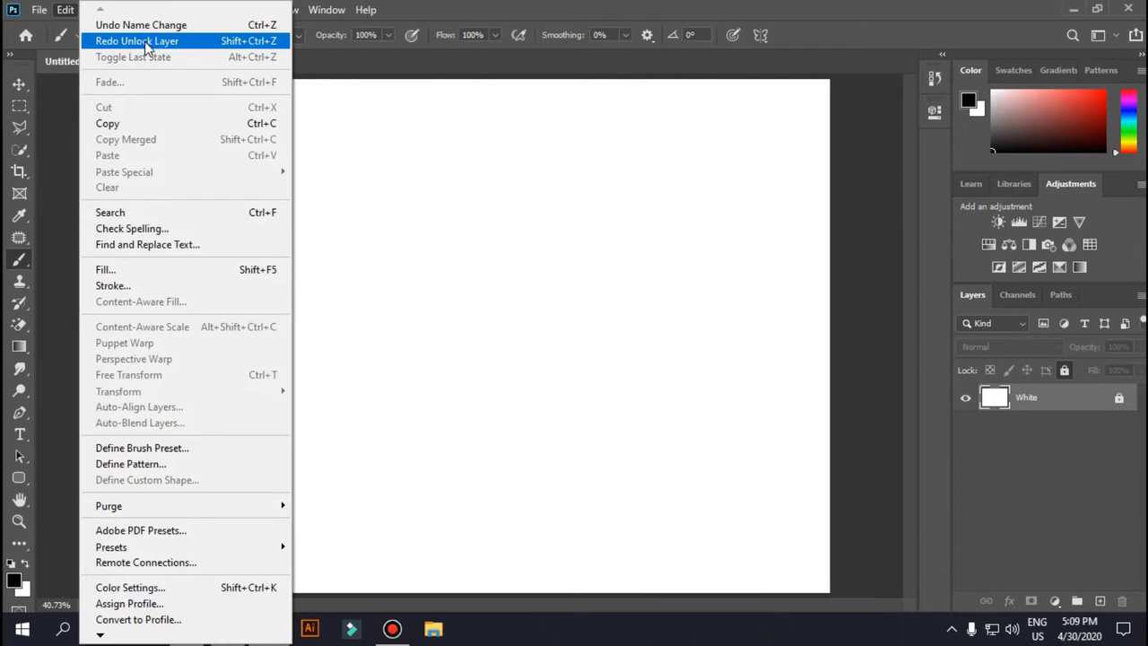
click(512, 240)
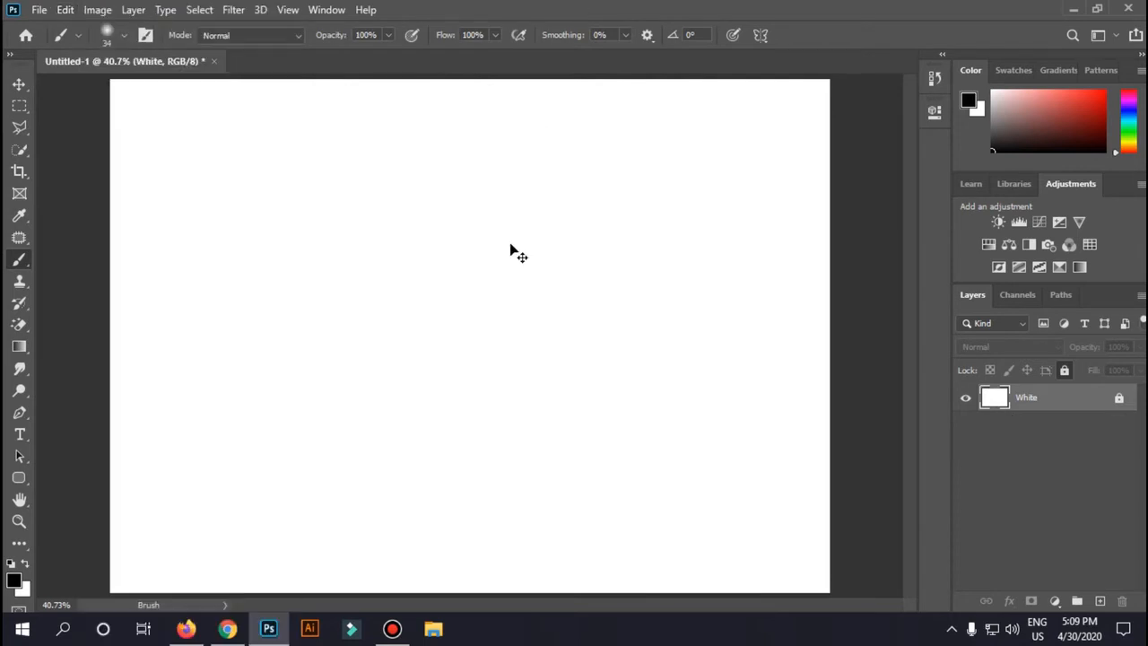
key(super+space)
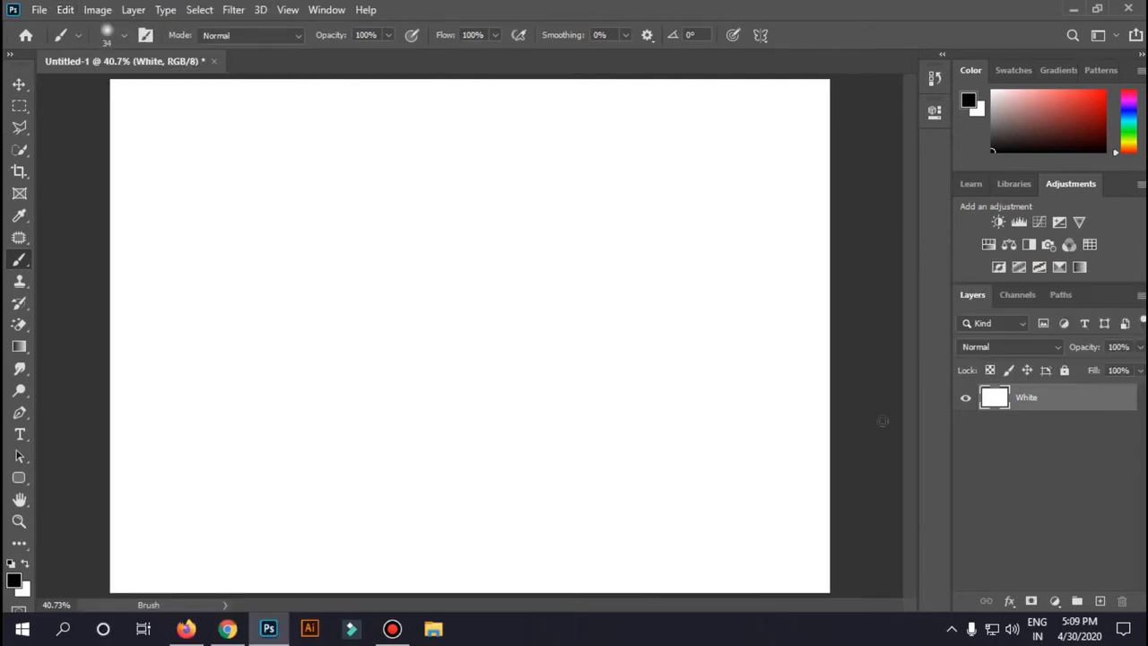
key(ctrl+shift+z)
key(ctrl+shift+z)
key(ctrl+shift+z)
key(ctrl+shift+z)
key(ctrl+shift+z)
key(ctrl+shift+z)
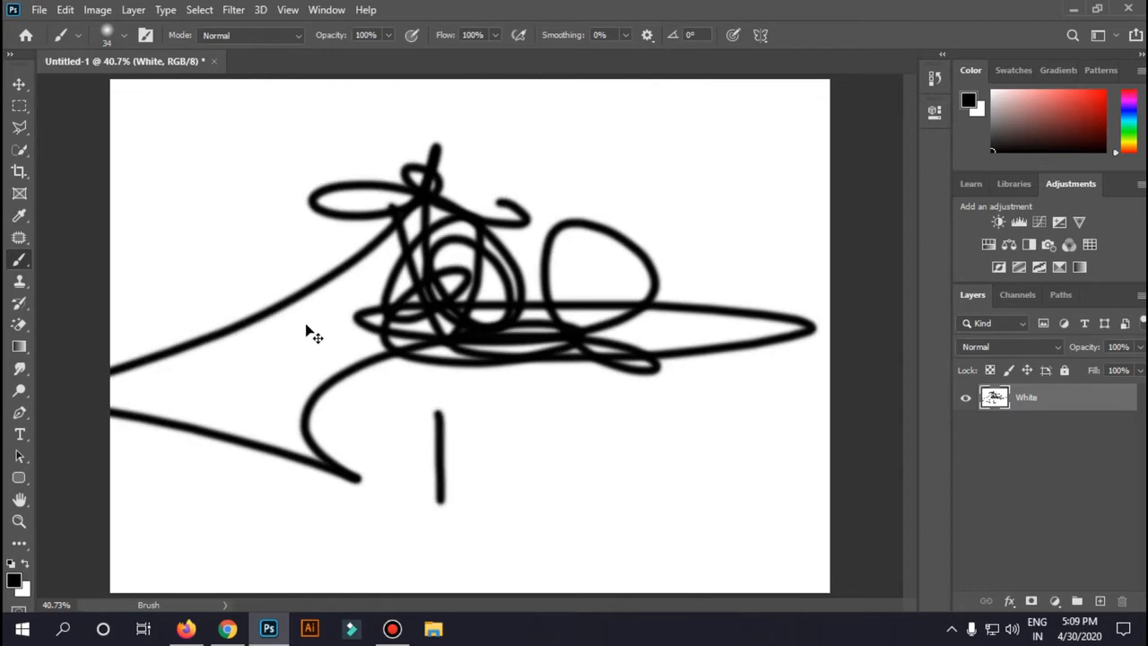
key(ctrl+shift+z)
key(ctrl+shift+z)
key(ctrl+shift+z)
key(ctrl+shift+z)
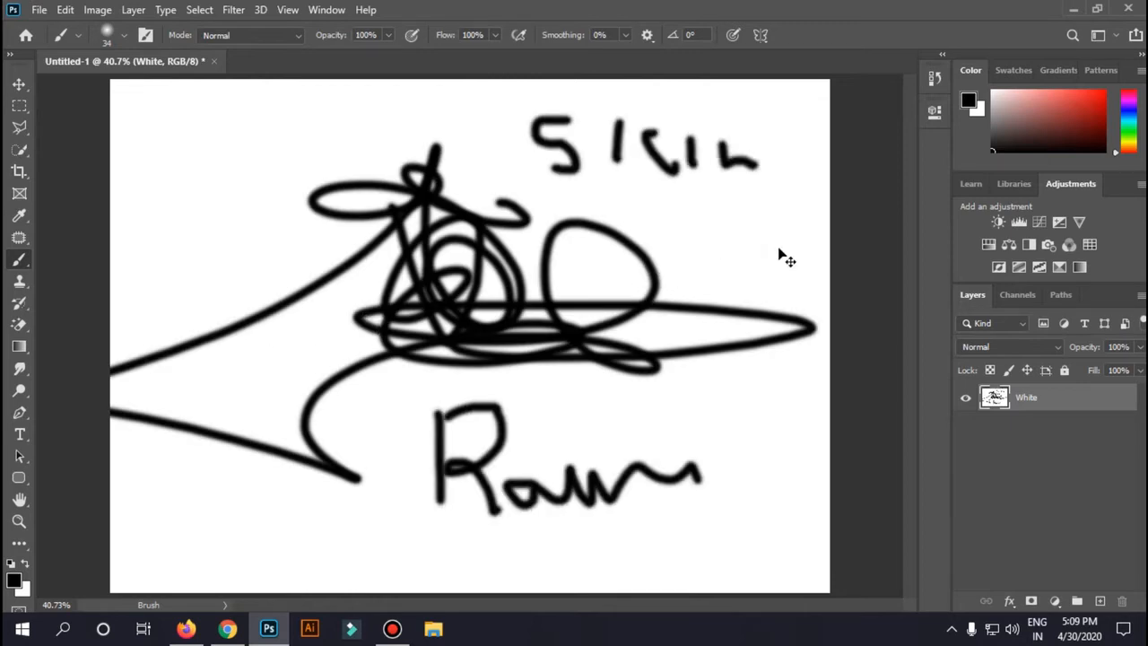
Hide the White layer and show it again
click(42, 9)
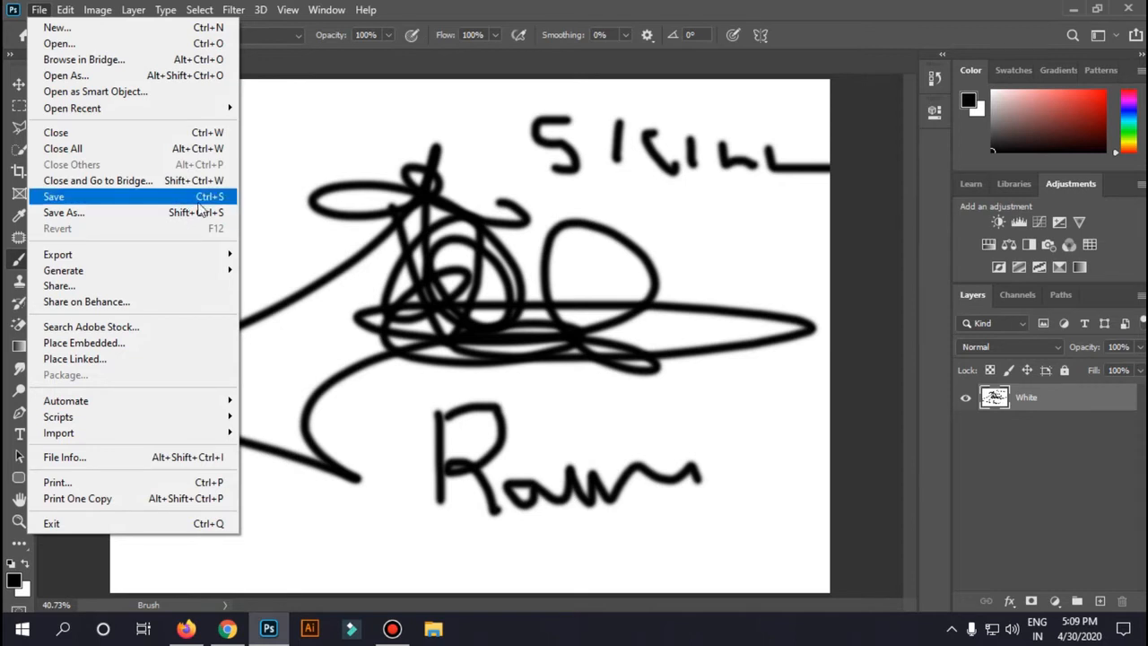
click(825, 260)
click(965, 398)
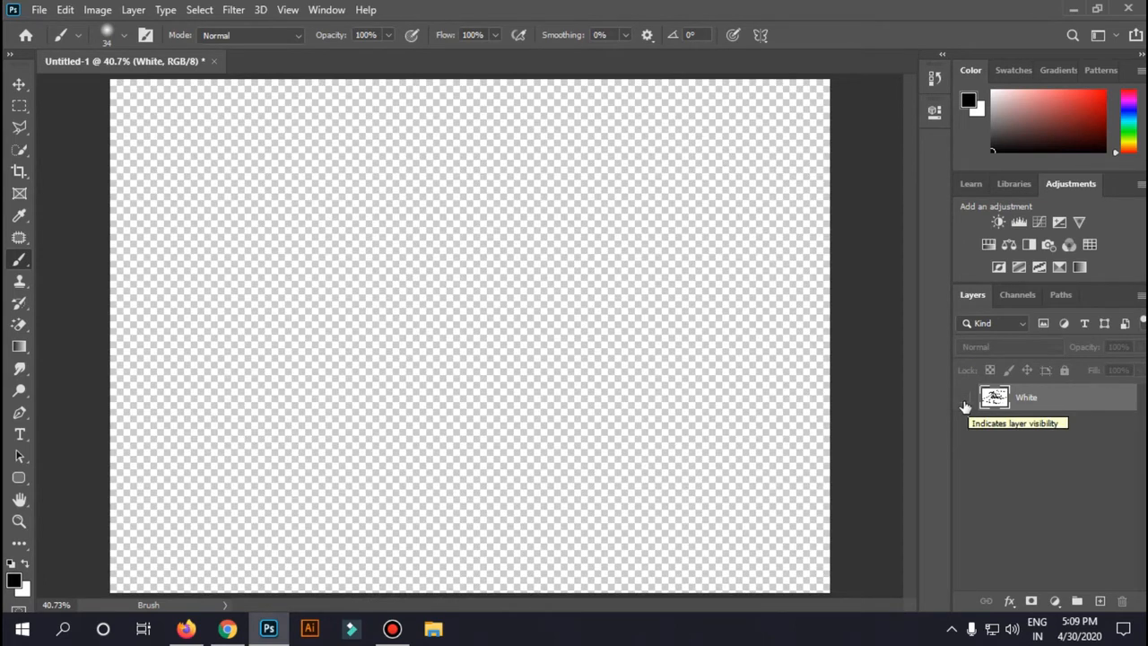
click(966, 399)
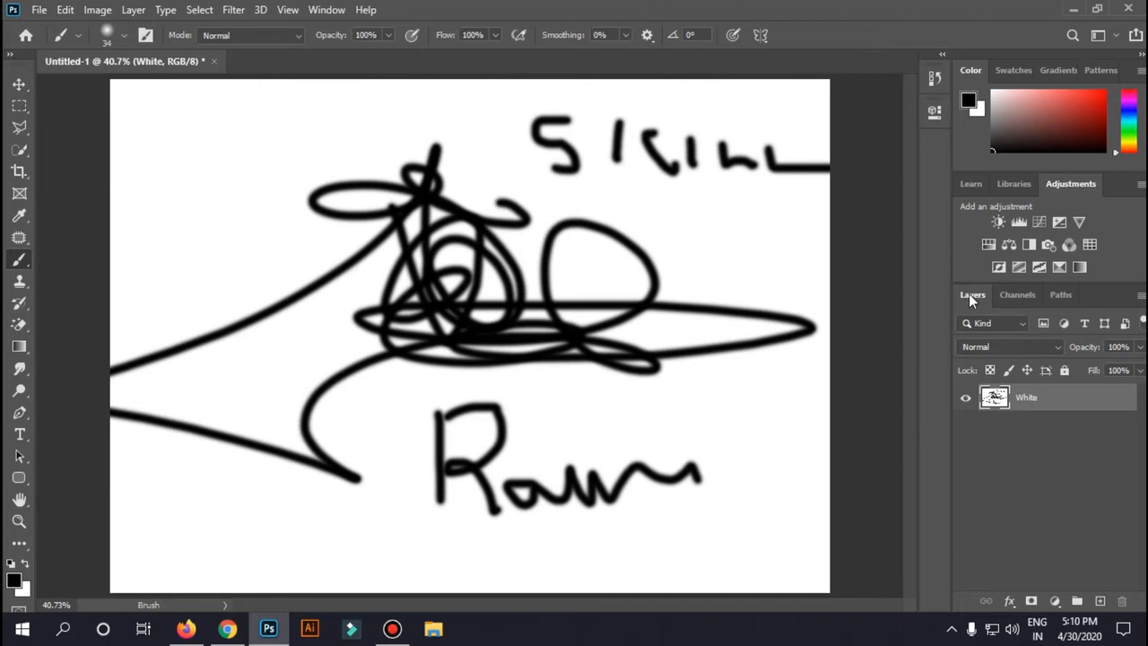
Hide and restore the Layers panel, and view the document's channels and paths before returning to its layers
click(328, 9)
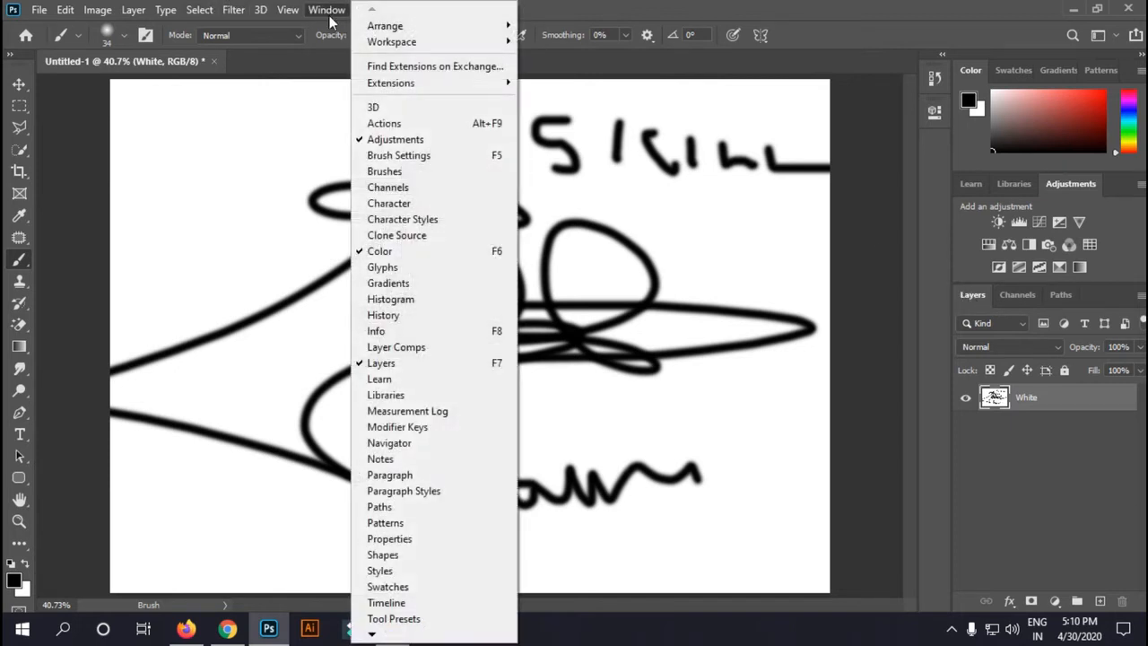
click(376, 363)
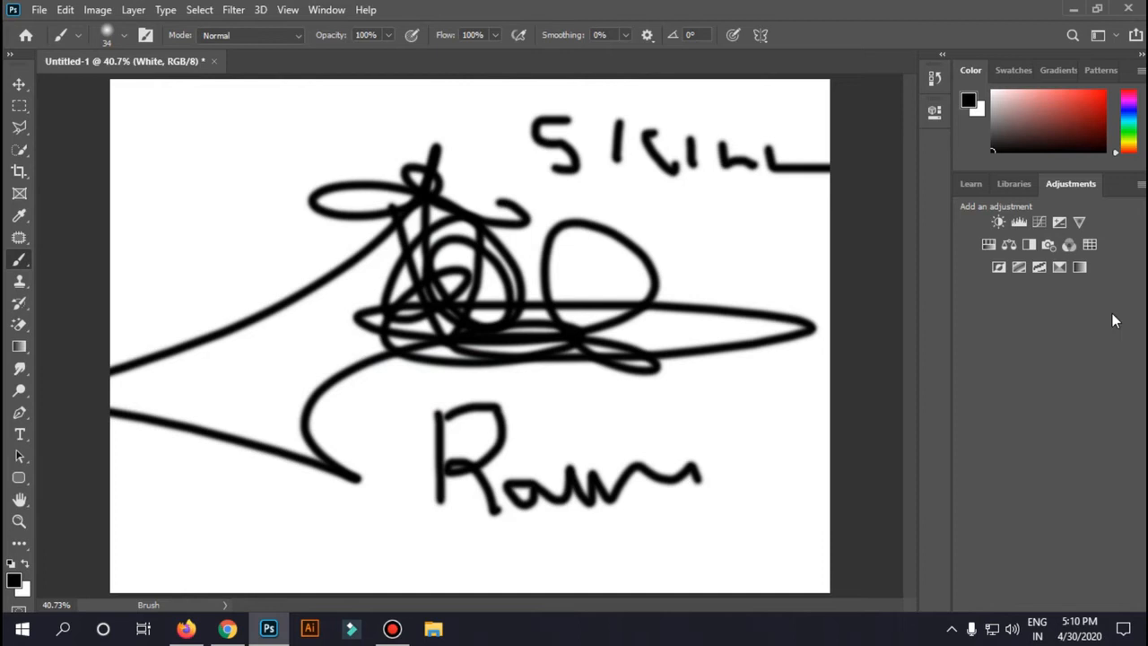
click(324, 10)
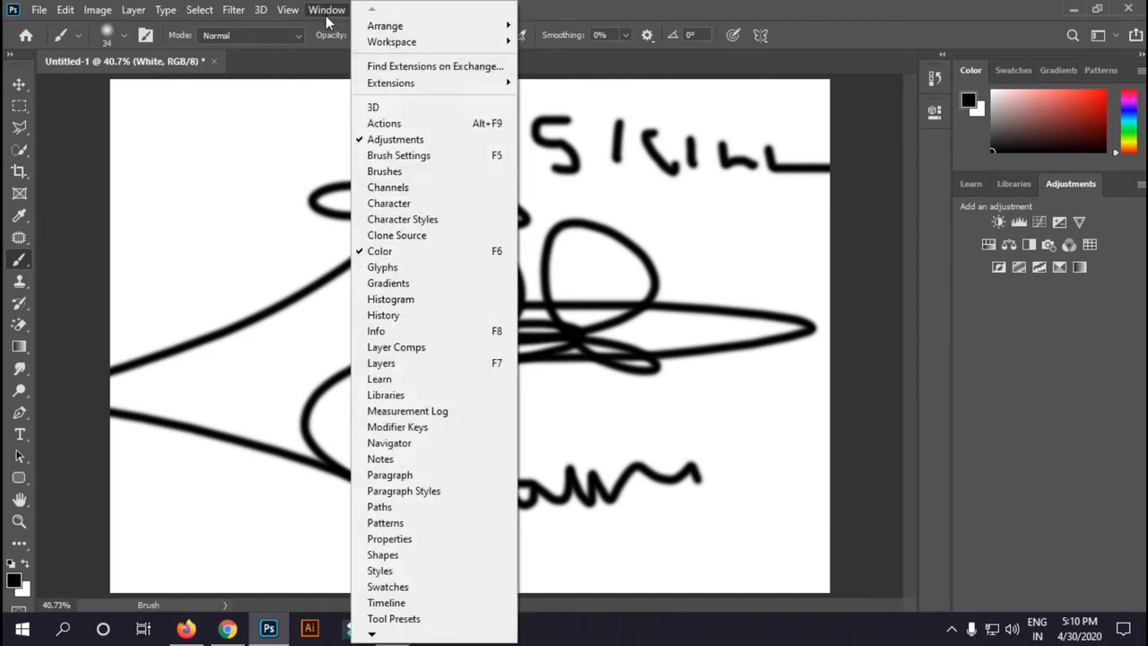
click(494, 364)
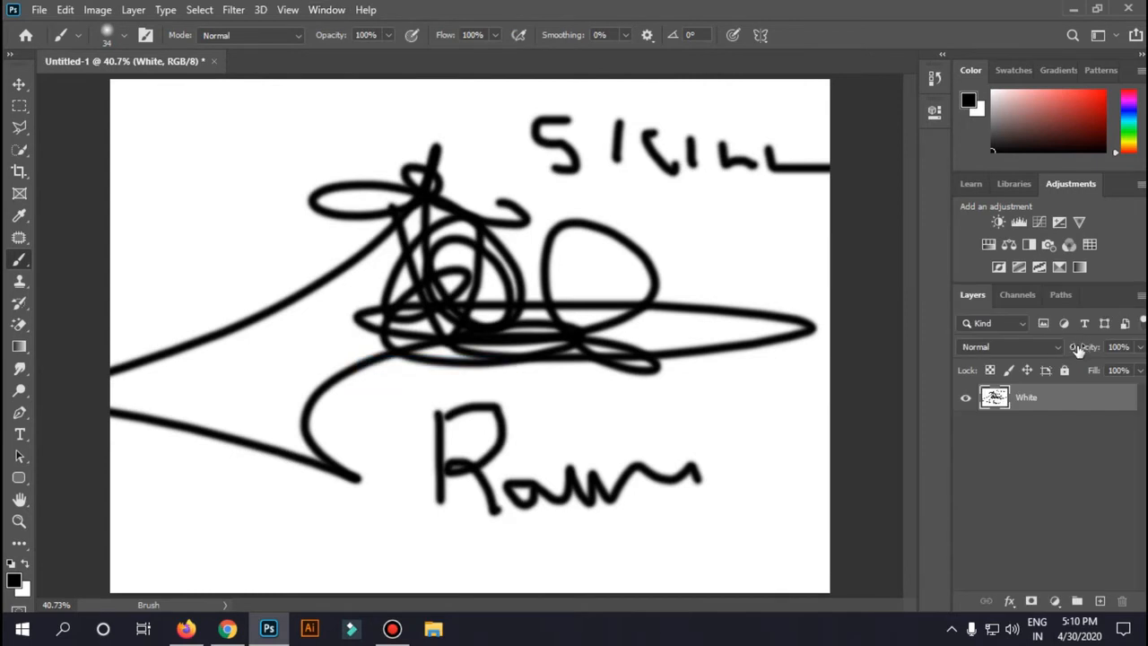
click(1017, 296)
click(1063, 298)
click(972, 295)
Try to open the People picture from the Pictures folder and dismiss the error
key(ctrl+o)
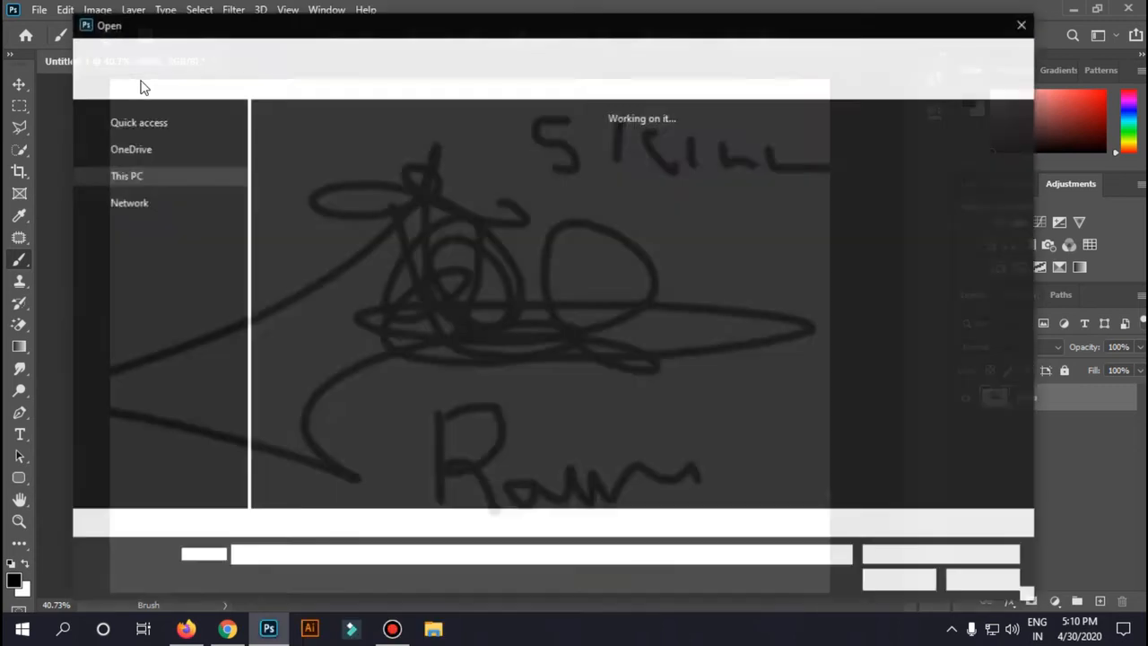
scroll(732, 135, down, 1)
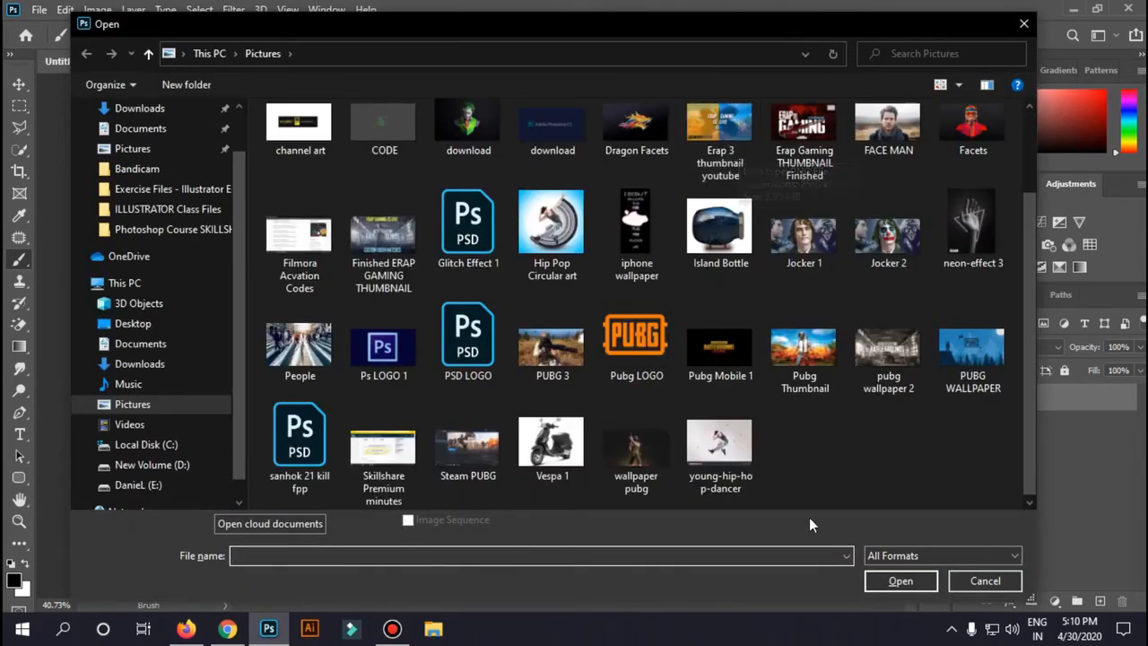
double_click(304, 354)
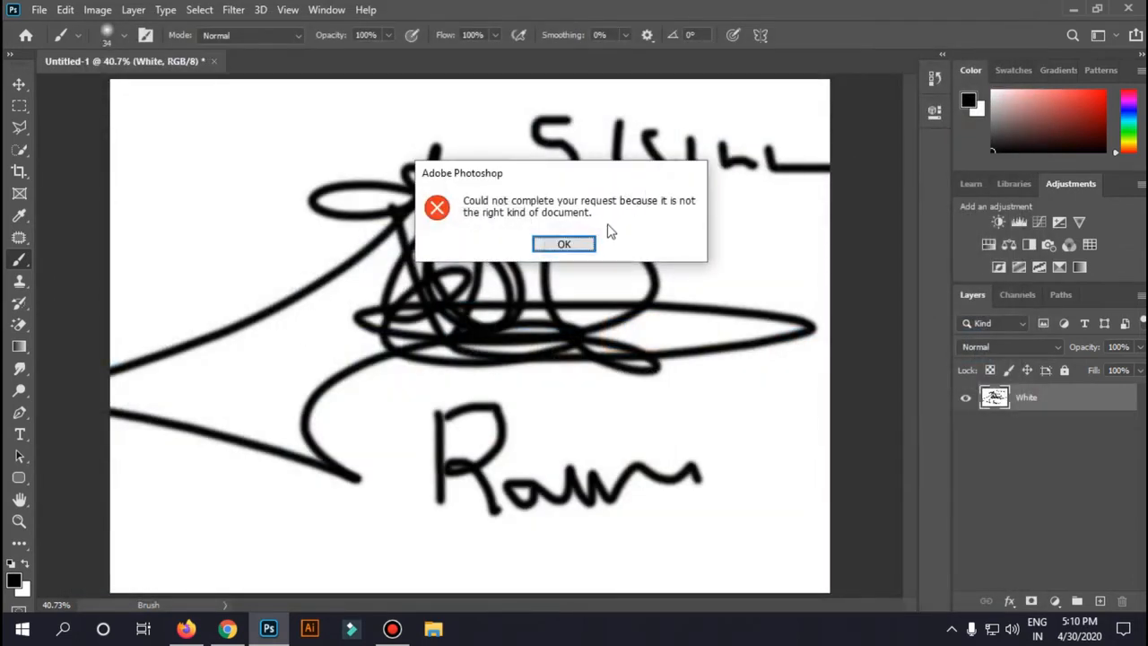
click(584, 245)
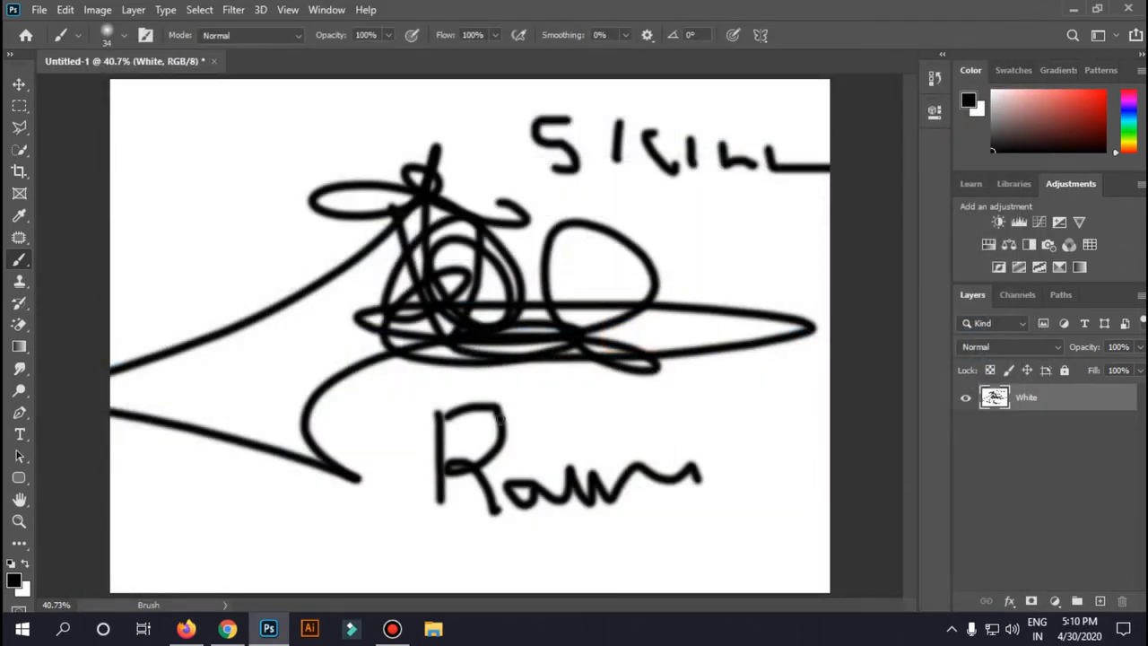
Open the PUBG 3 image from the Pictures folder as a new document
click(38, 10)
click(59, 43)
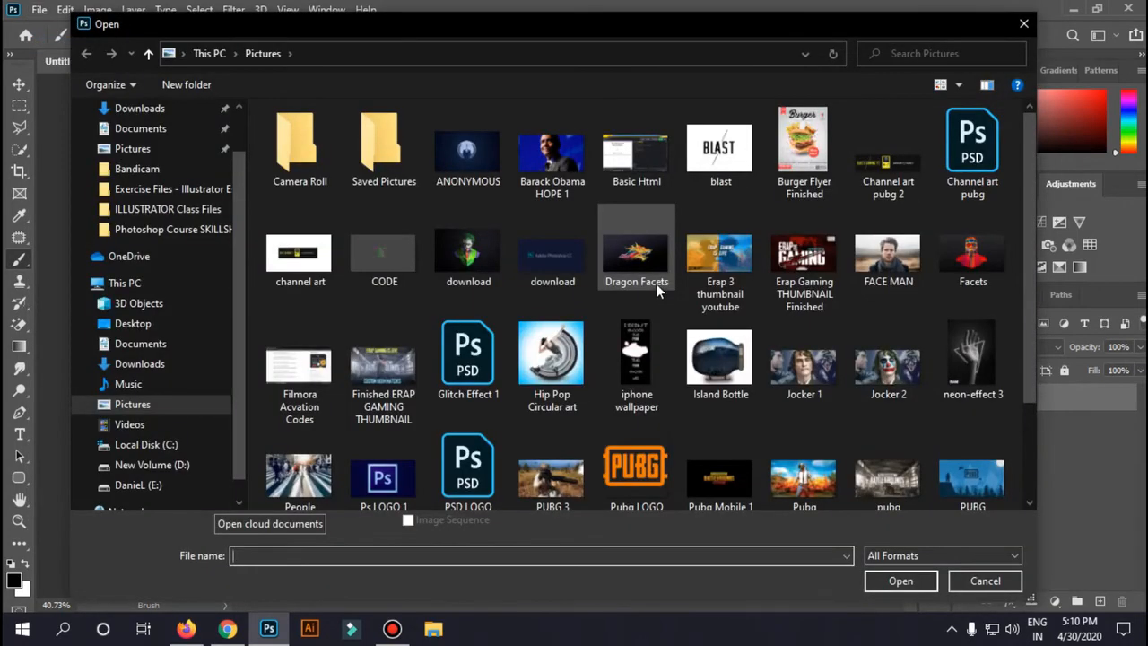
scroll(602, 280, down, 2)
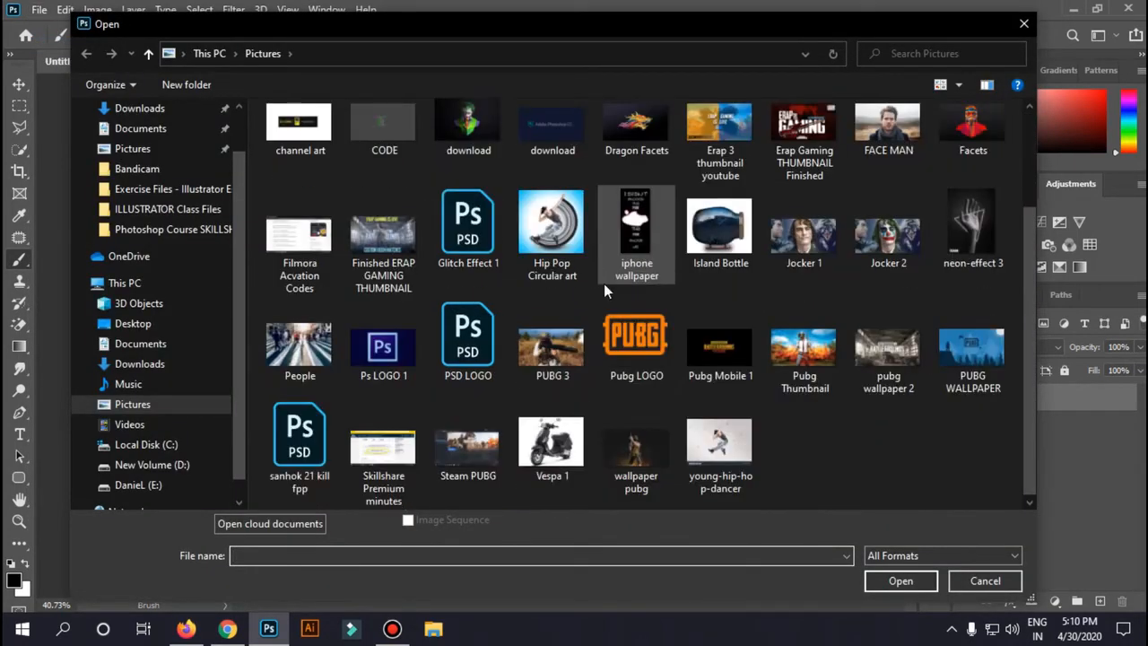
double_click(559, 319)
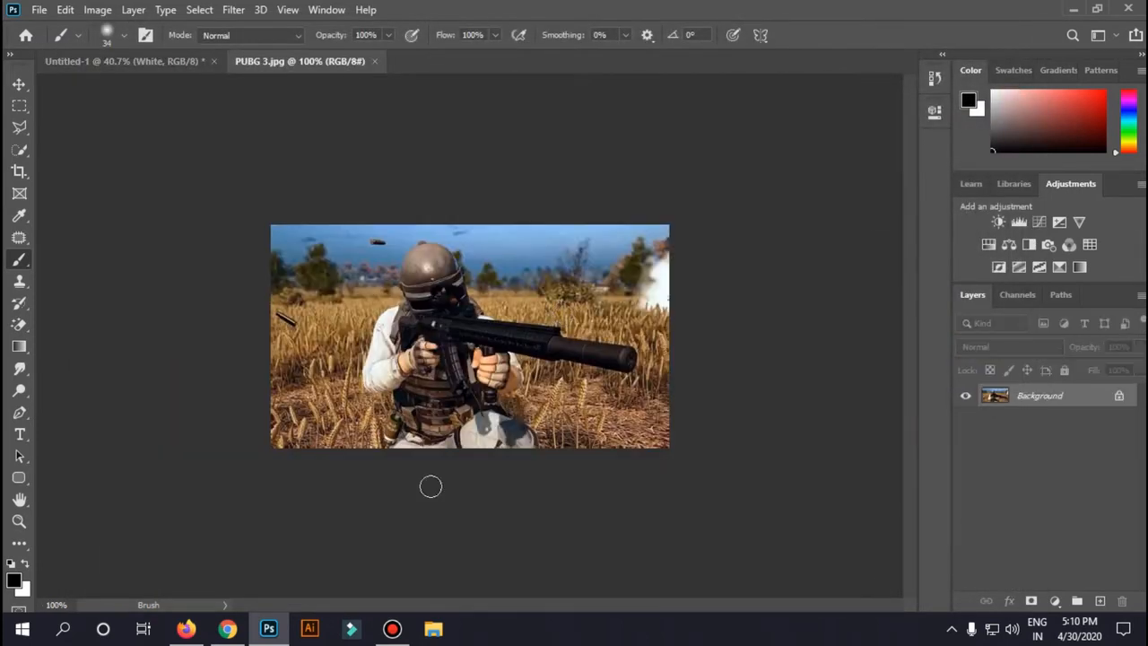
Switch to Firefox to browse the people photos on Unsplash, and return to Photoshop
click(186, 628)
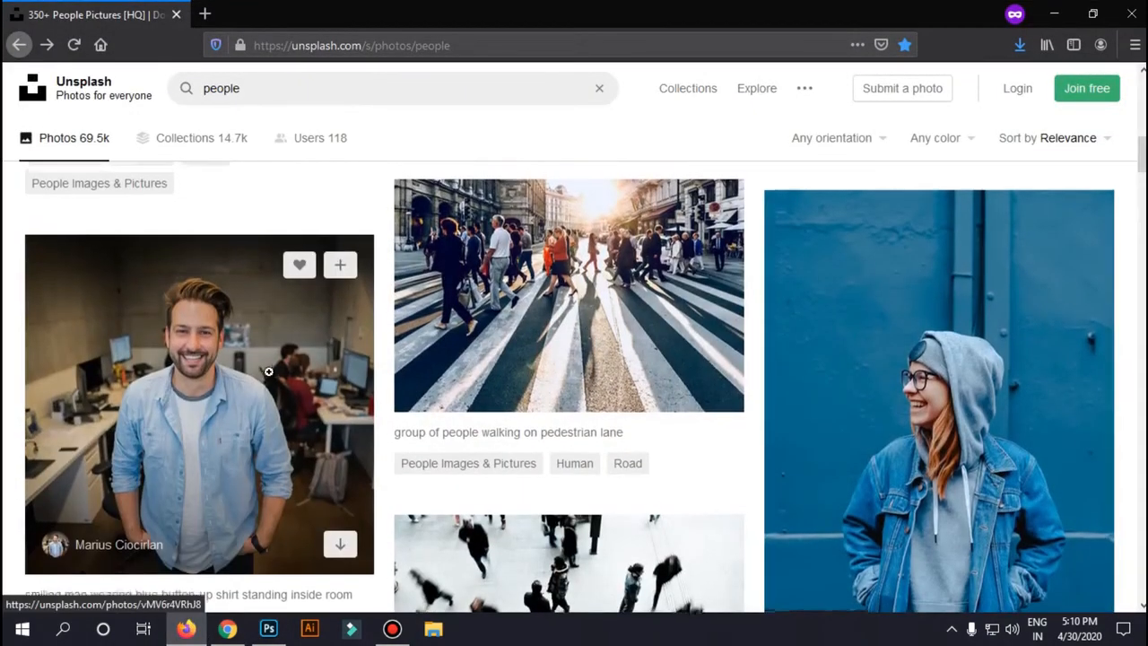
scroll(268, 371, up, 5)
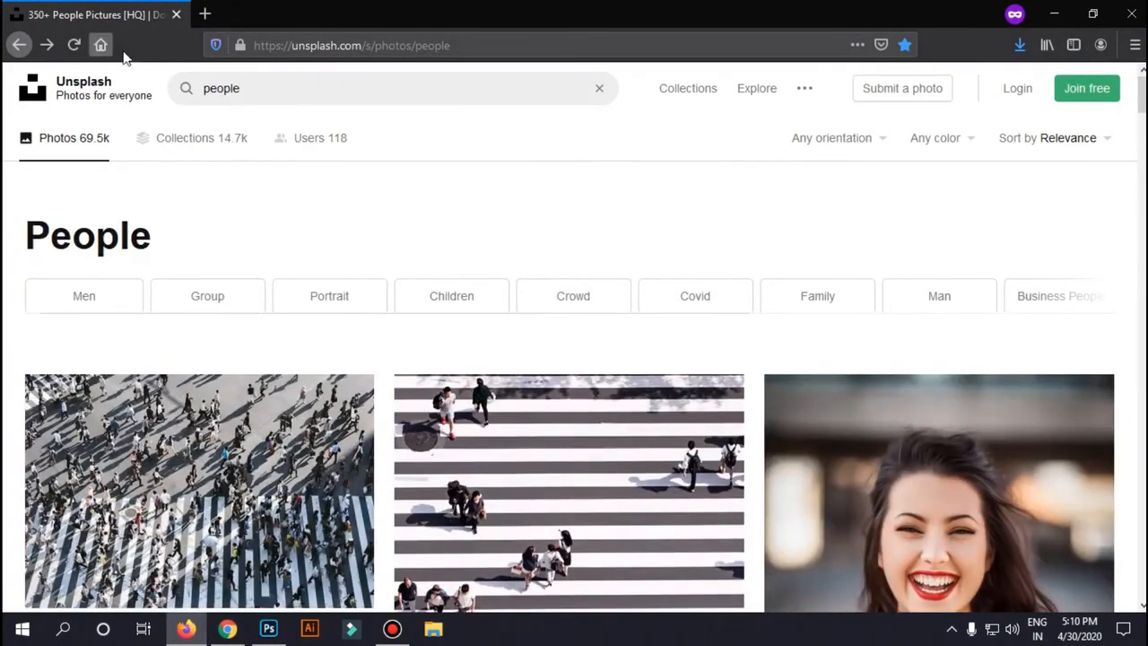
scroll(881, 288, down, 10)
scroll(882, 288, down, 5)
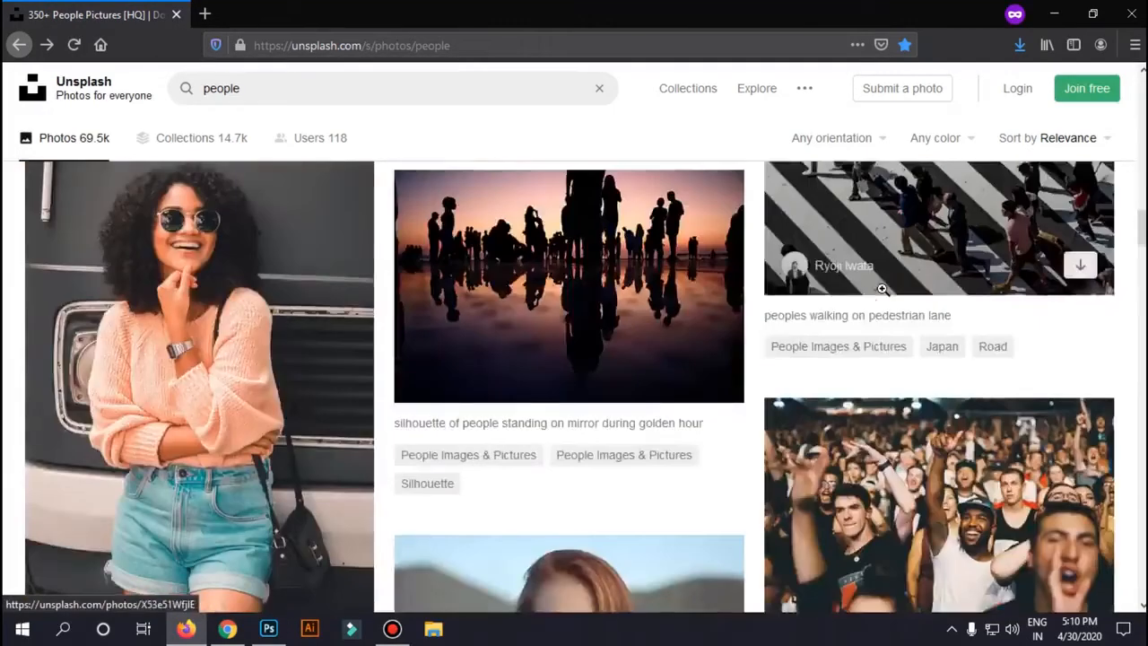
click(1049, 7)
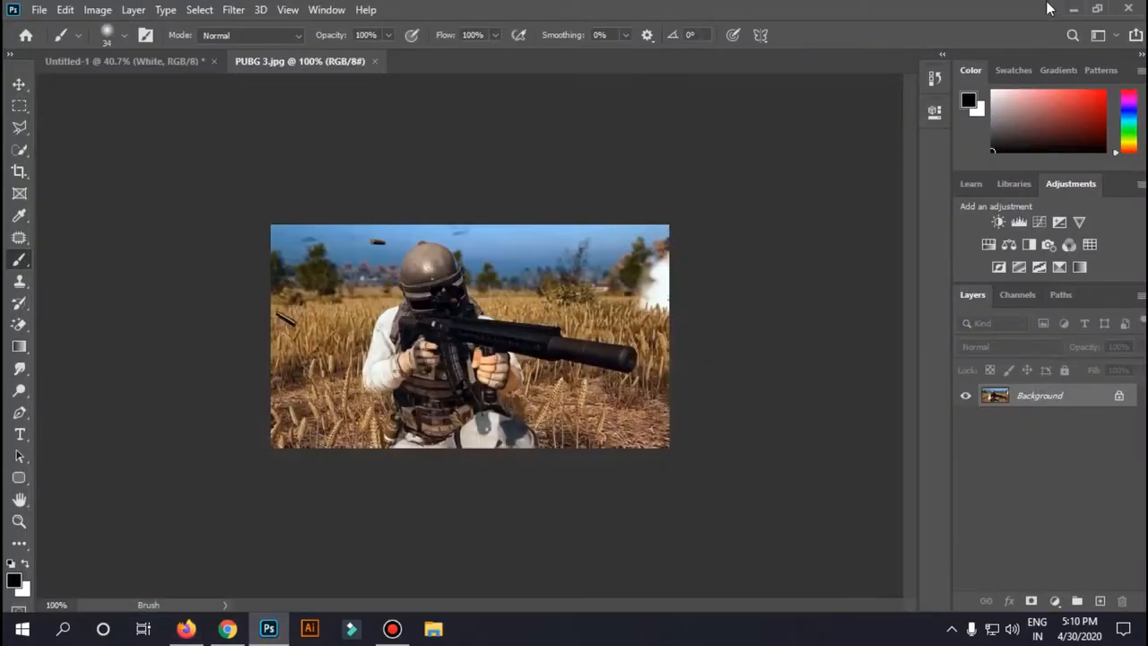
Unlock the PUBG 3 image's layer and name it Background
click(1120, 394)
double_click(1037, 398)
key(BackSpace)
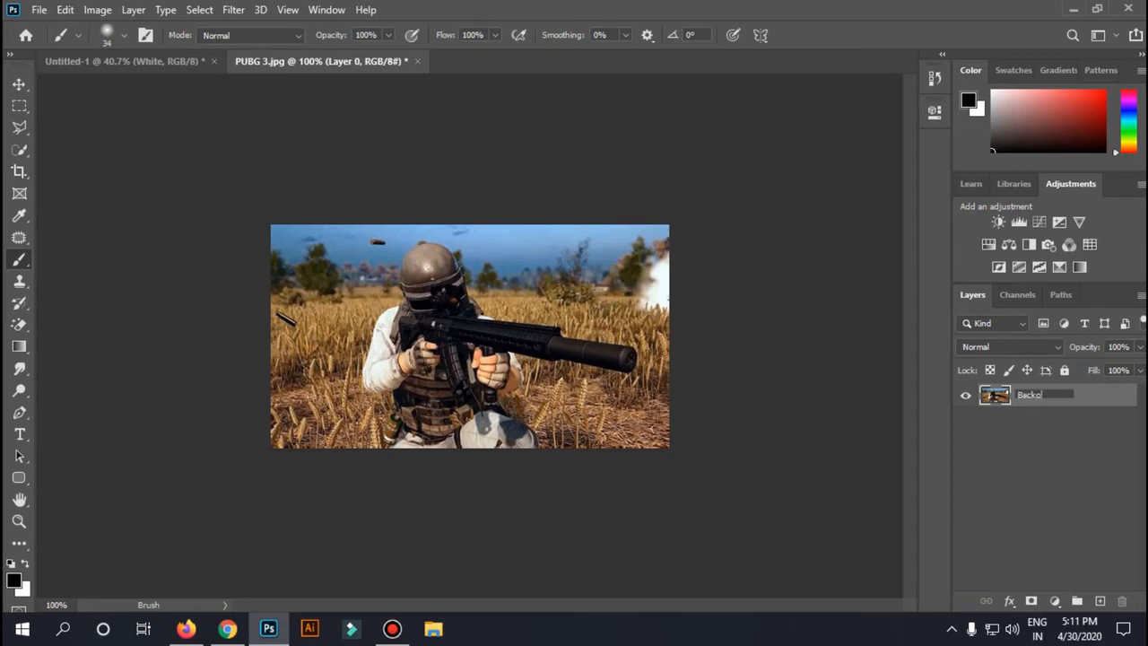
text(Background)
key(Return)
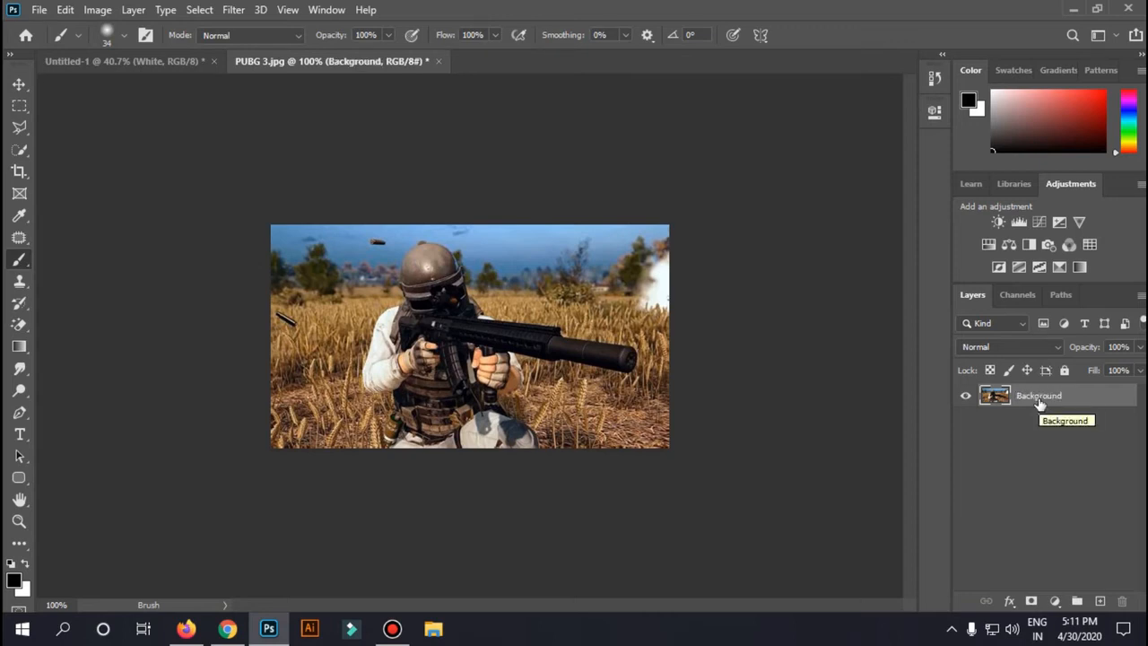
Duplicate the Background layer within PUBG 3.jpg, keeping the name Background copy
right_click(1040, 403)
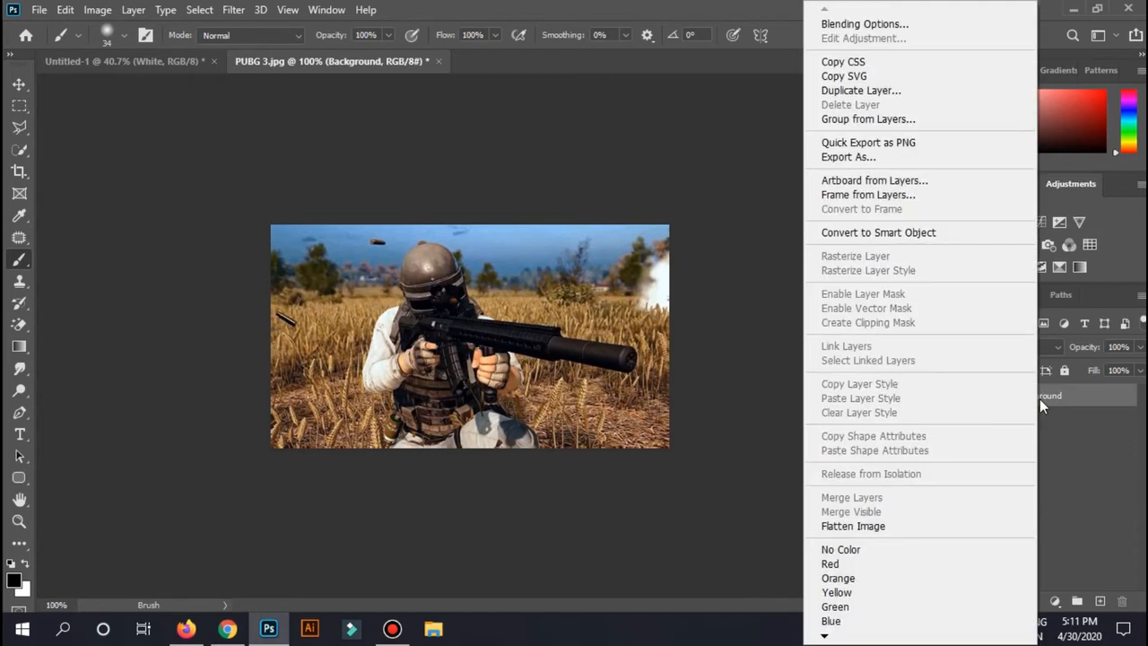
click(919, 91)
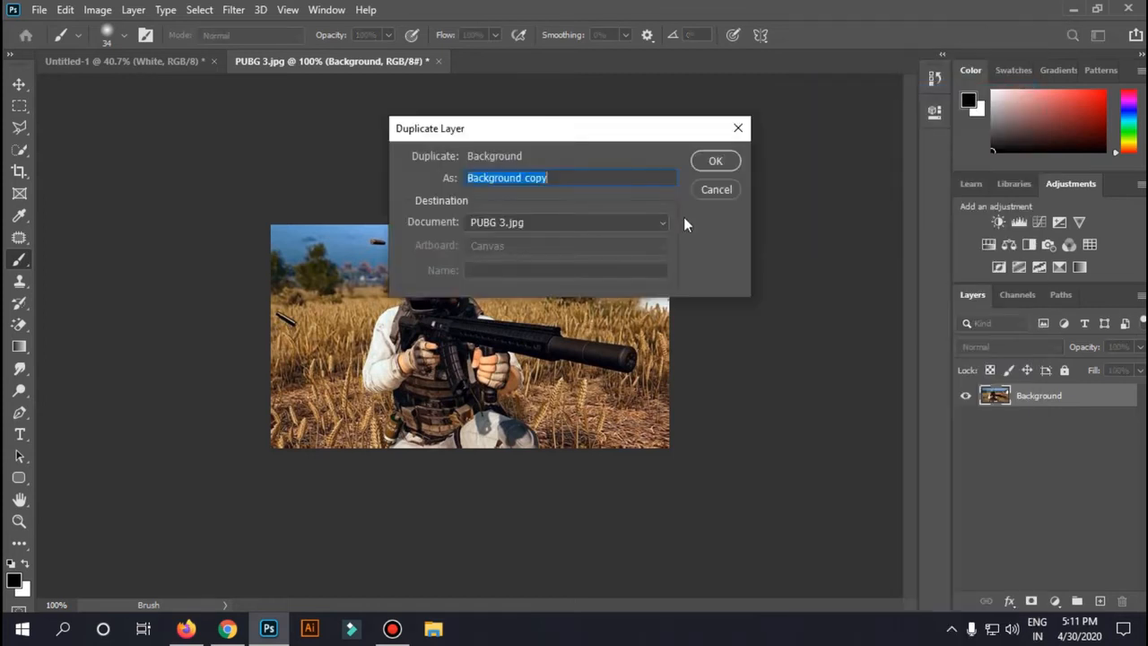
click(655, 174)
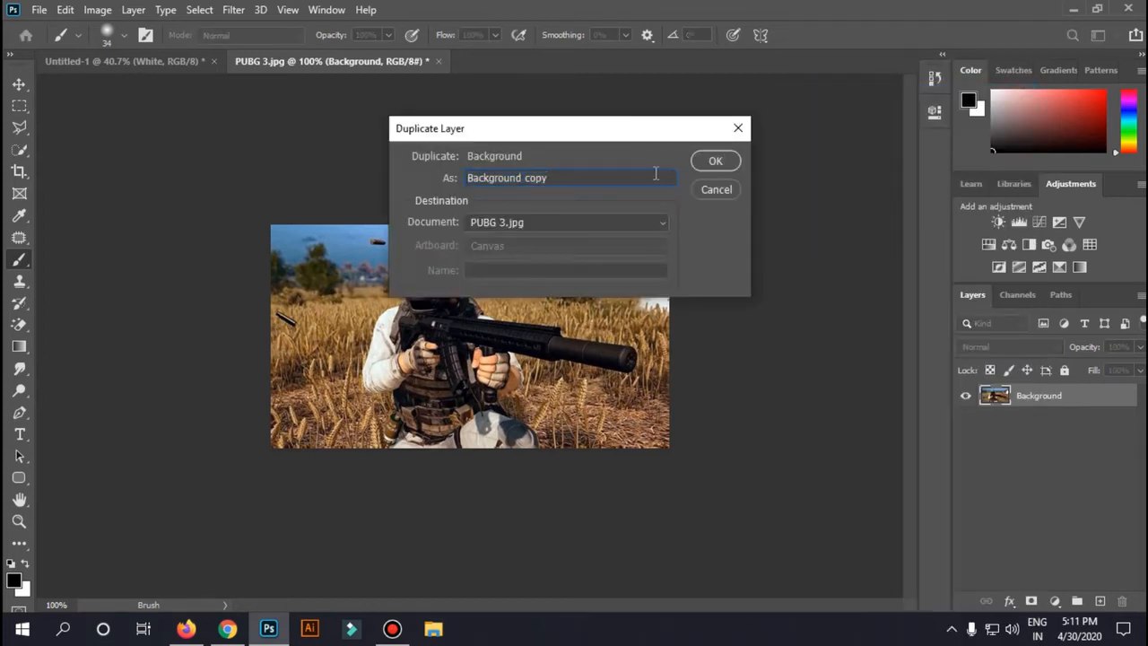
click(714, 160)
Select the Background layer and Background copy in turn, and toggle the copy's visibility off and on
click(1061, 421)
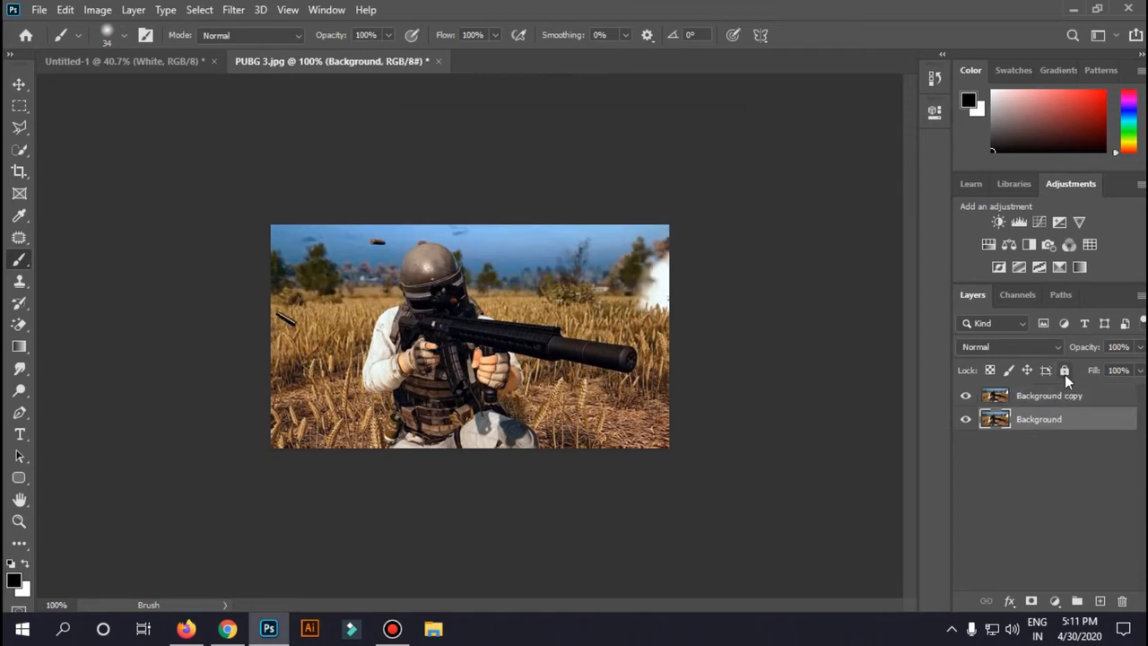
click(1067, 397)
click(964, 396)
click(965, 398)
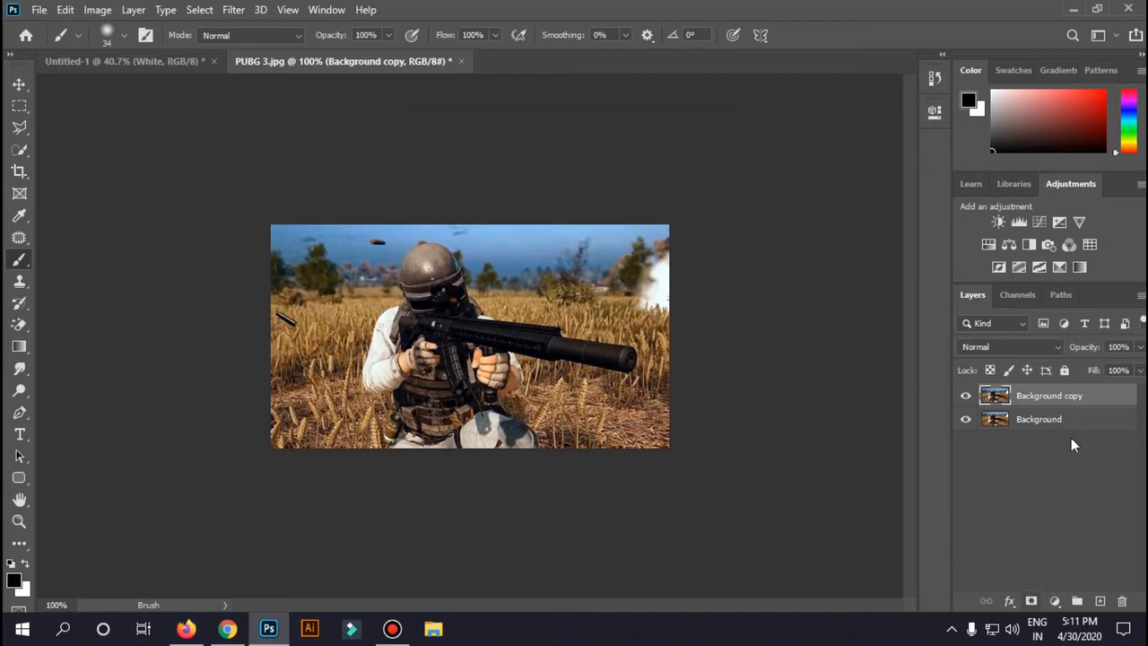
Duplicate the Background copy layer several times
key(ctrl+j)
key(ctrl+j)
key(ctrl+j)
key(ctrl+j)
key(ctrl+j)
key(ctrl+j)
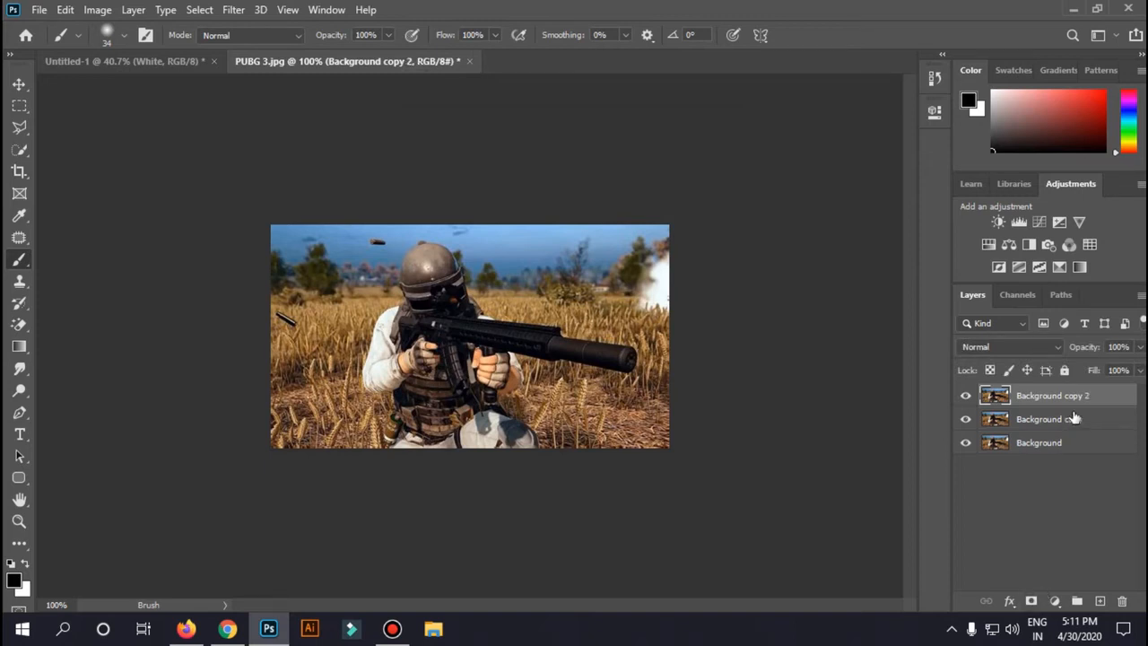
key(ctrl+j)
key(ctrl+j)
Delete the extra duplicate layers above Background copy
key(Delete)
key(Delete)
key(Delete)
key(Delete)
key(Delete)
key(Delete)
key(Delete)
key(Delete)
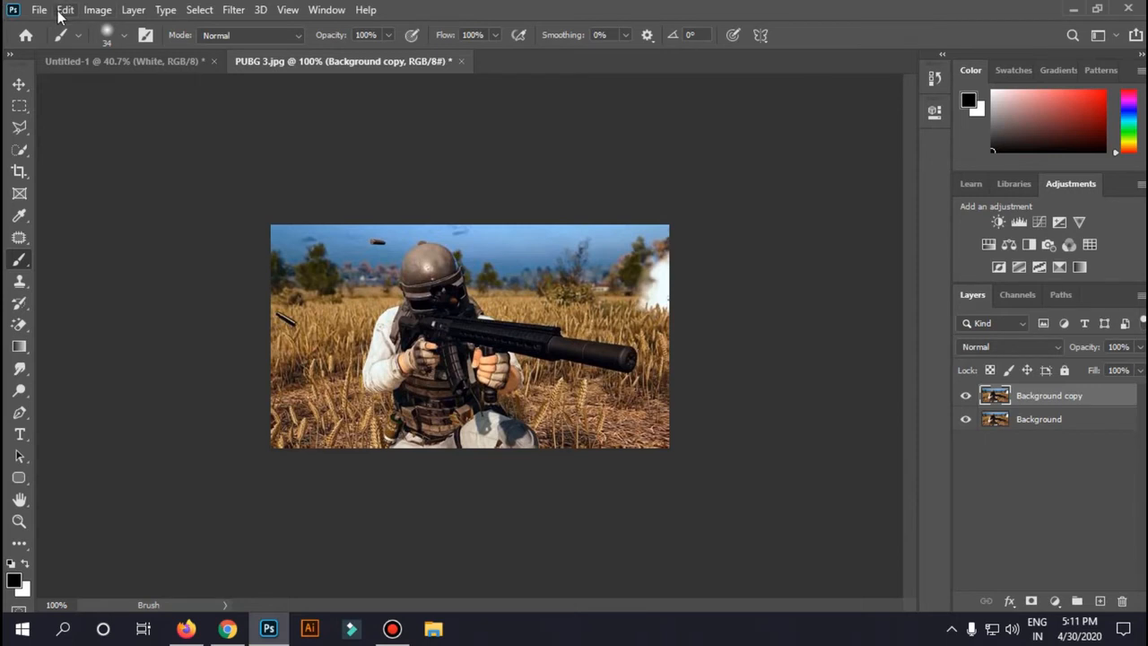
Rename the Background copy layer as Auto tone
click(92, 11)
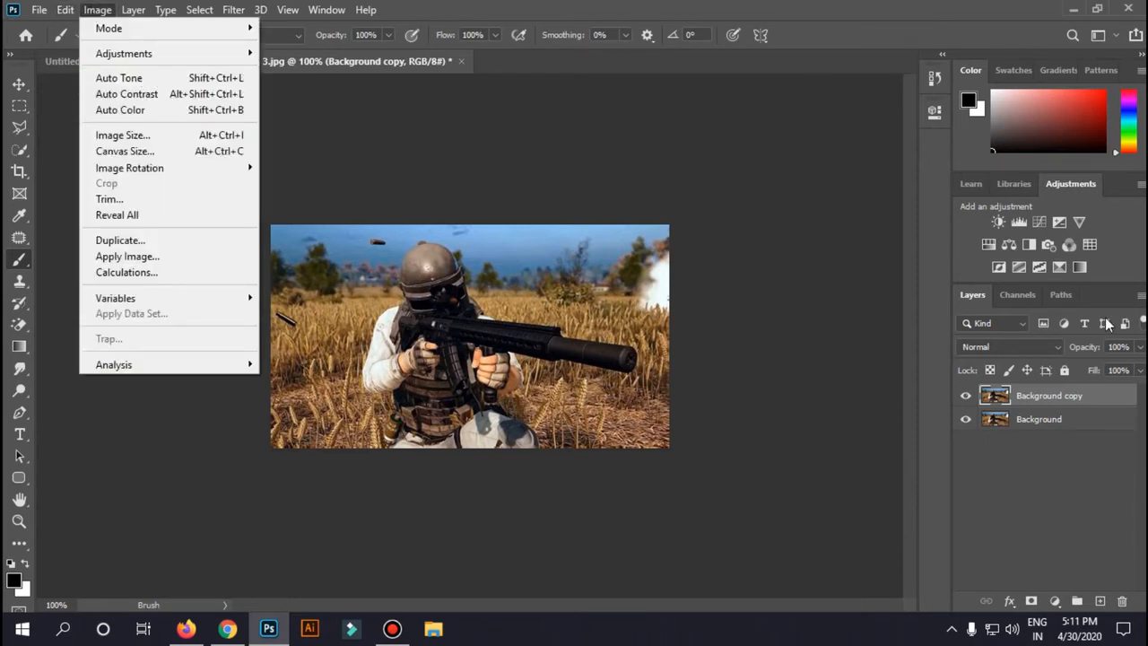
click(1060, 397)
double_click(1060, 396)
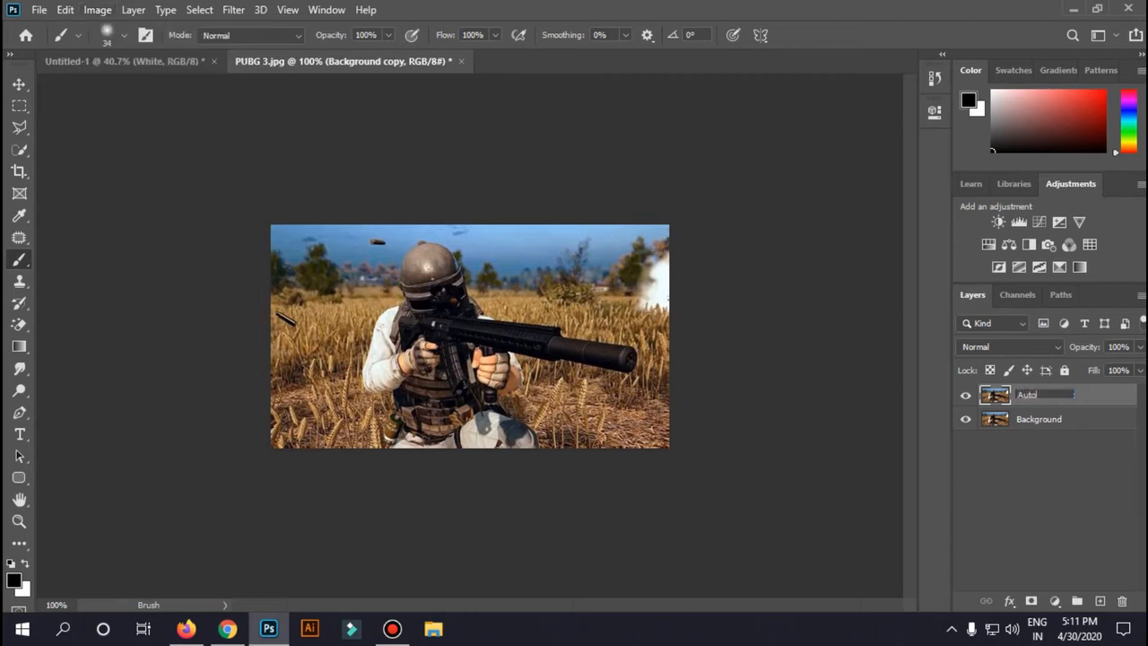
text(Auto tone)
key(Return)
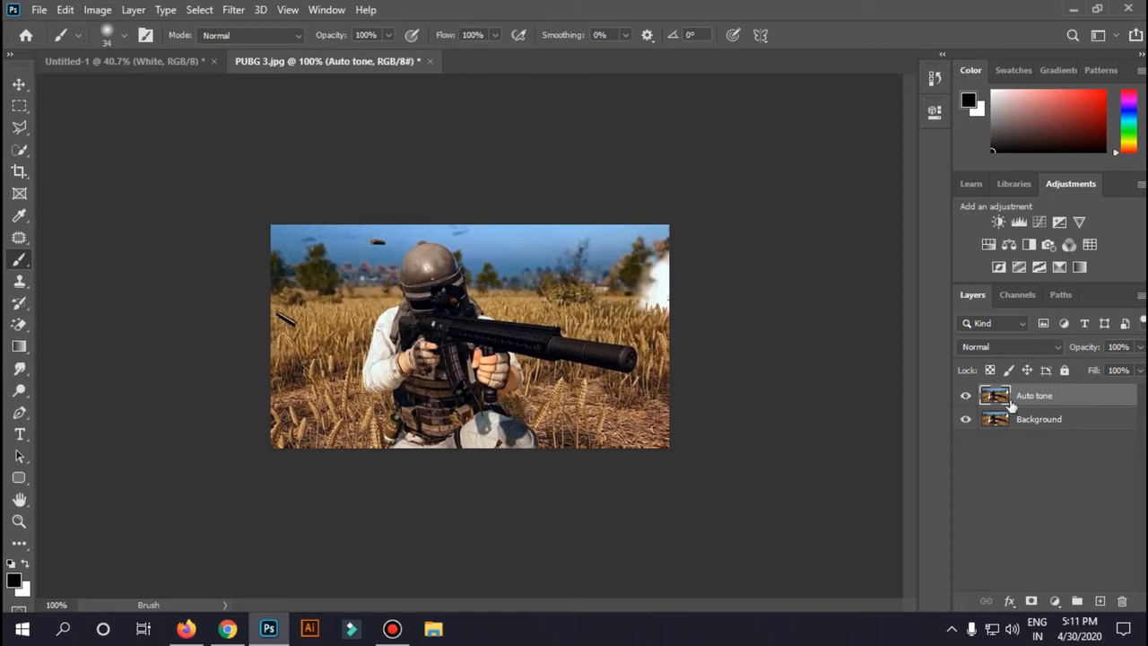
Apply Auto Tone and Auto Contrast to the Auto tone layer, and toggle its visibility to compare it with the original
click(92, 13)
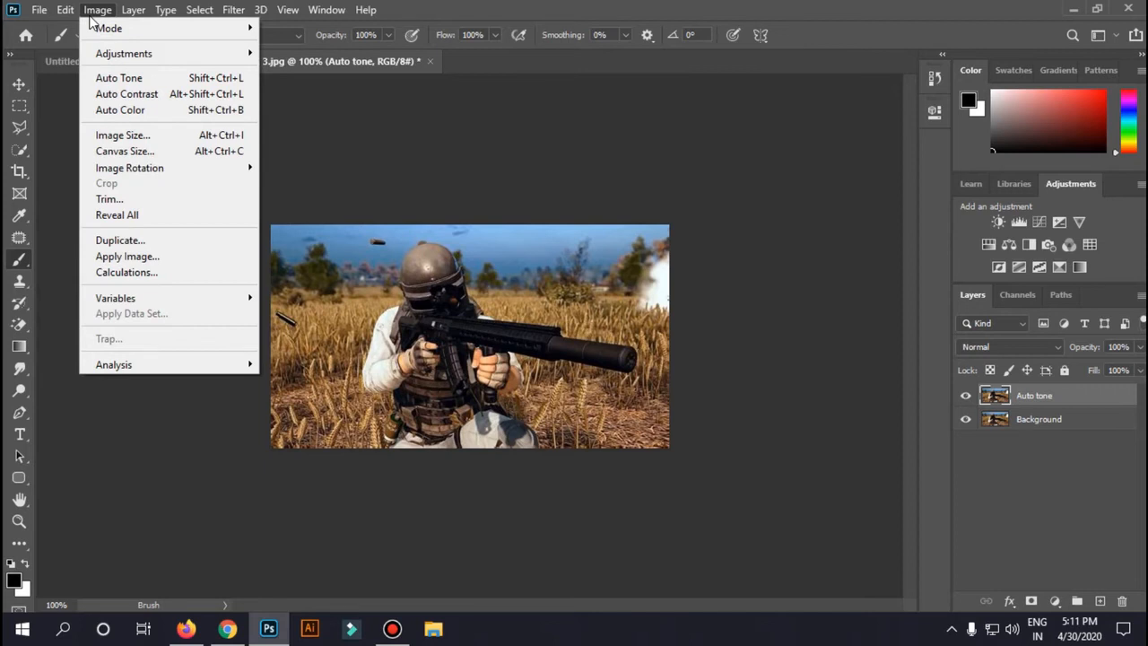
click(134, 79)
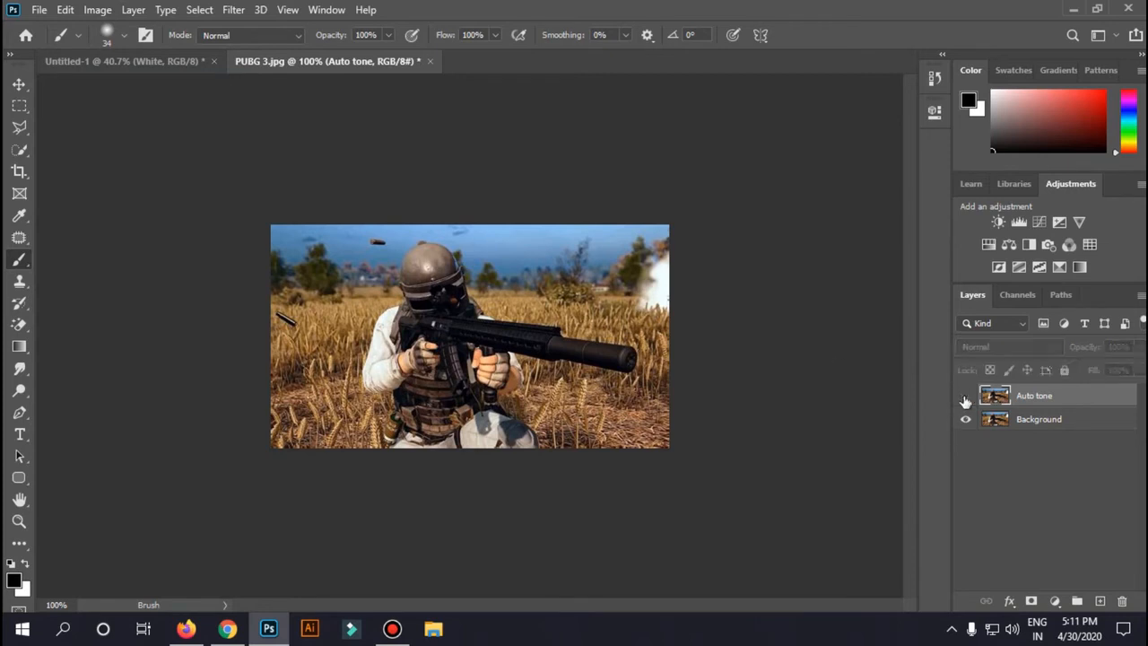
click(95, 12)
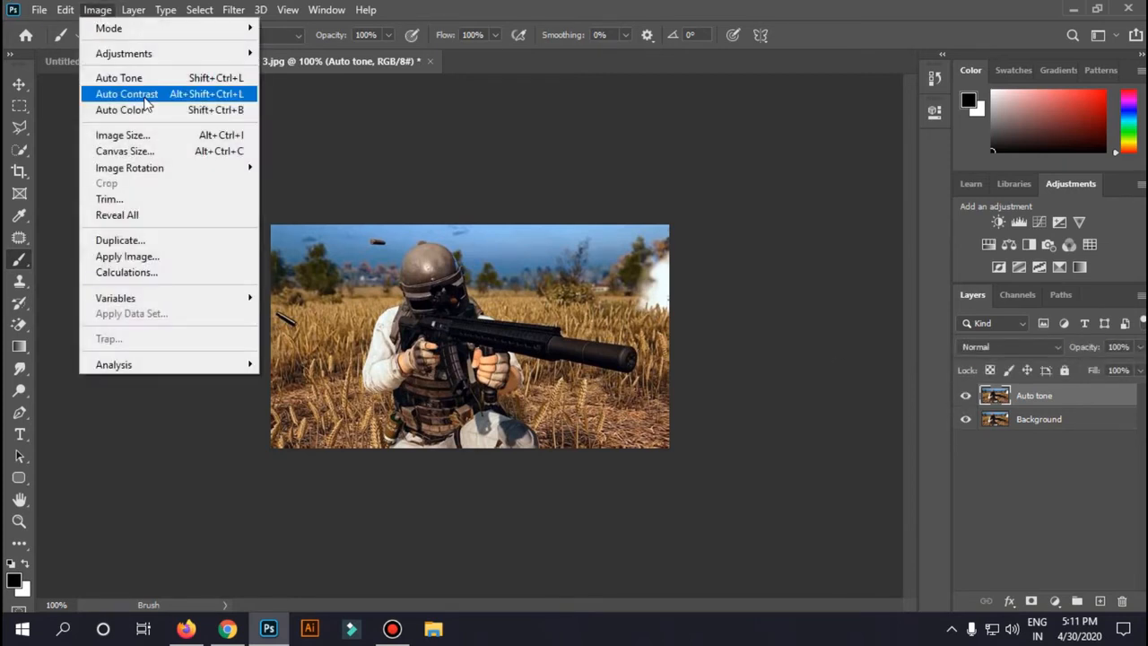
click(143, 97)
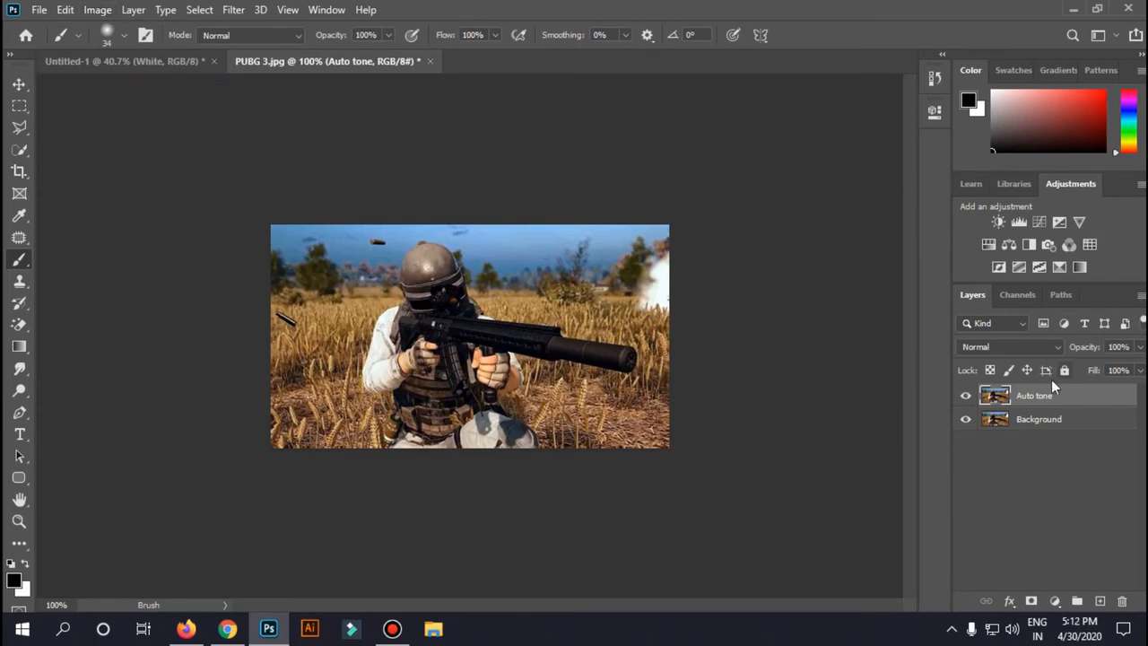
click(966, 396)
click(965, 395)
scroll(460, 311, up, 4)
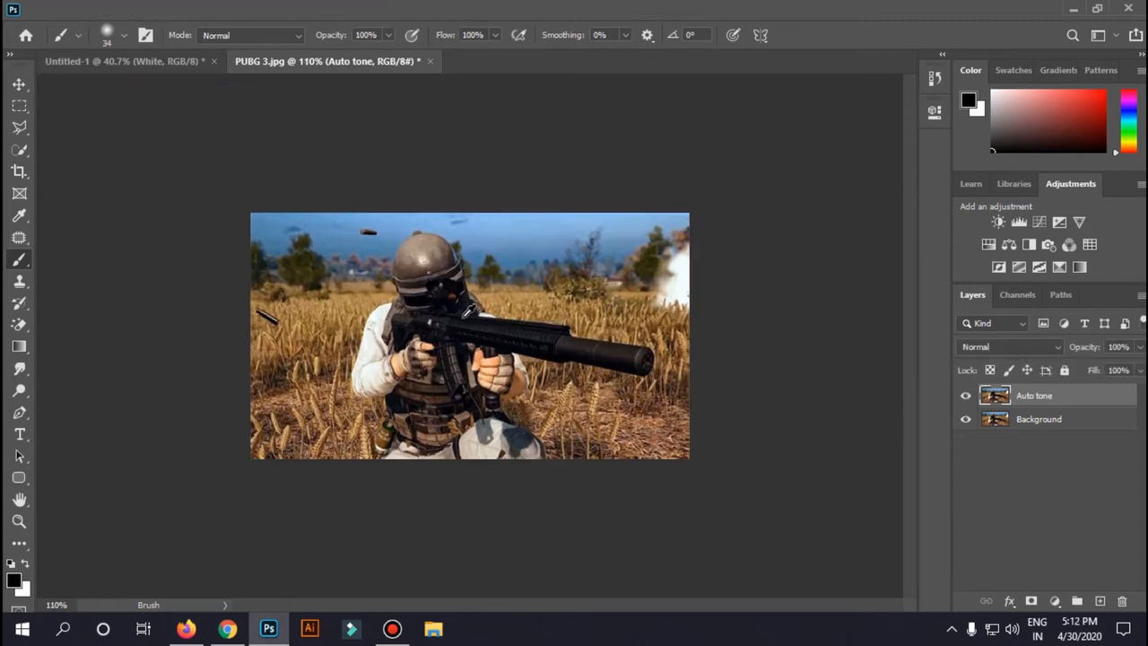
mouse_move(468, 496)
mouse_down()
mouse_move(561, 496)
mouse_move(712, 525)
mouse_move(469, 497)
mouse_move(546, 503)
mouse_up()
key(ctrl+z)
drag(316, 491, 690, 497)
key(ctrl+z)
scroll(995, 405, up, 3)
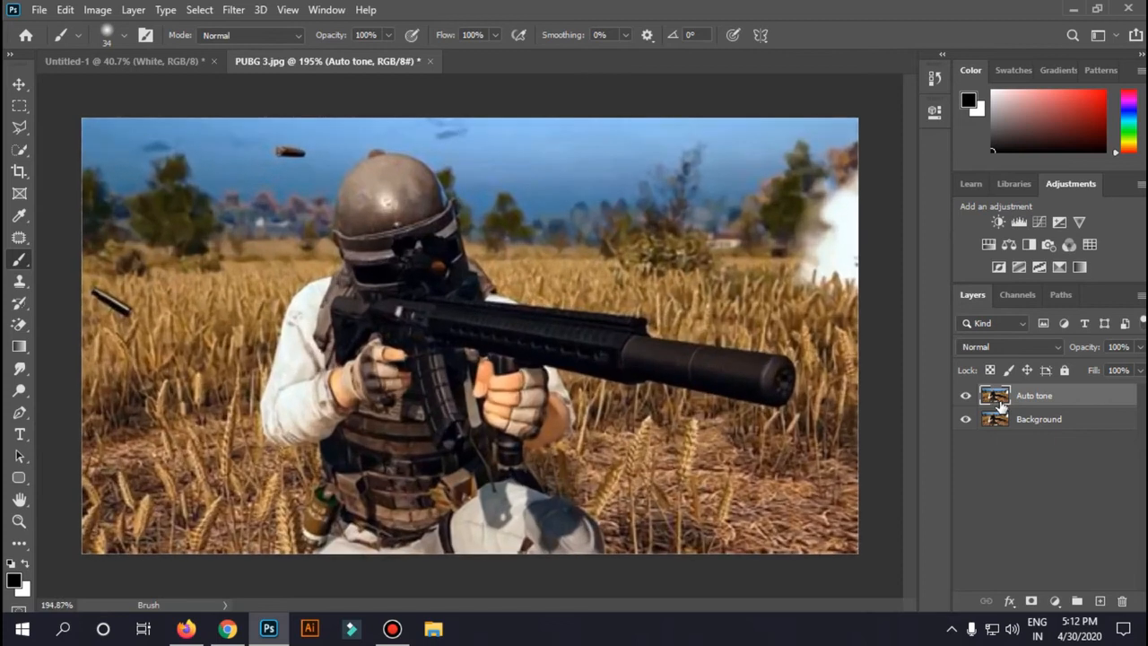
right_click(992, 402)
click(1006, 482)
Switch to the Untitled-1 document and undo all the brush strokes on the White layer until the canvas is blank
click(186, 61)
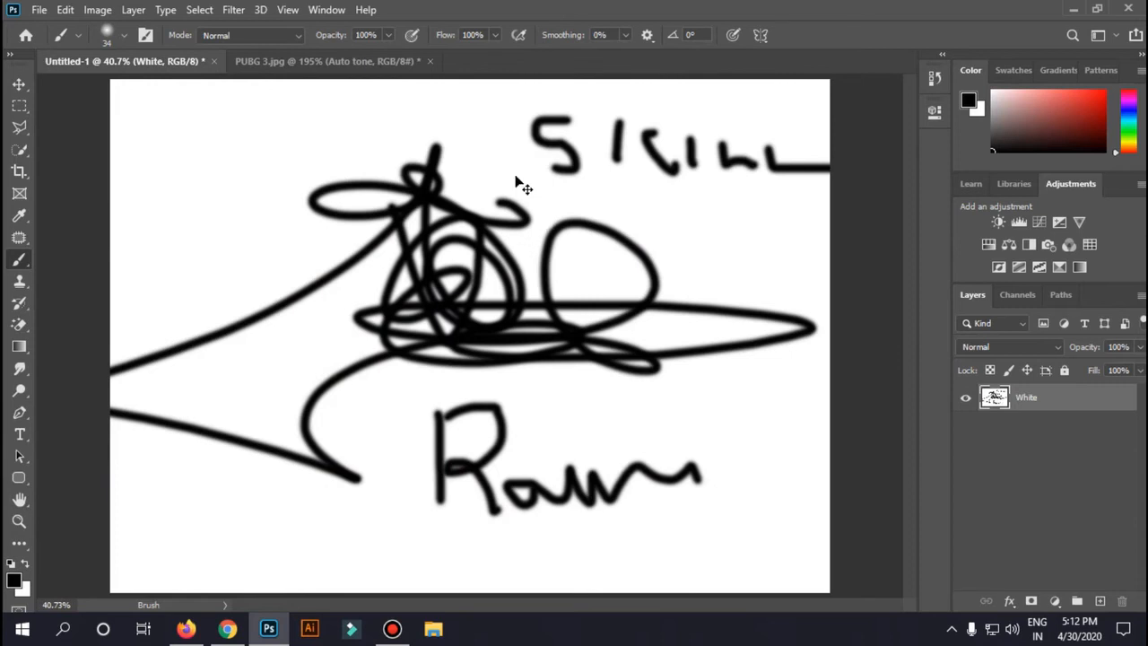
key(ctrl+z)
key(ctrl+z)
key(ctrl+z)
key(ctrl+z)
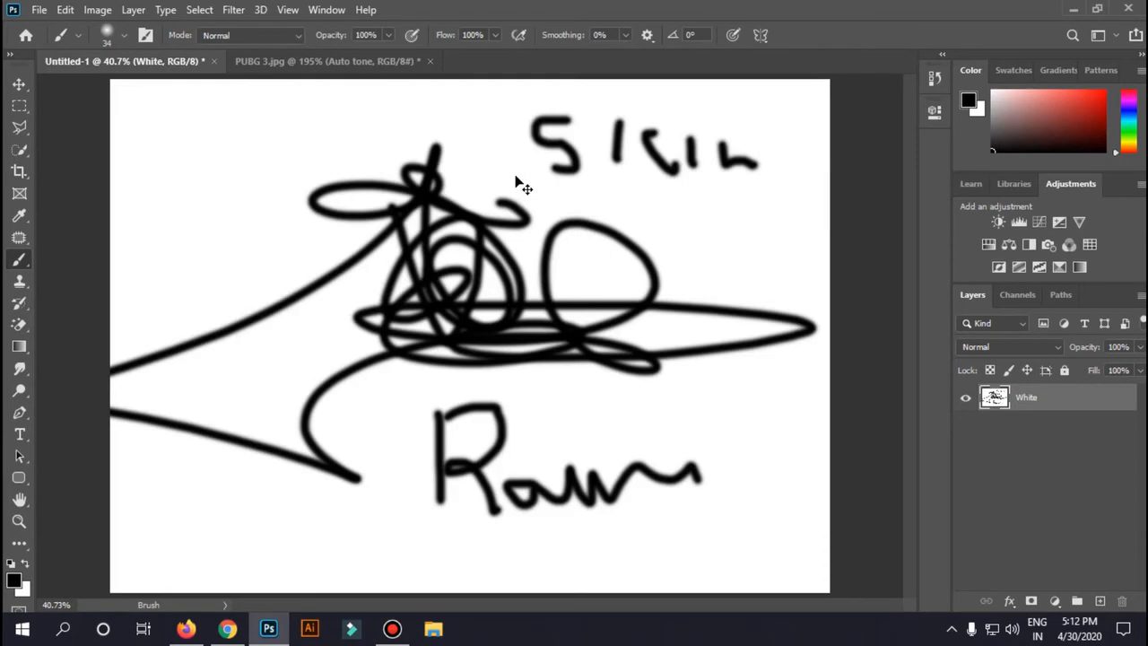
key(ctrl+z)
key(ctrl+z)
key(ctrl+z)
key(ctrl+z)
key(ctrl+z)
key(ctrl+z)
key(ctrl+z)
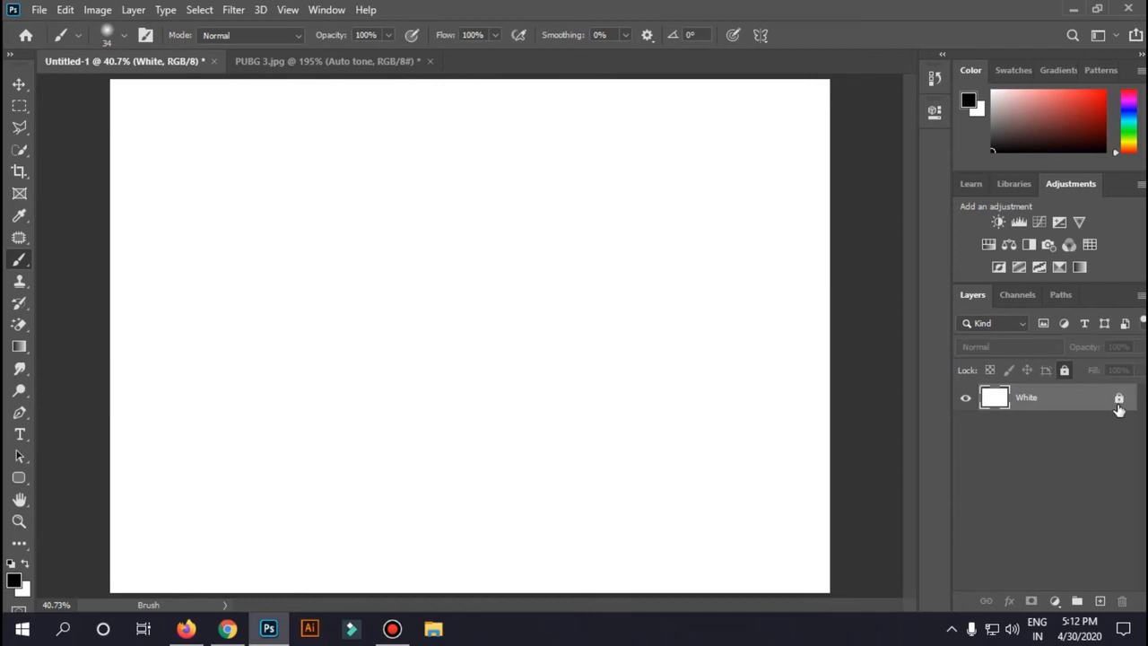
Unlock the White layer and draw a black-filled rectangle about 1417 by 1003 px on the canvas with the Rectangle Tool
click(1118, 400)
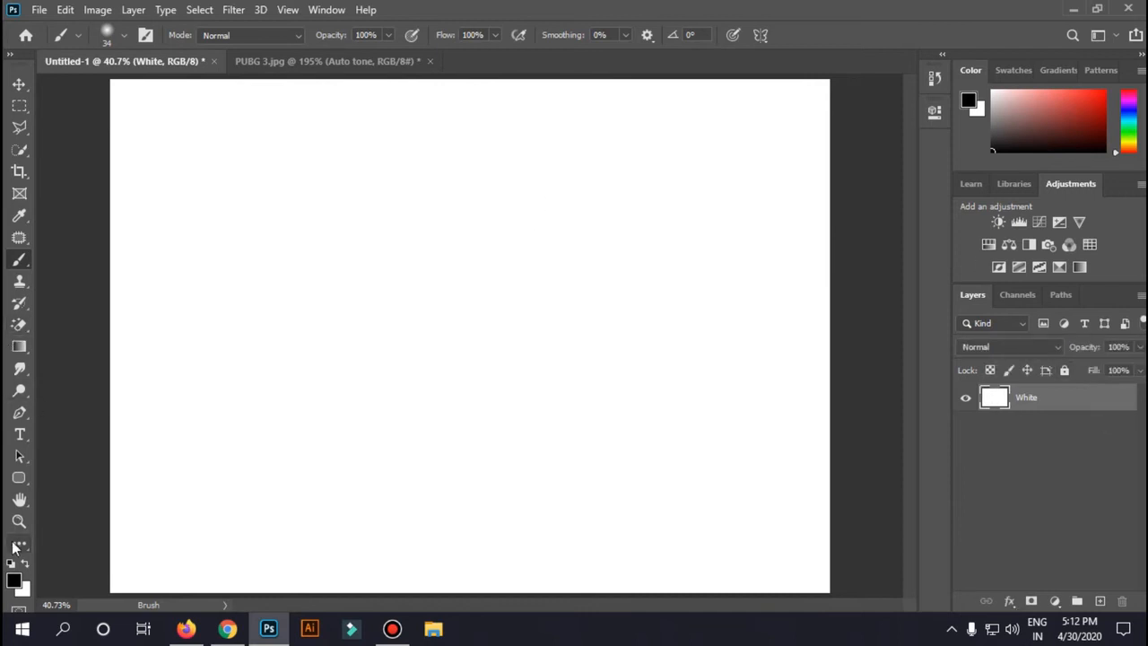
click(20, 478)
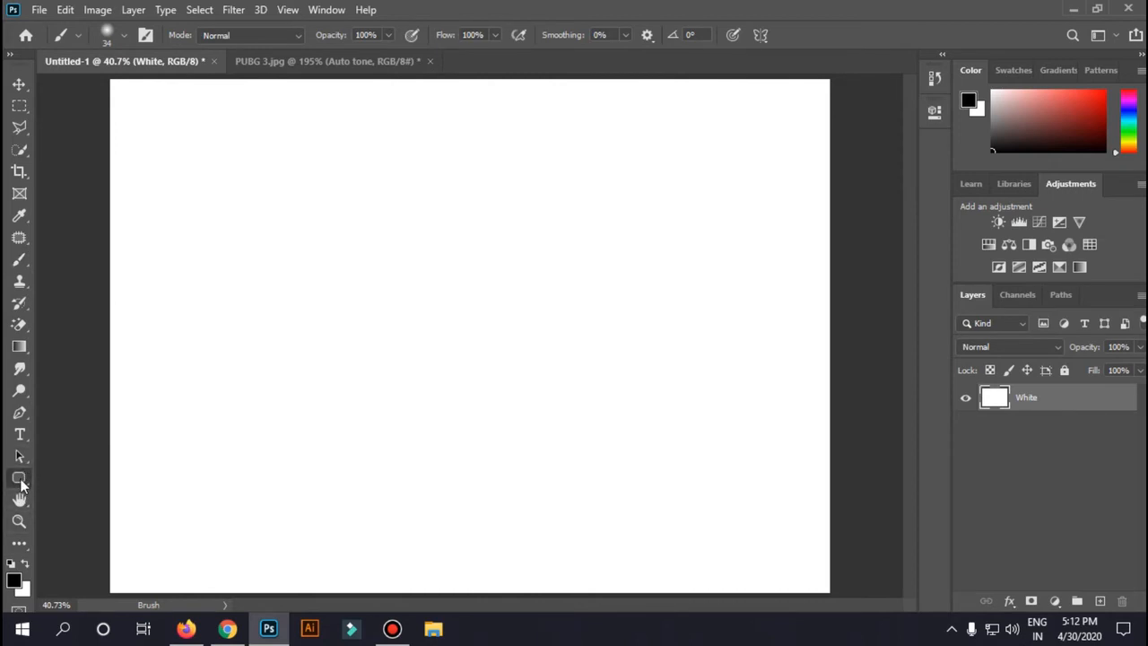
click(136, 483)
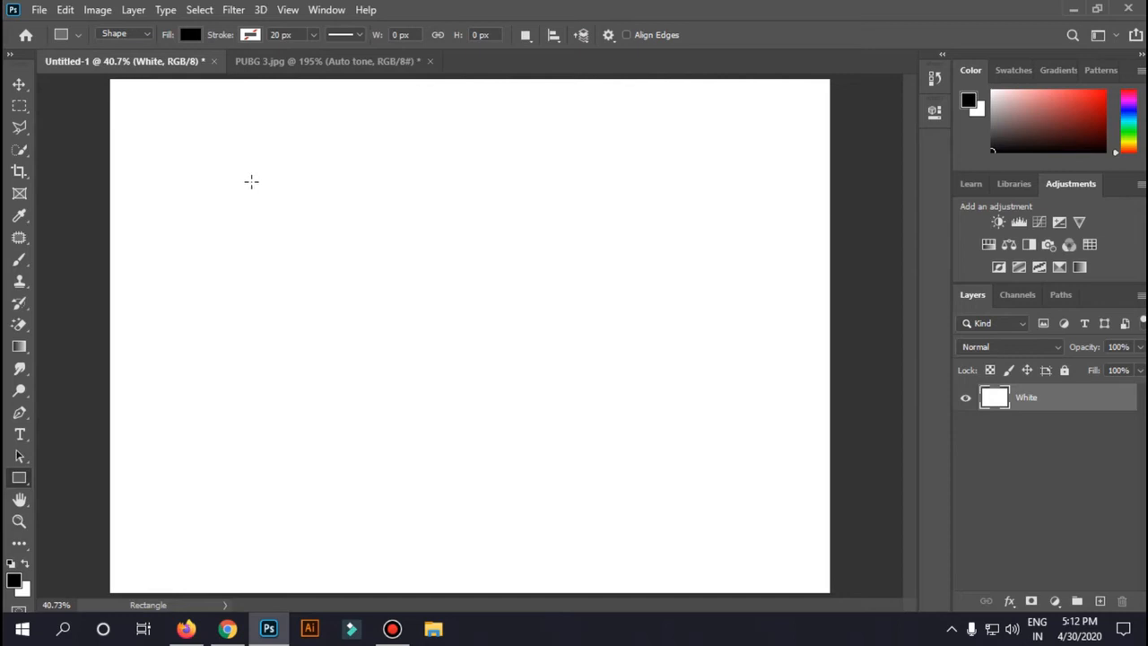
drag(182, 137, 666, 480)
click(888, 108)
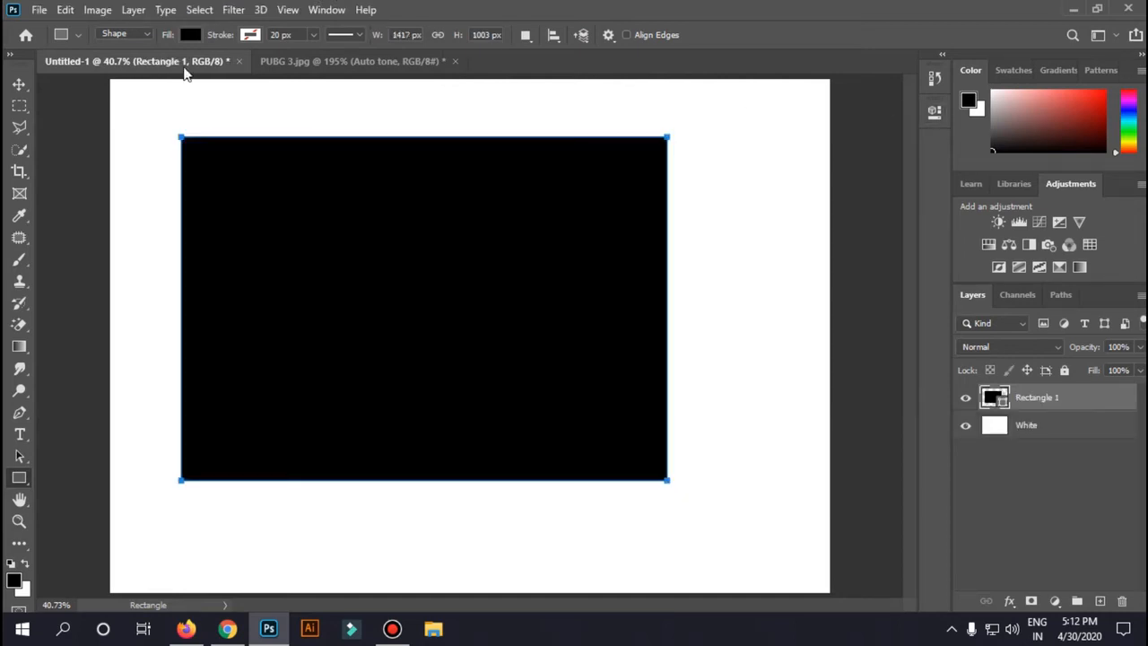
Change the rectangle's fill to red using the recently used colors
click(189, 36)
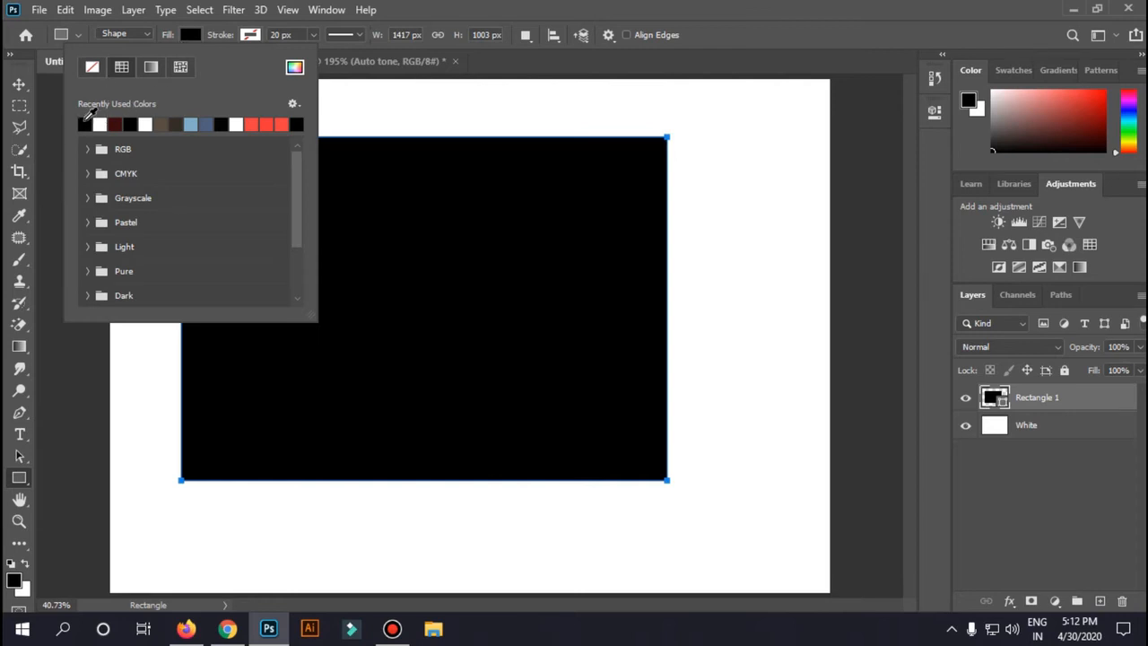
click(278, 122)
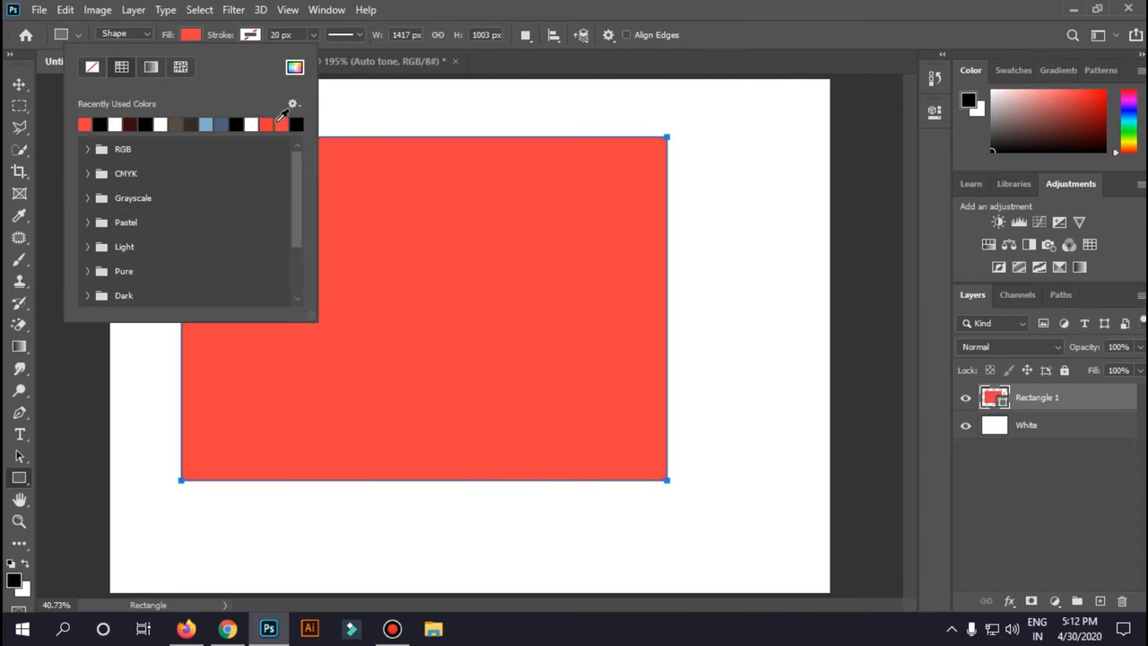
click(269, 124)
Browse the fill swatch groups and recolor the rectangle with yellow and then bright blue from the Light group
click(82, 150)
click(82, 152)
click(87, 173)
click(87, 174)
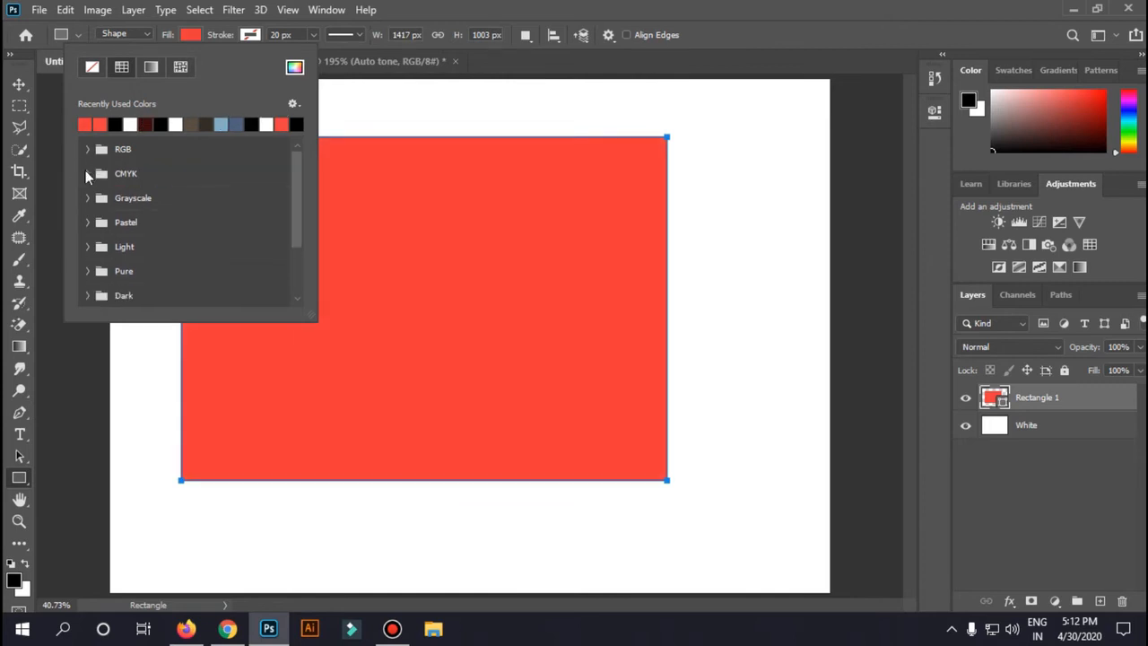
click(86, 199)
click(87, 199)
click(88, 244)
click(88, 245)
click(88, 245)
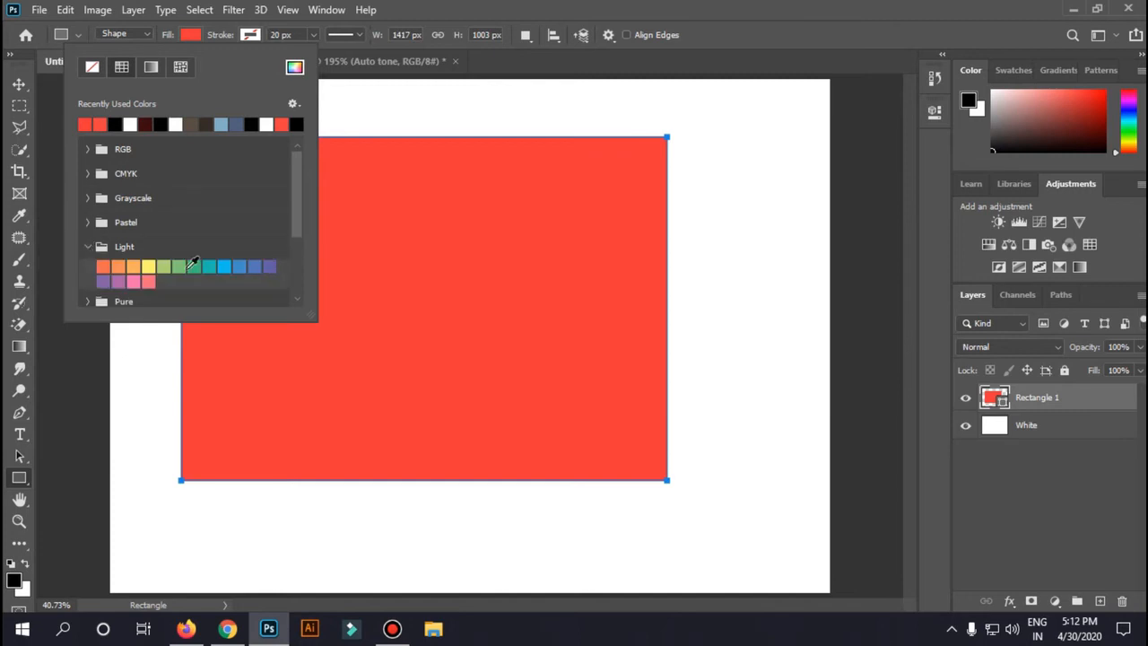
click(149, 265)
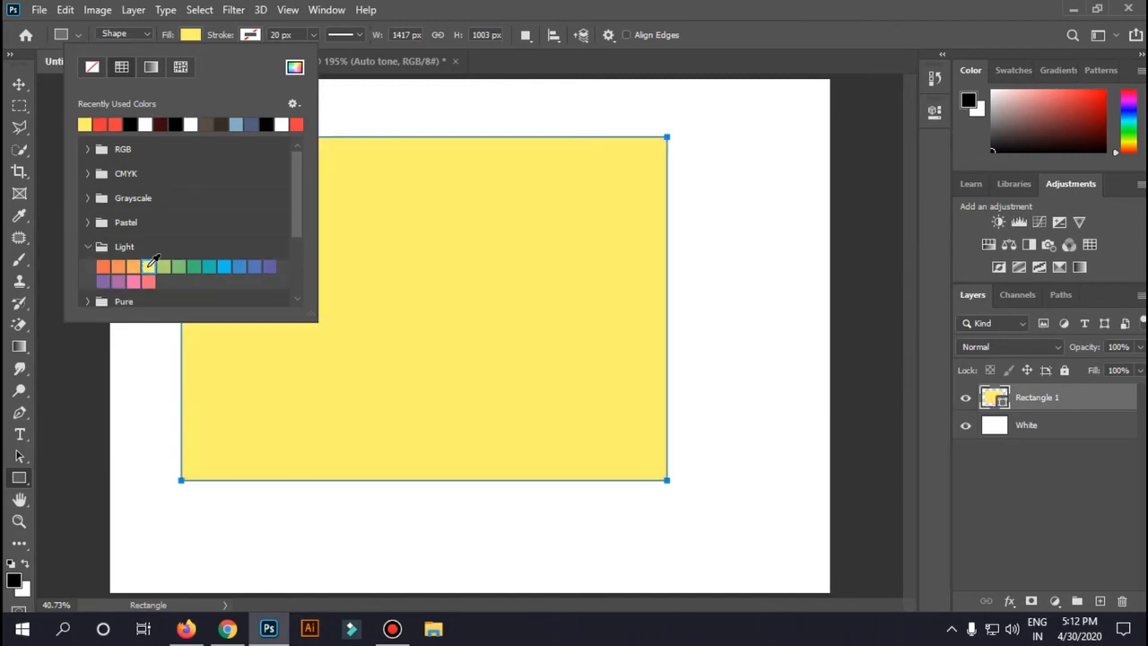
click(224, 266)
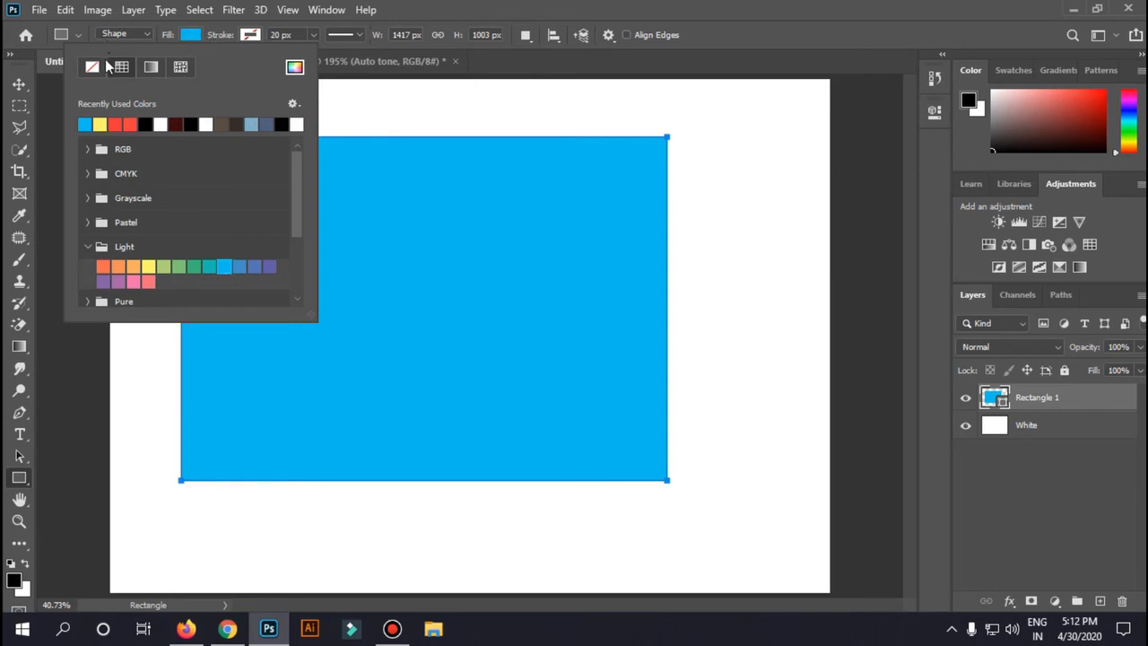
Remove the rectangle's fill and switch to the Move Tool, viewing its tool variants
click(92, 67)
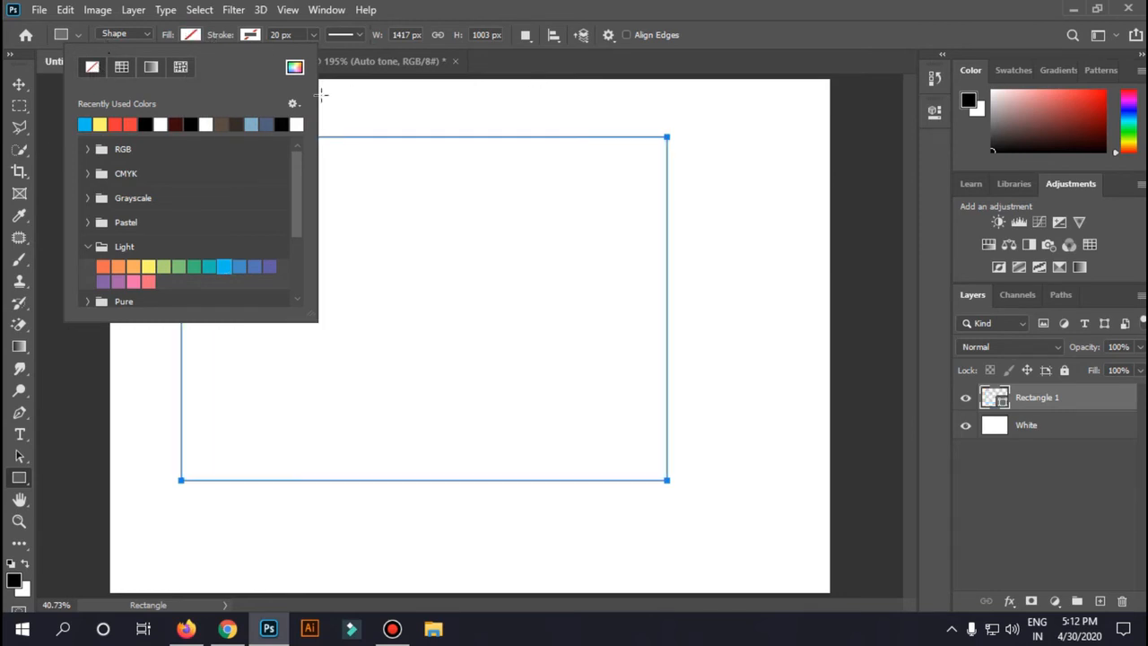
click(20, 90)
right_click(20, 85)
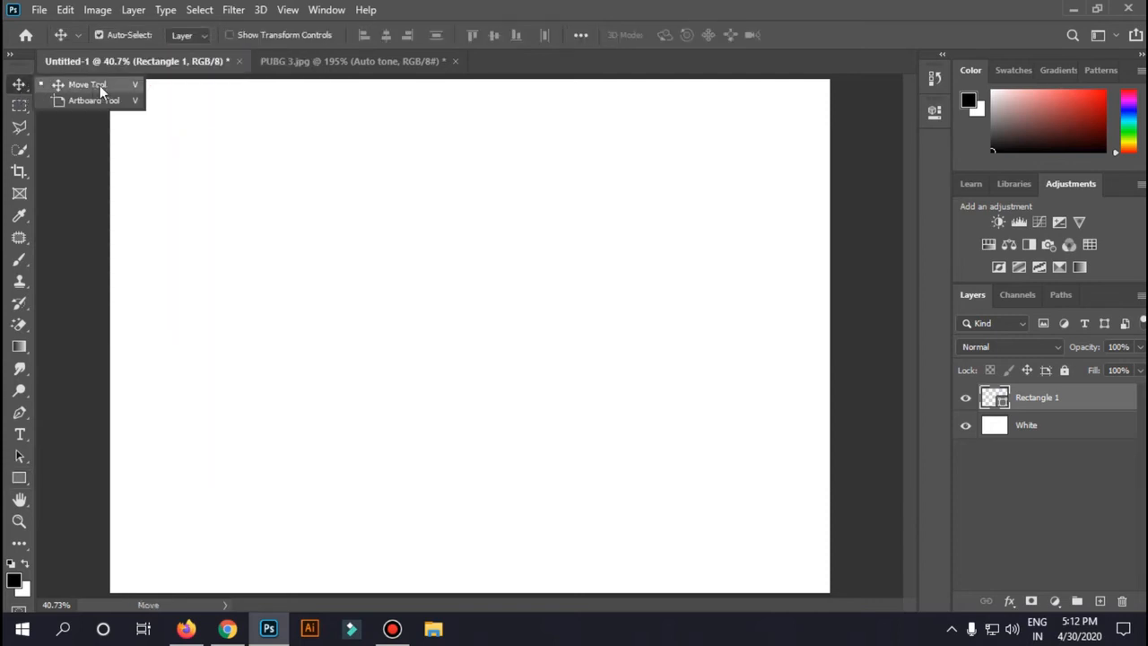
click(22, 91)
right_click(21, 92)
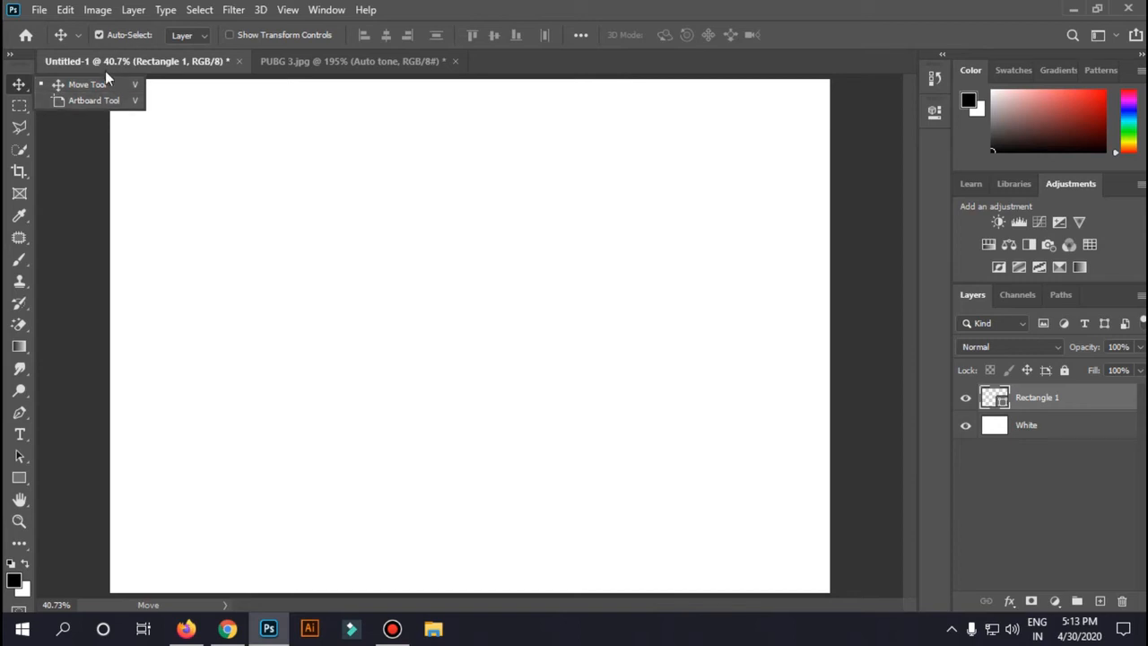
click(601, 4)
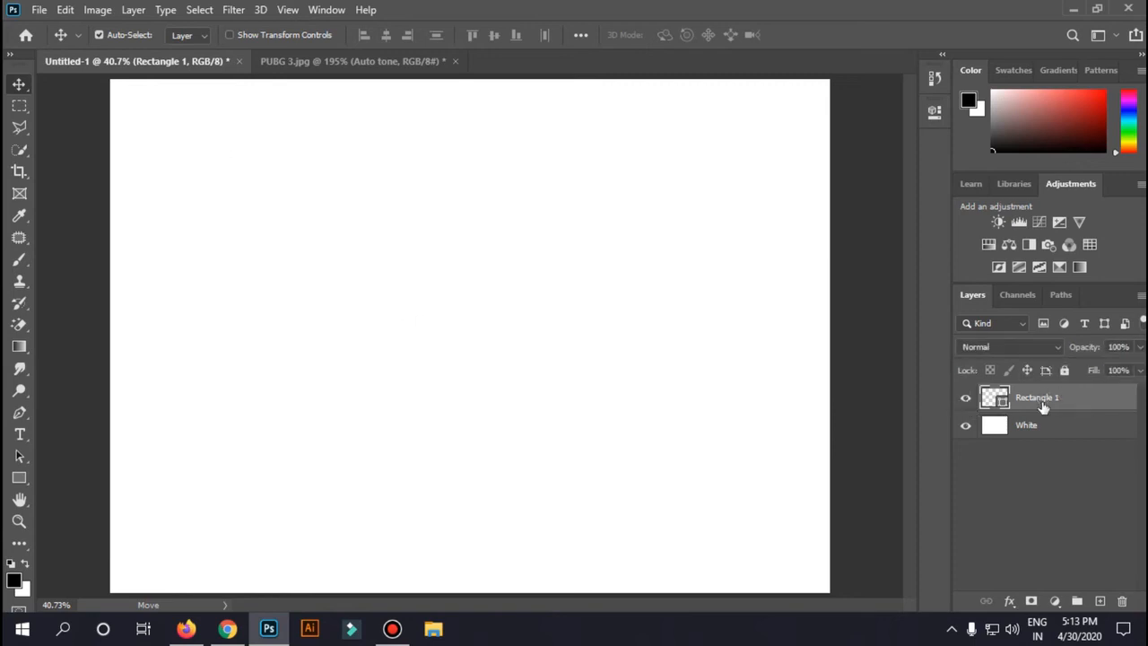
double_click(994, 397)
click(1002, 151)
click(97, 10)
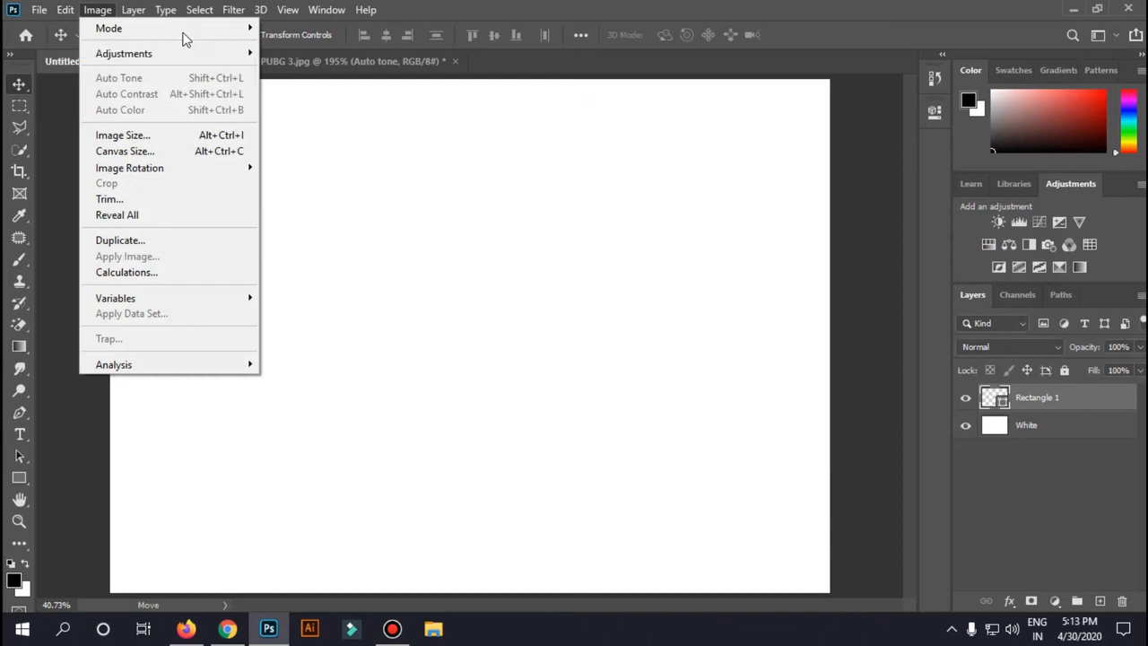
Fill the rectangle with the recently used bright blue and move it down and to the right, nearer the canvas center
click(19, 477)
click(19, 477)
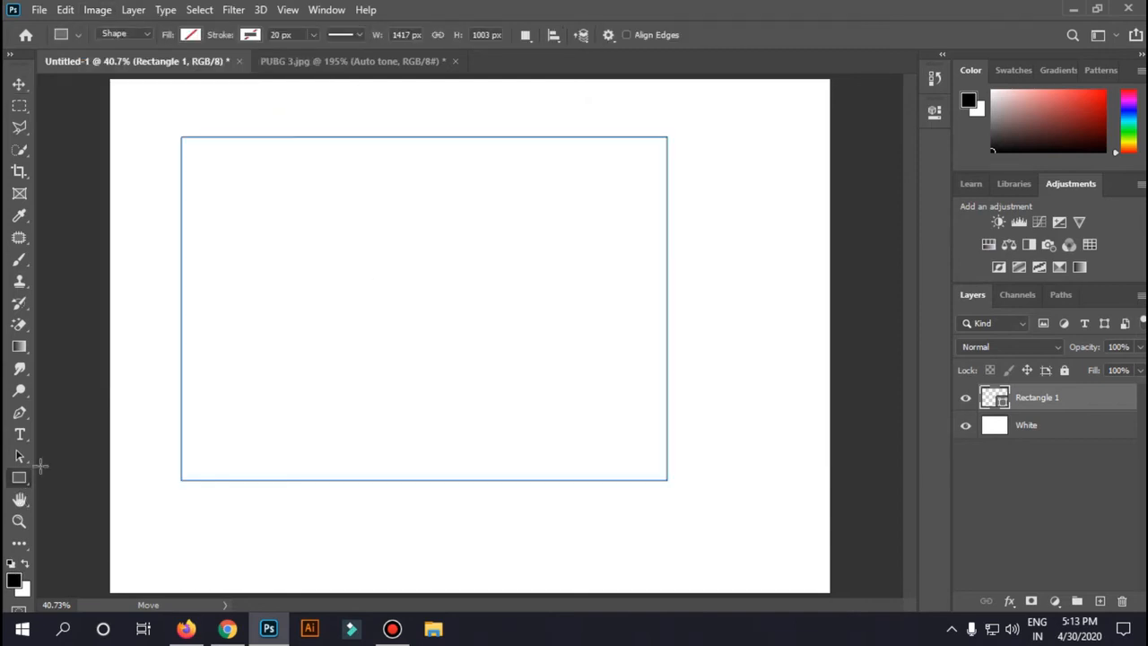
click(189, 36)
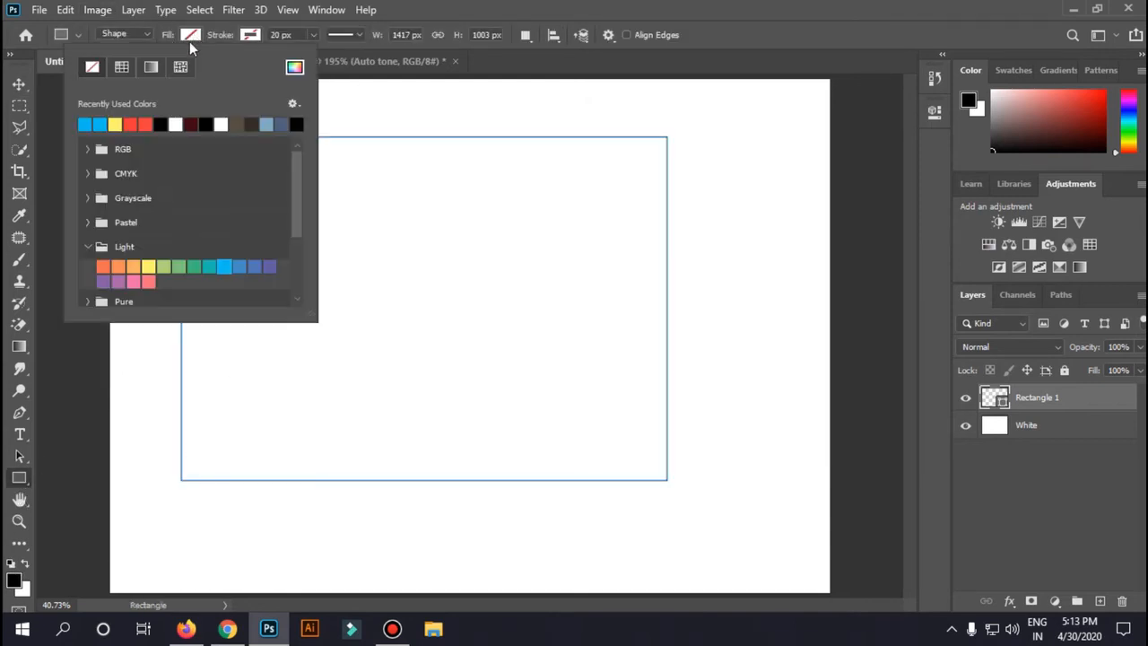
click(92, 126)
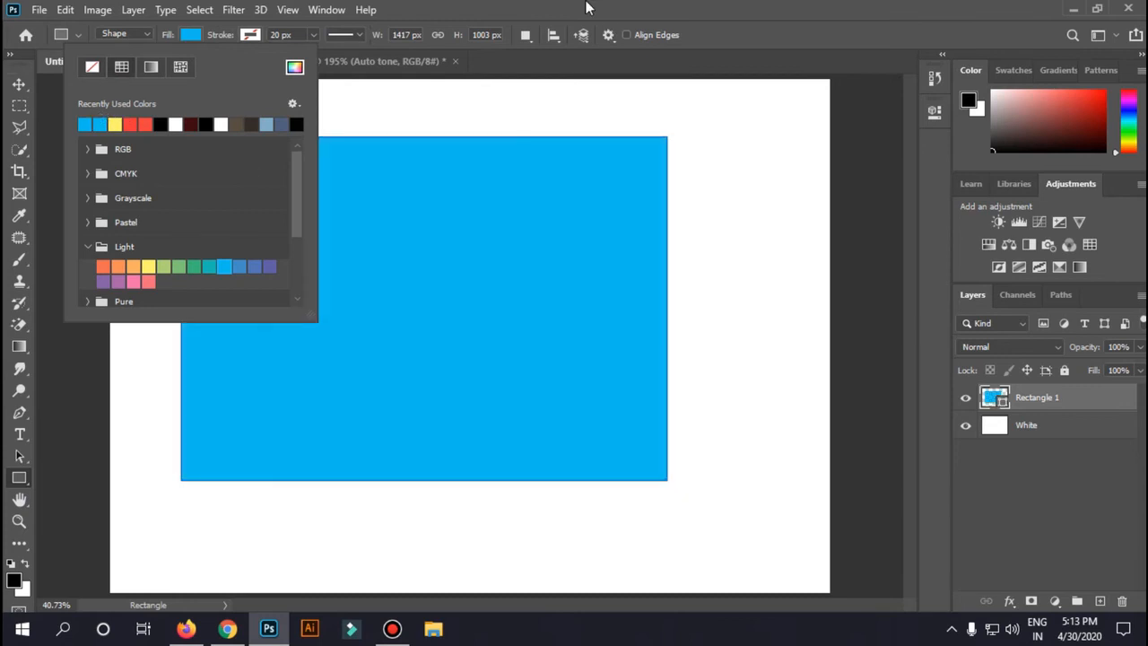
click(184, 167)
click(19, 83)
drag(436, 259, 476, 289)
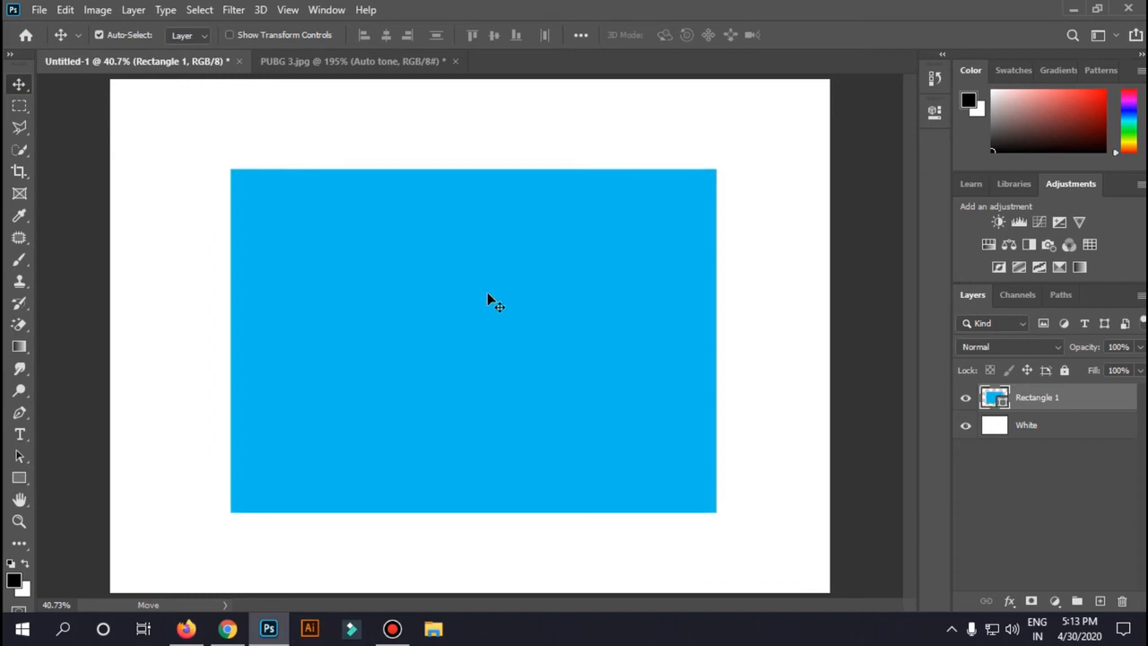
Free-transform the rectangle with and without the locked aspect ratio, ending at about 98.56% width and 95.48% height, and commit it
key(ctrl+t)
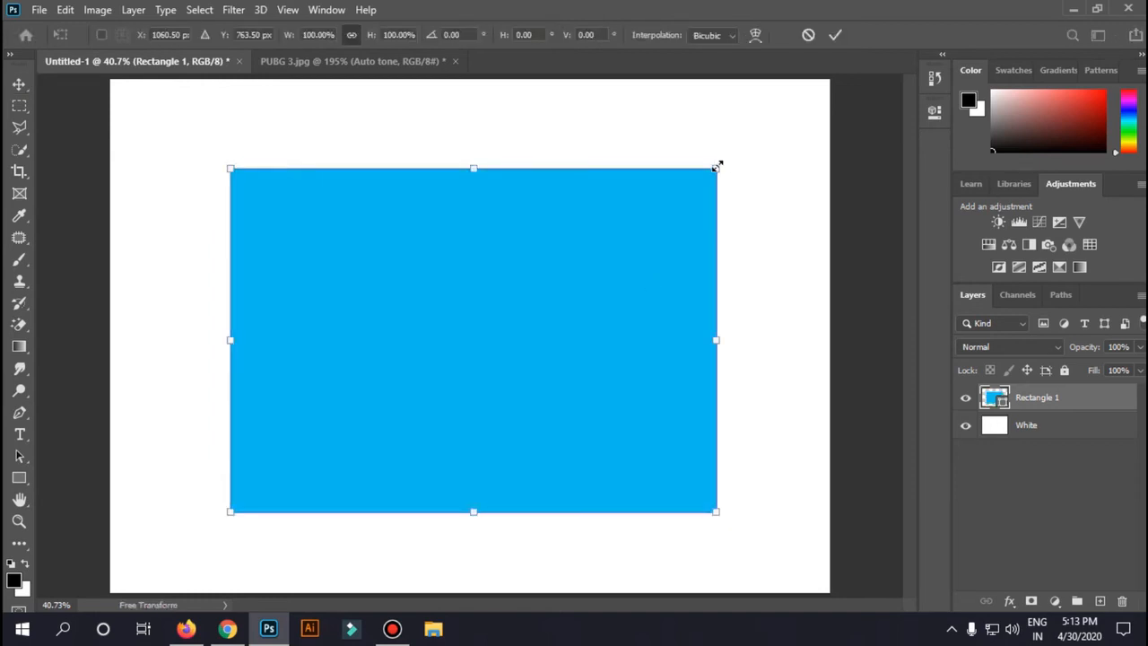
drag(589, 257, 695, 184)
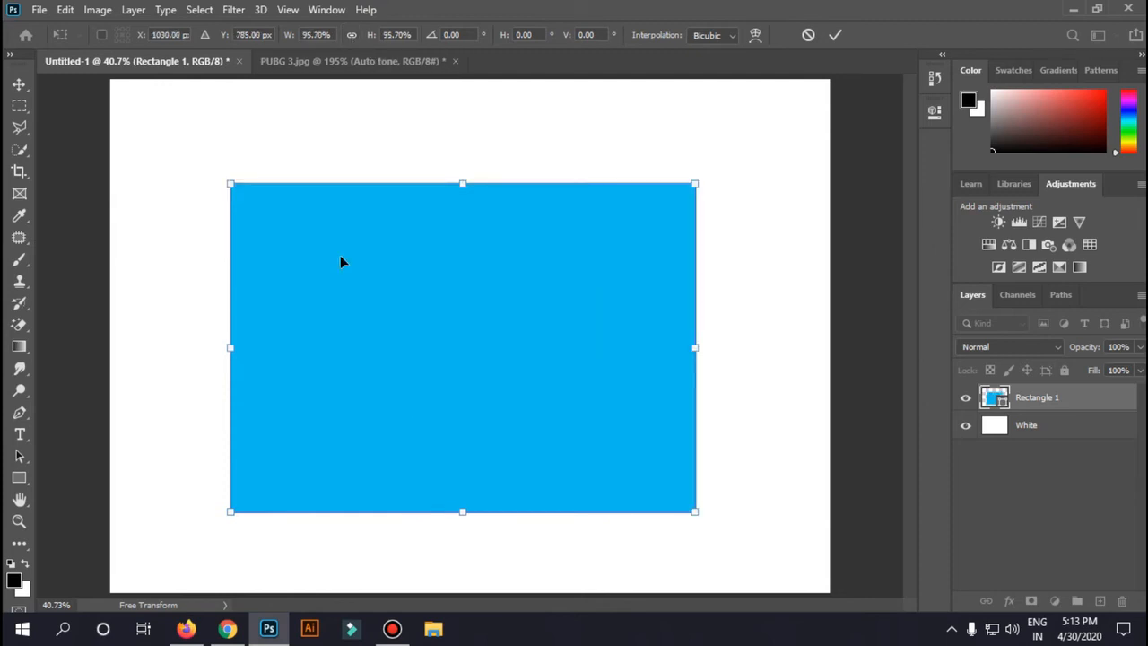
drag(696, 185, 463, 179)
drag(636, 181, 734, 191)
click(351, 35)
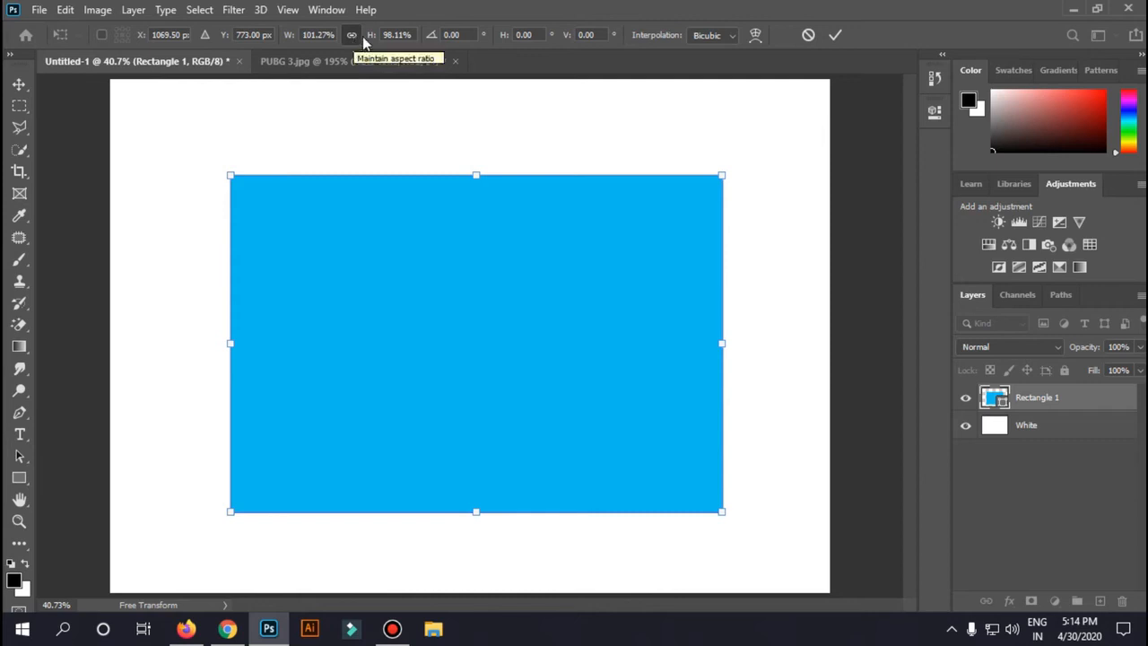
drag(721, 175, 745, 236)
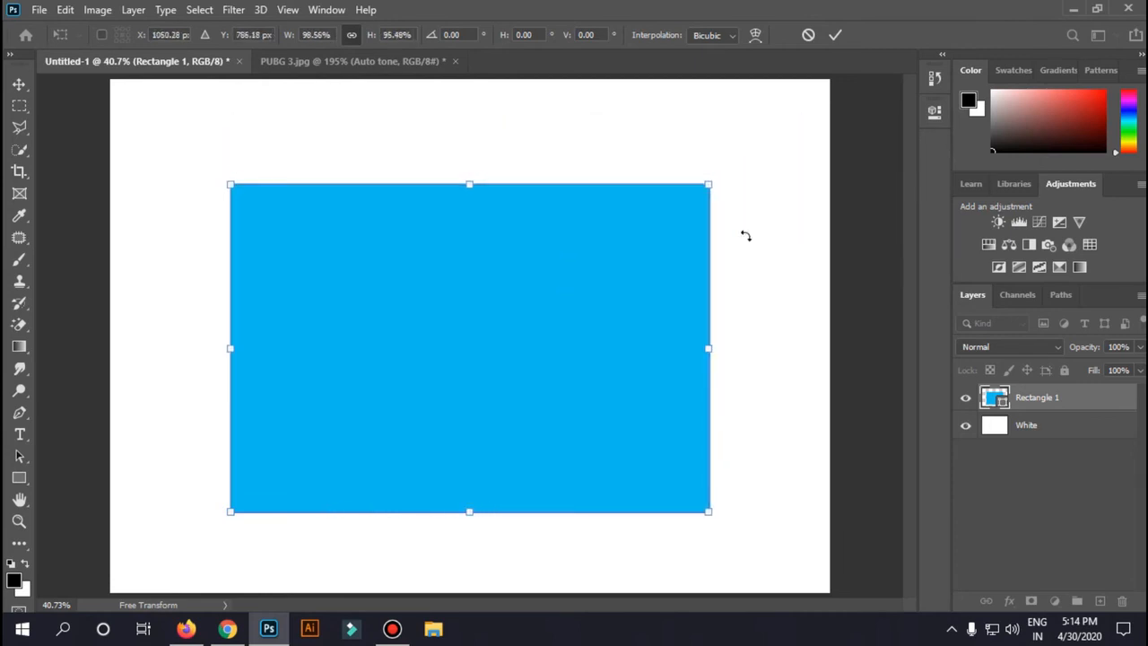
click(836, 36)
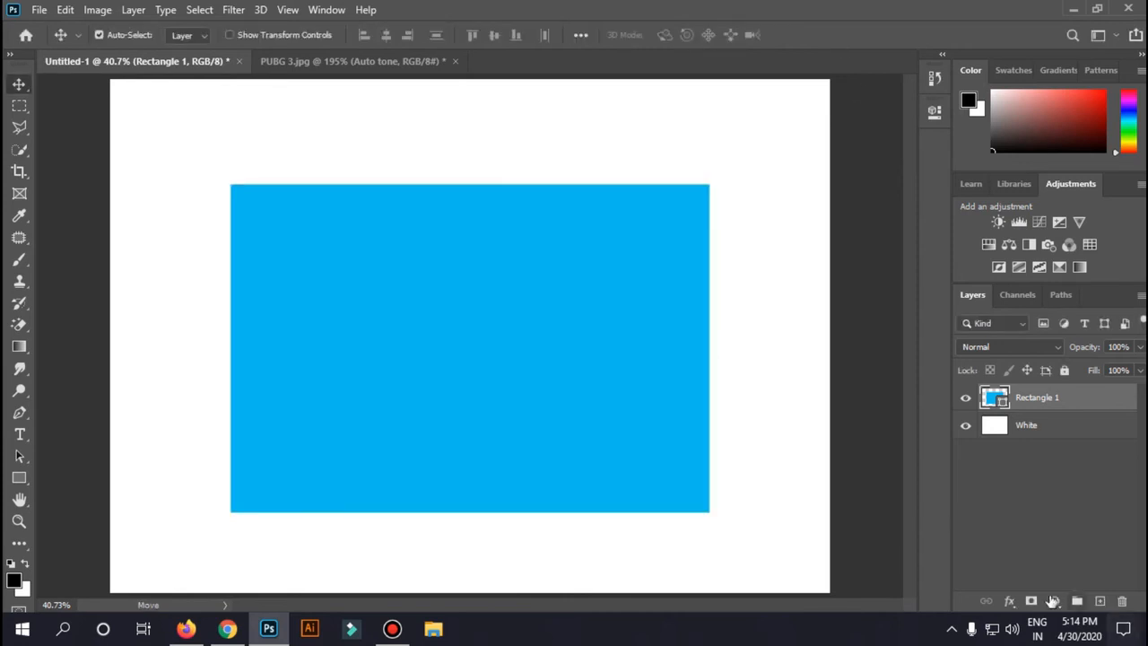
Open the Blending Options of the Rectangle 1 layer, enable Outer Glow, and try out Pattern Overlay before switching it off
click(1009, 602)
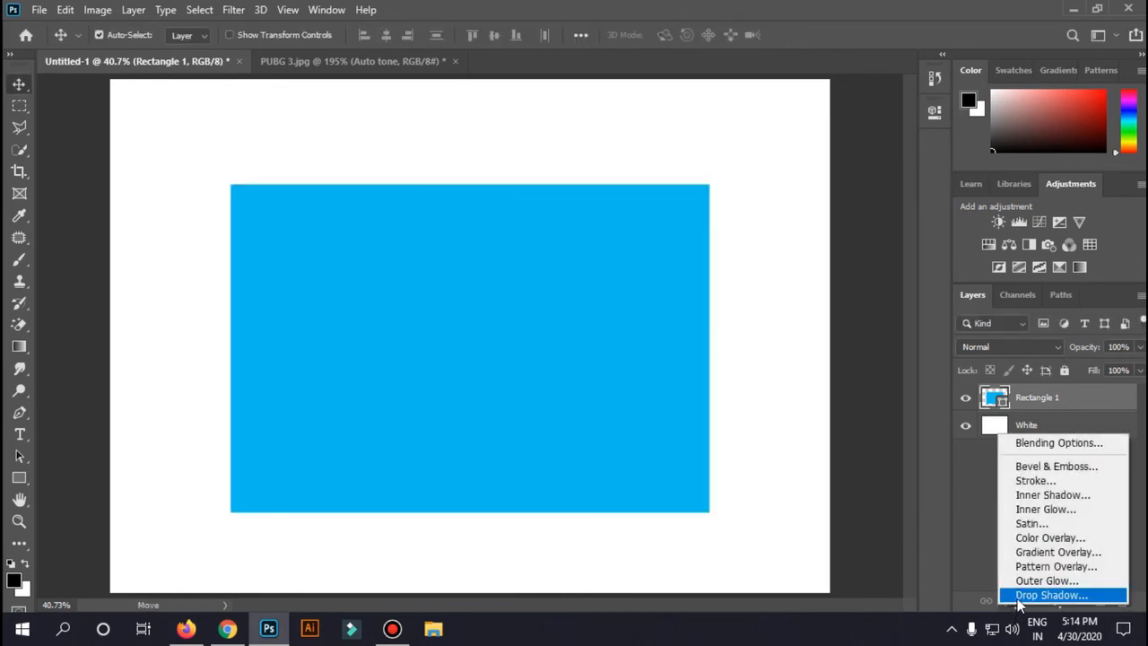
click(1109, 444)
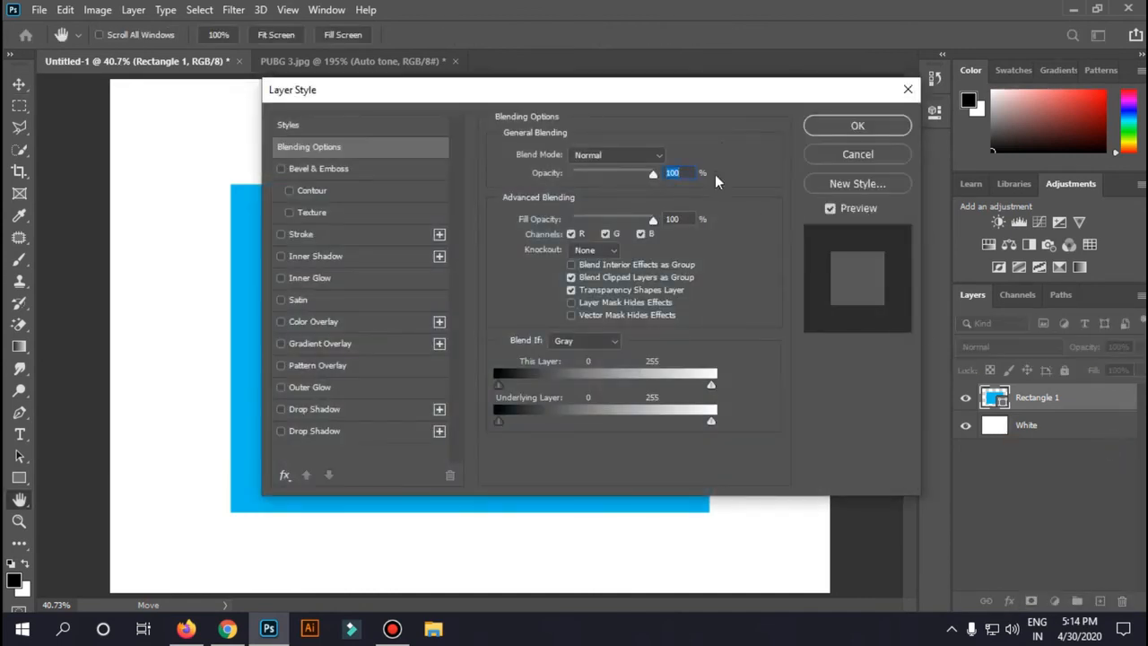
drag(742, 95, 961, 122)
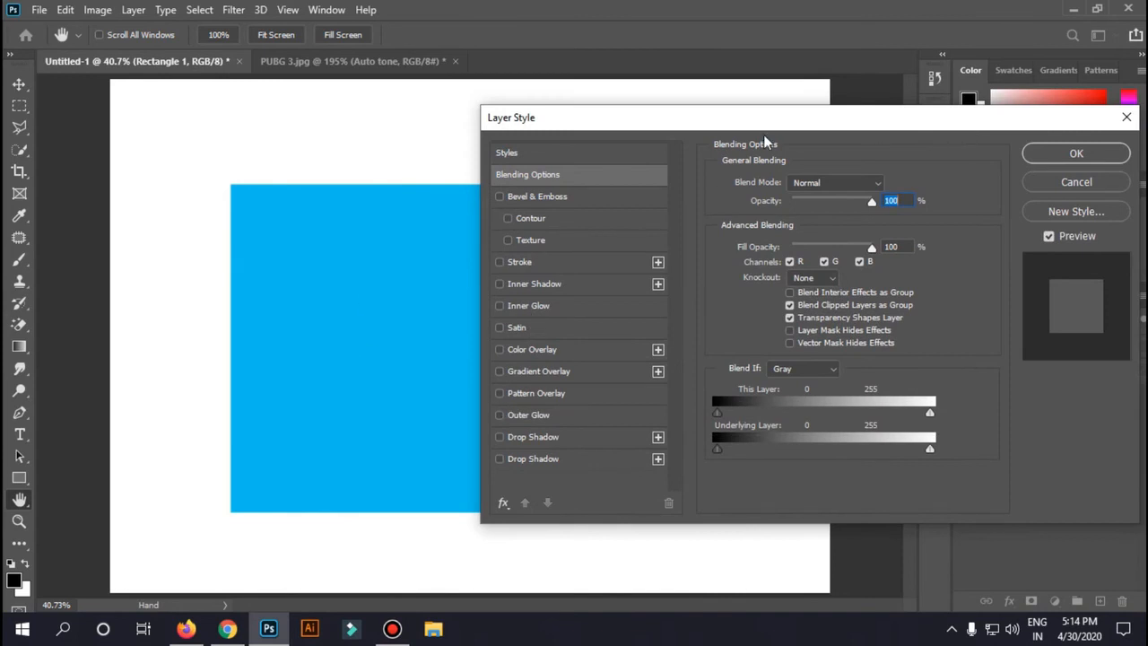
drag(804, 127, 1025, 121)
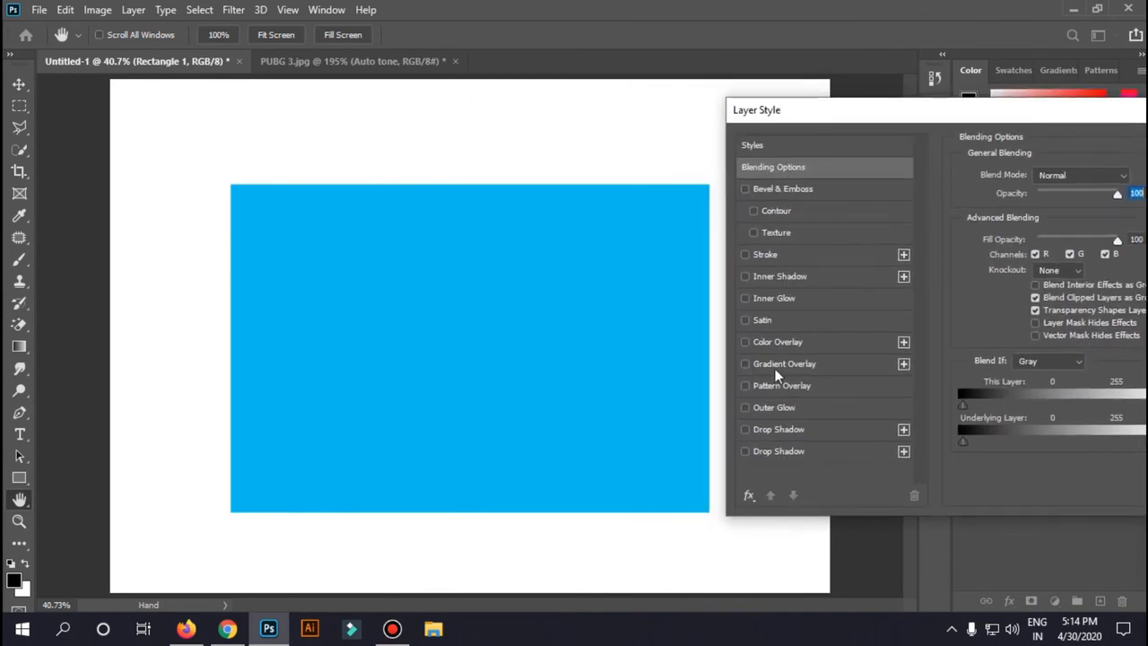
click(747, 387)
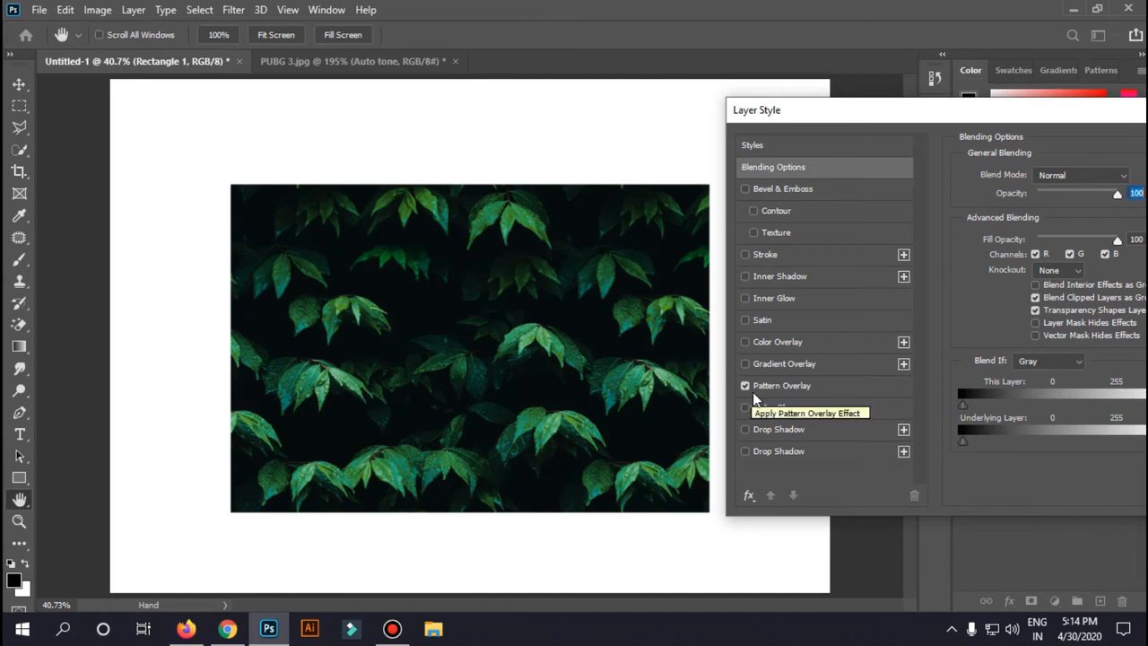
click(783, 406)
click(780, 387)
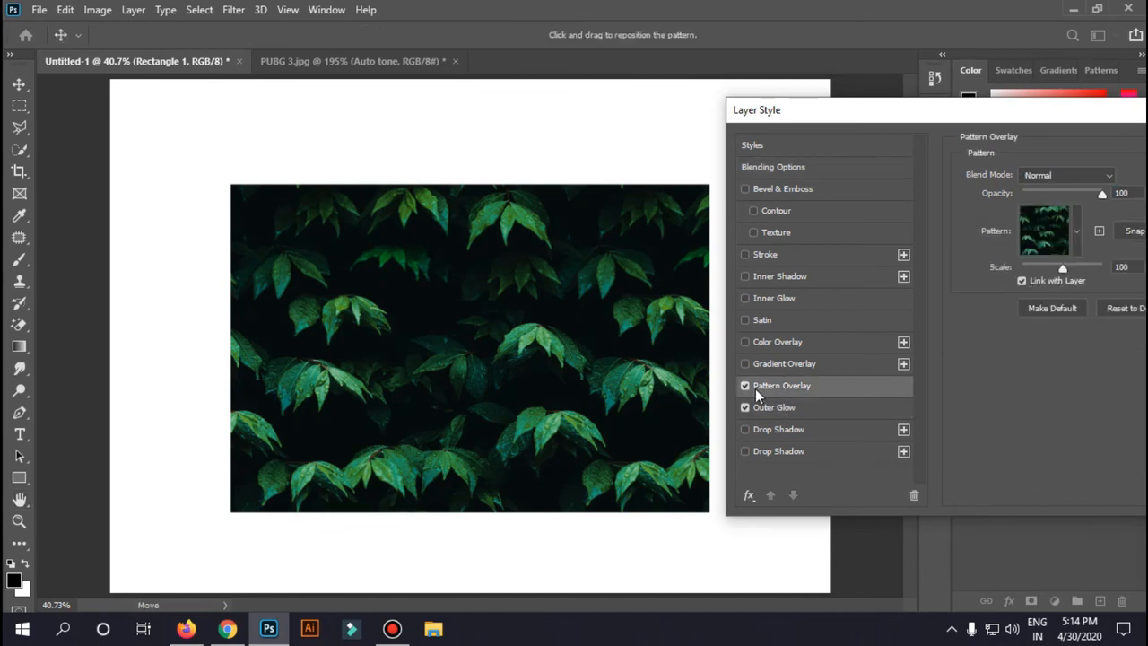
click(744, 385)
drag(1072, 120, 505, 119)
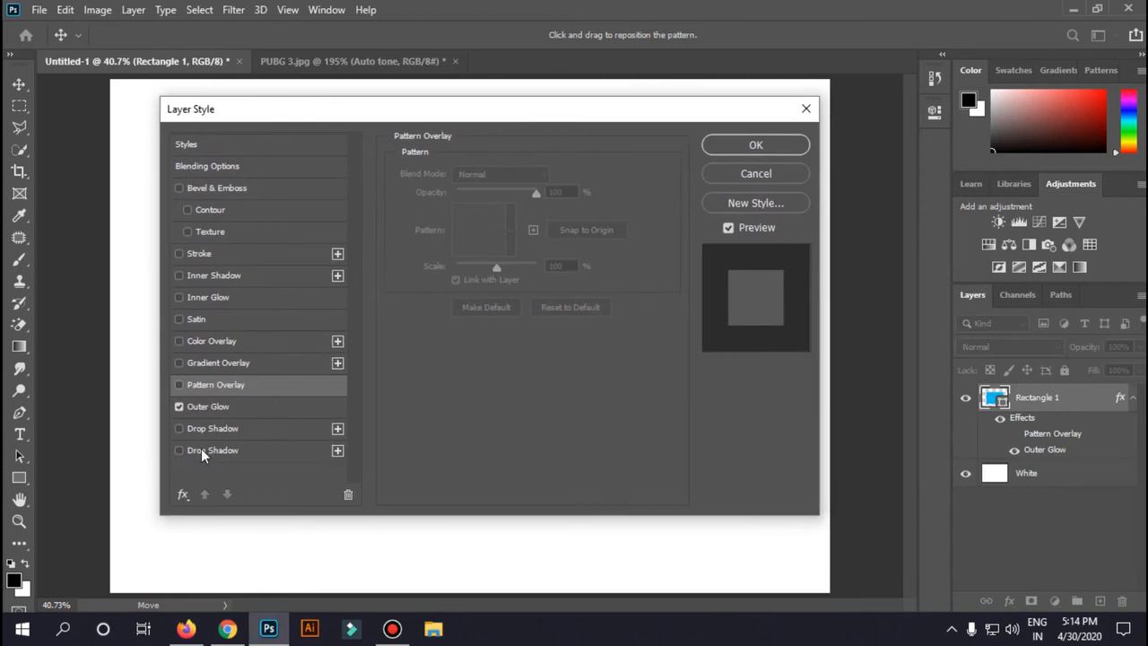
Add a drop shadow to the rectangle and set its distance to 40 px
click(208, 429)
drag(621, 113, 1131, 150)
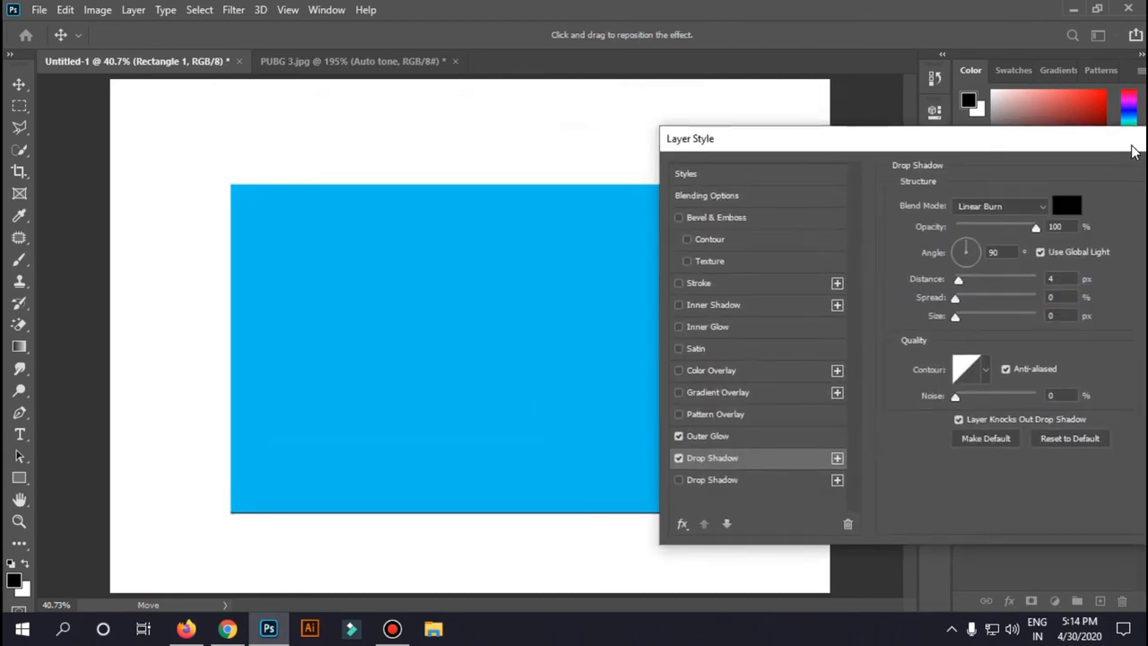
drag(1032, 146, 1109, 134)
drag(1037, 269, 1067, 268)
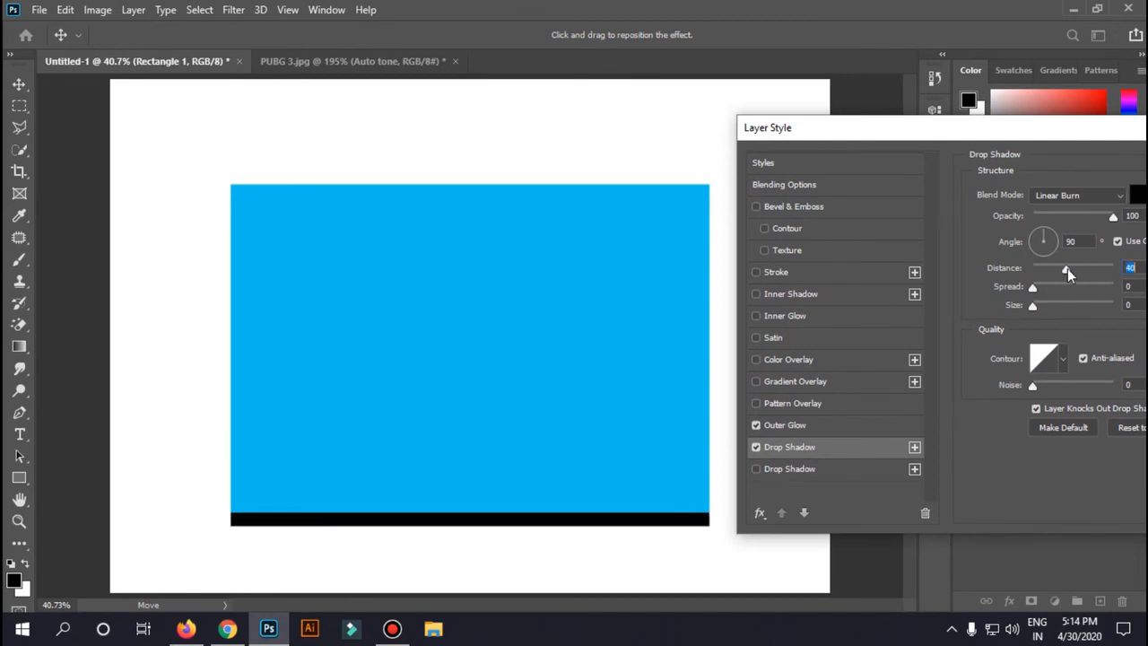
Set the drop shadow's blend mode to Normal, spread to 16%, size to 90 px and opacity to 47%
click(1090, 192)
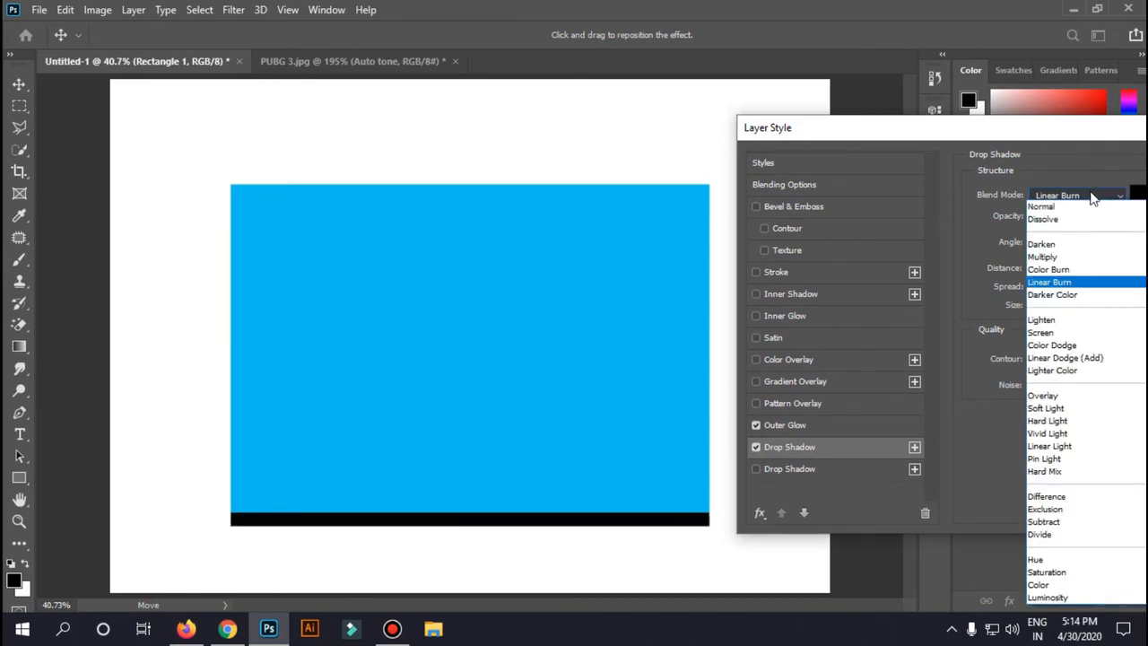
click(1087, 206)
drag(1039, 288, 1066, 302)
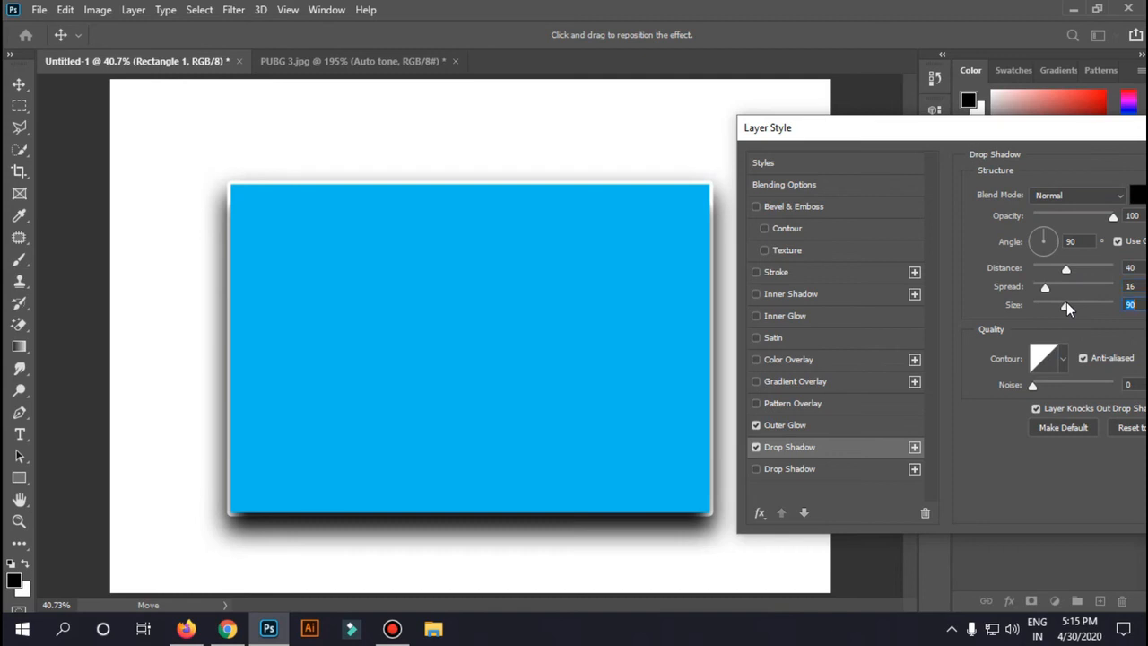
mouse_move(1074, 216)
mouse_down()
mouse_move(1040, 216)
mouse_move(1070, 217)
mouse_up()
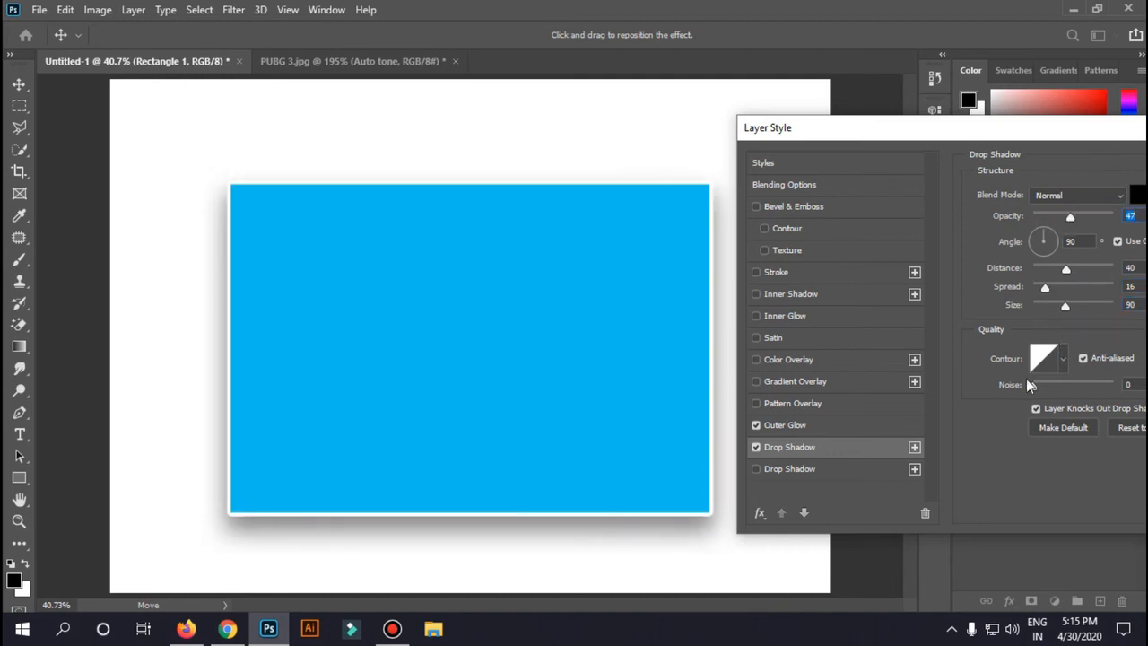
drag(1029, 389, 971, 386)
Set the drop shadow's opacity to 100% and its angle to 115°
drag(1038, 129, 800, 304)
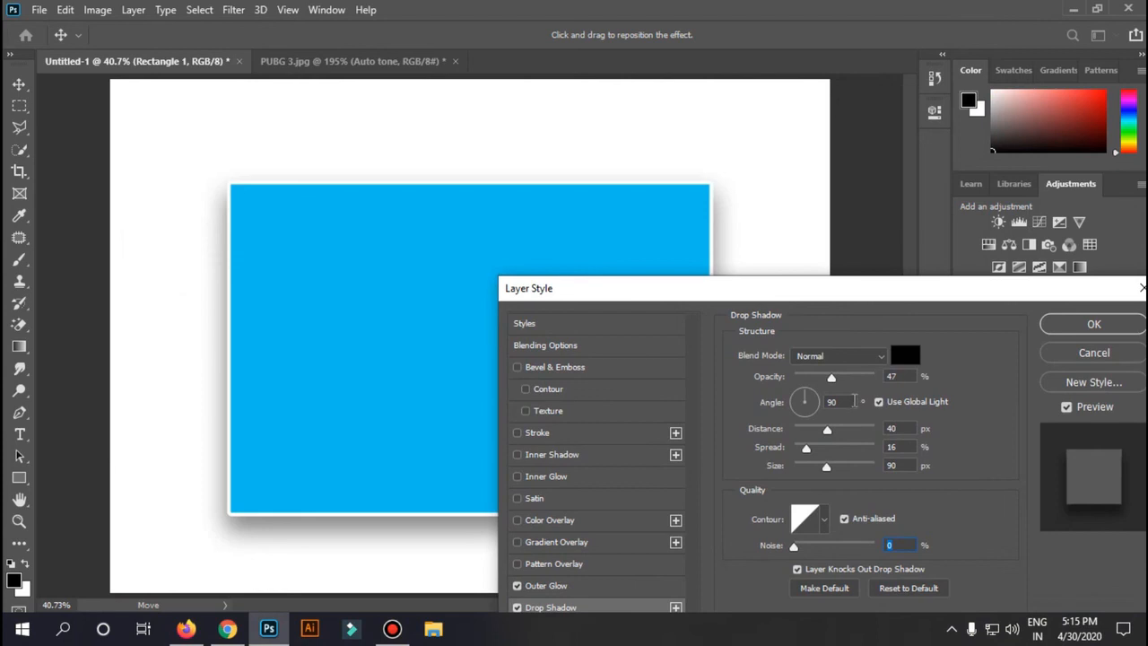
drag(807, 401, 874, 376)
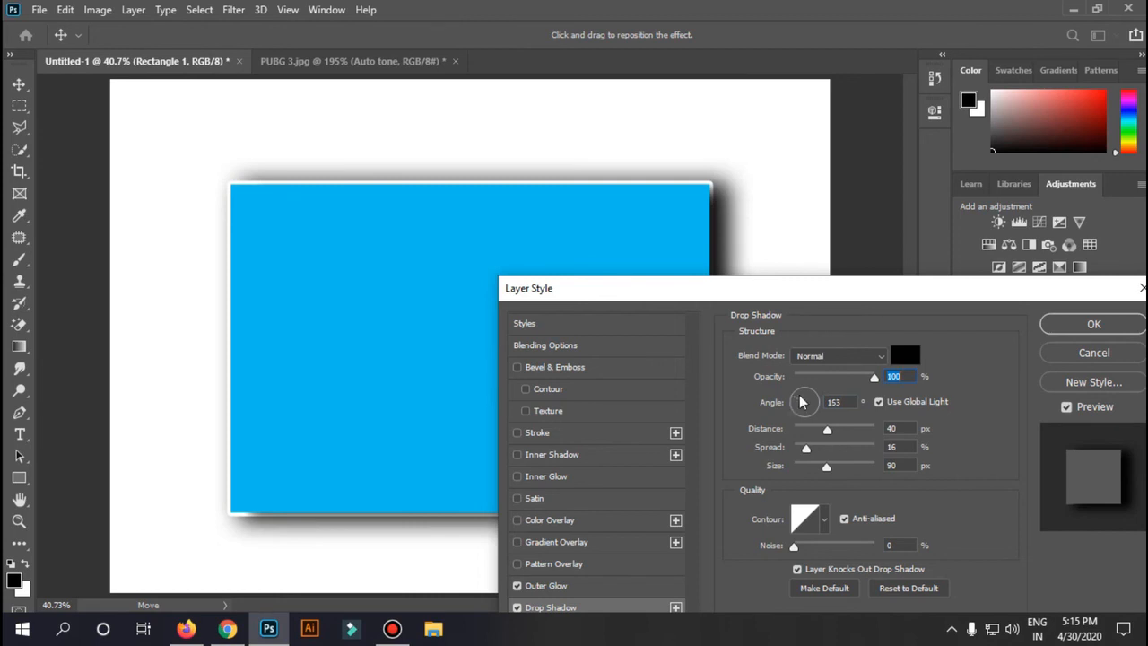
drag(802, 403, 799, 396)
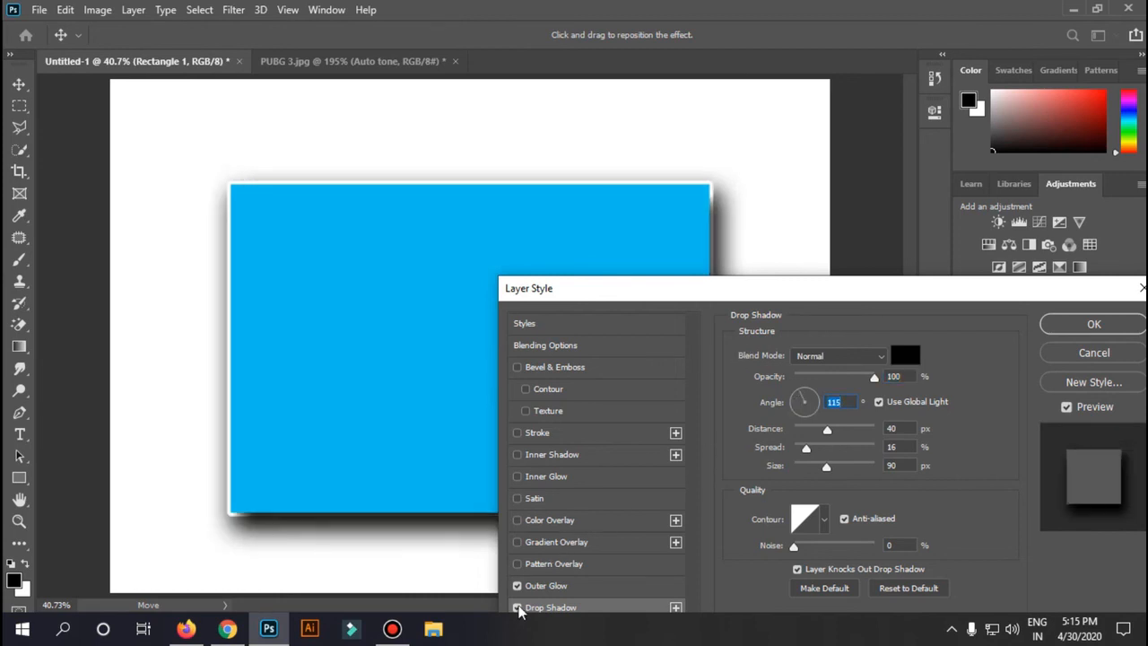
Disable Outer Glow and adjust the drop shadow to a 38° angle, minimum distance, larger spread and smaller size
click(516, 585)
drag(799, 299, 1062, 135)
drag(1066, 235, 1071, 305)
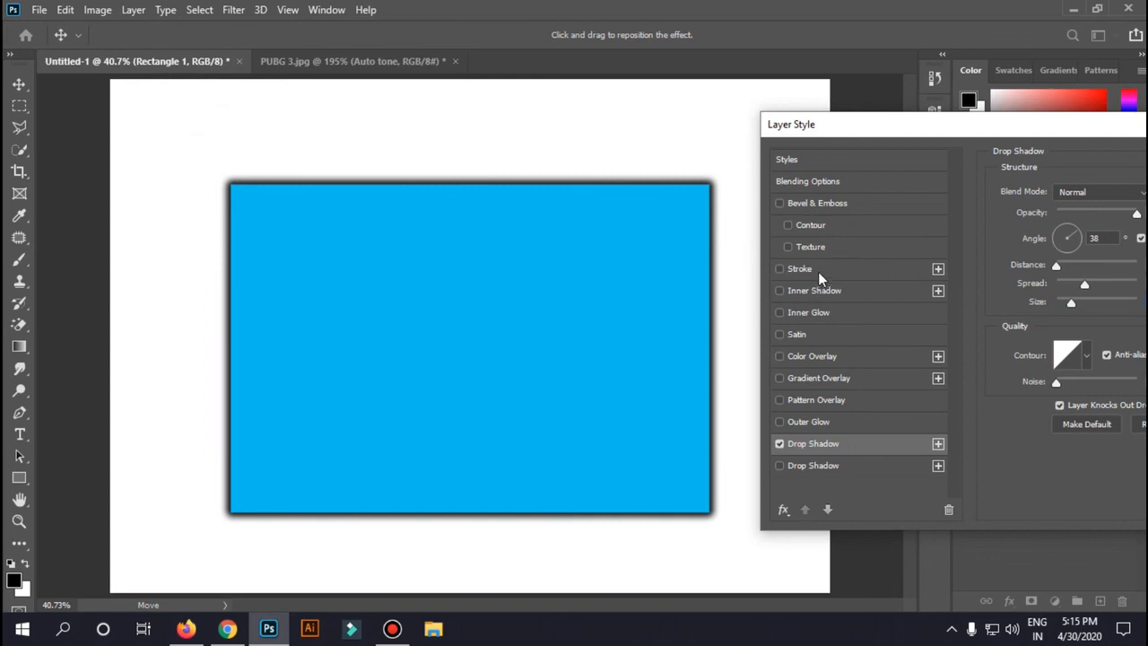
Add an outside stroke to the rectangle and set its size to 10 px
click(799, 269)
mouse_move(979, 129)
mouse_down()
mouse_move(449, 238)
mouse_move(607, 299)
mouse_move(389, 335)
mouse_move(397, 413)
mouse_move(1031, 45)
mouse_move(923, 112)
mouse_up()
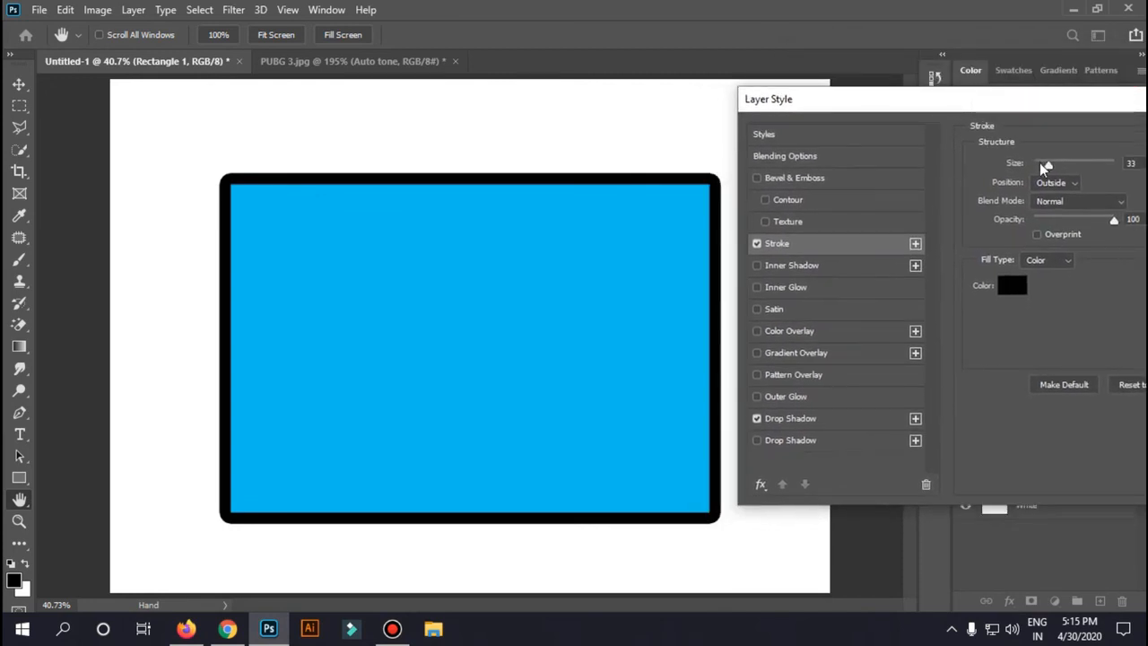
mouse_move(1048, 165)
mouse_down()
mouse_move(1112, 172)
mouse_move(1046, 173)
mouse_up()
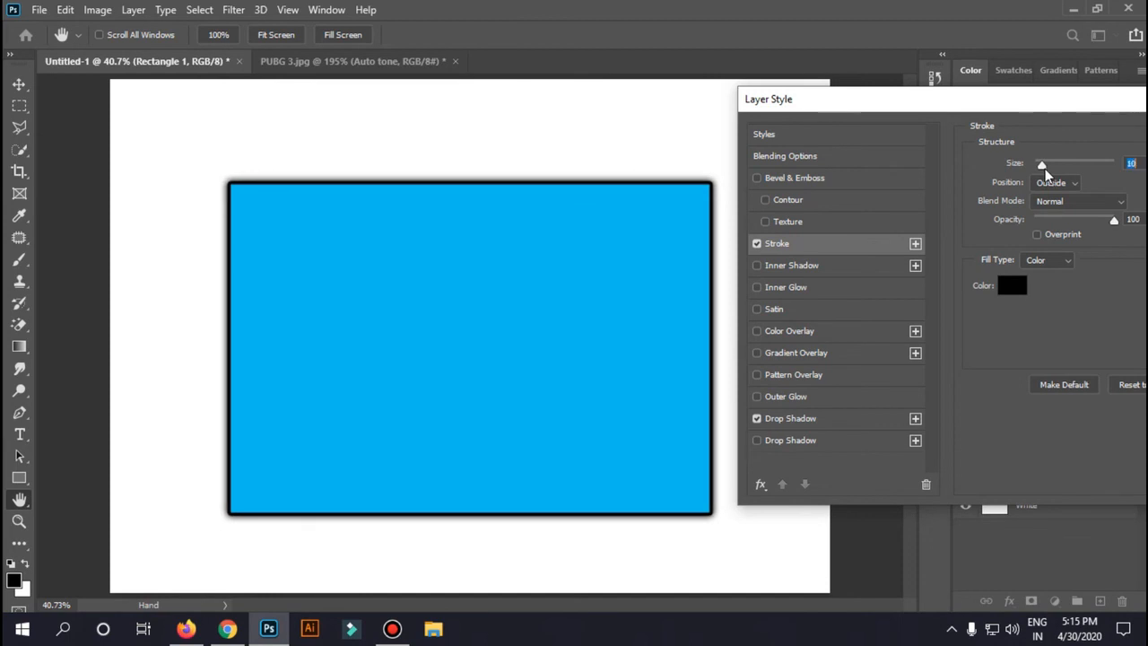
Keep the stroke's fill type as Color, change its color to green 34e39f and make the stroke slightly thicker
drag(1090, 98, 780, 76)
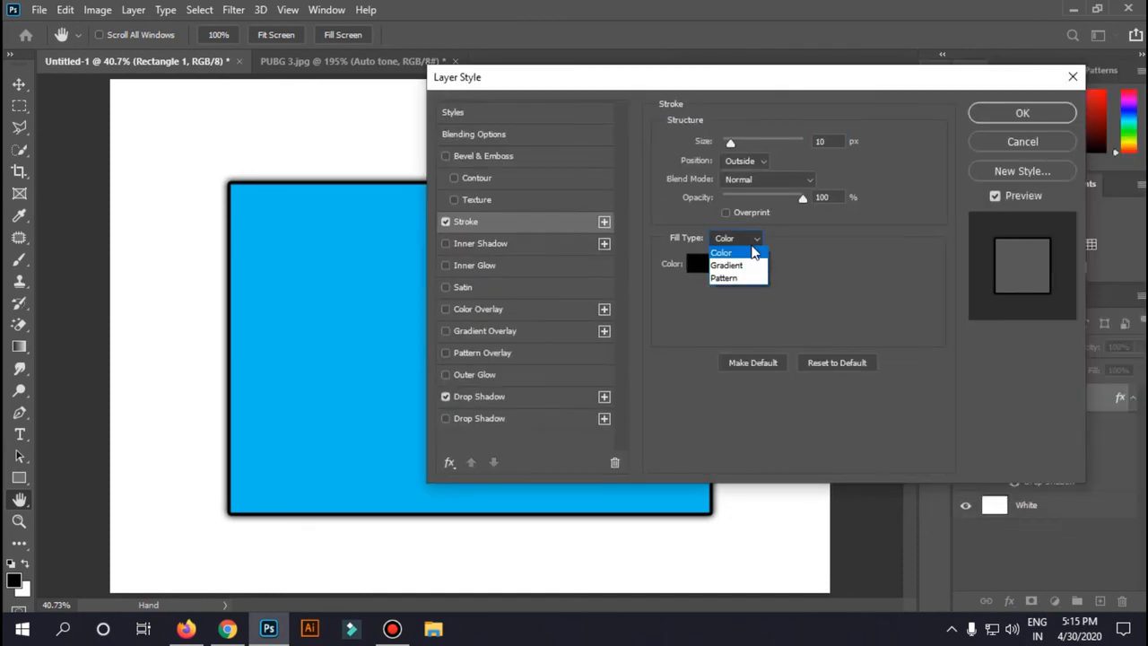
click(755, 239)
click(708, 262)
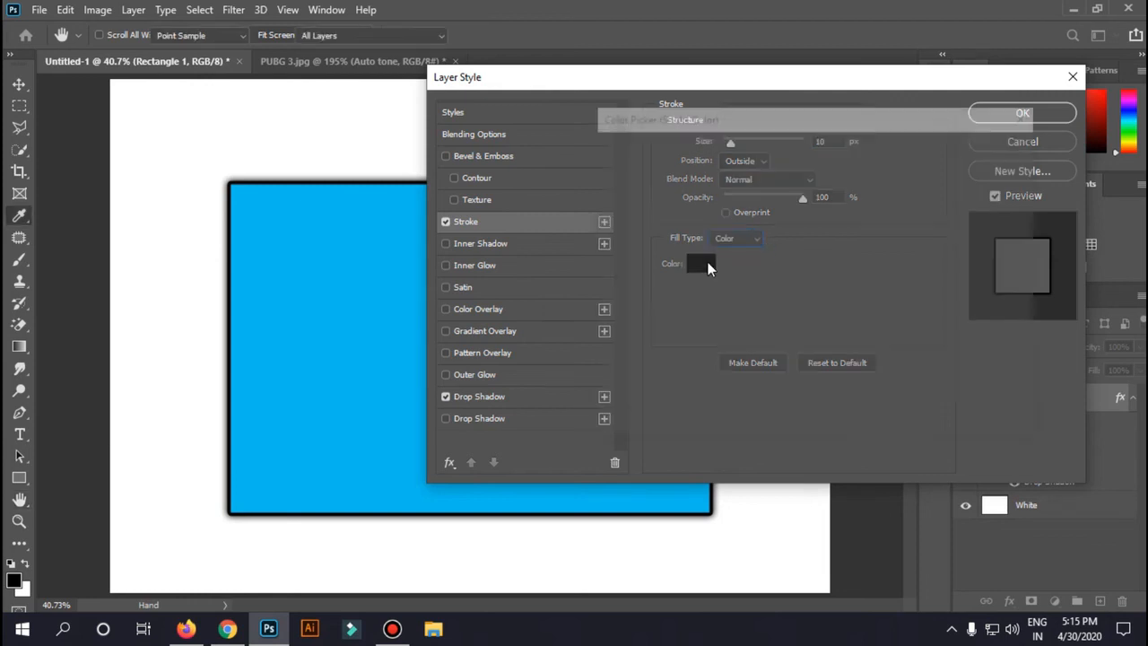
drag(751, 183, 766, 179)
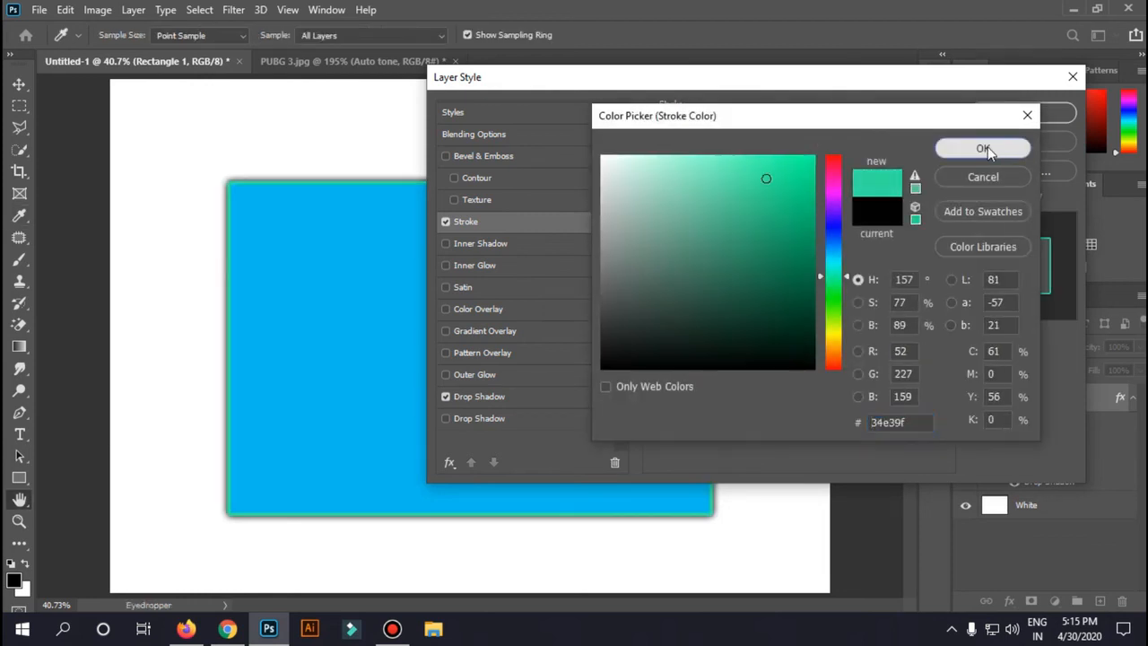
click(987, 148)
mouse_move(732, 144)
mouse_down()
mouse_move(753, 145)
mouse_move(734, 144)
mouse_up()
Enable the Pattern Overlay, Color Overlay and Gradient Overlay effects on the rectangle
click(505, 353)
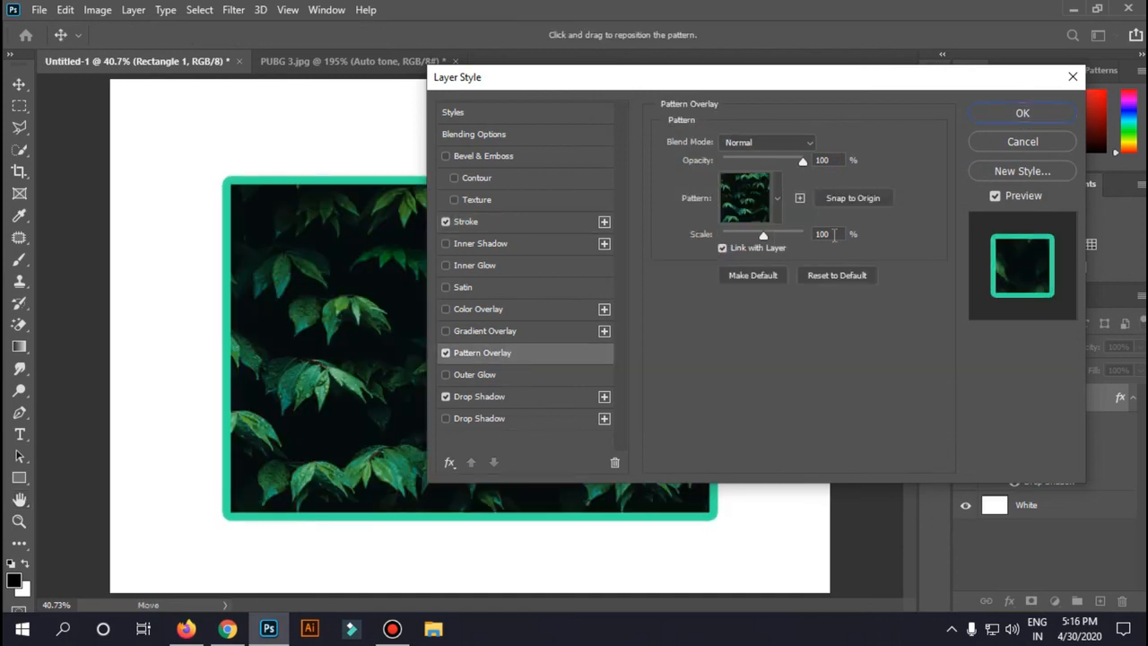
click(504, 310)
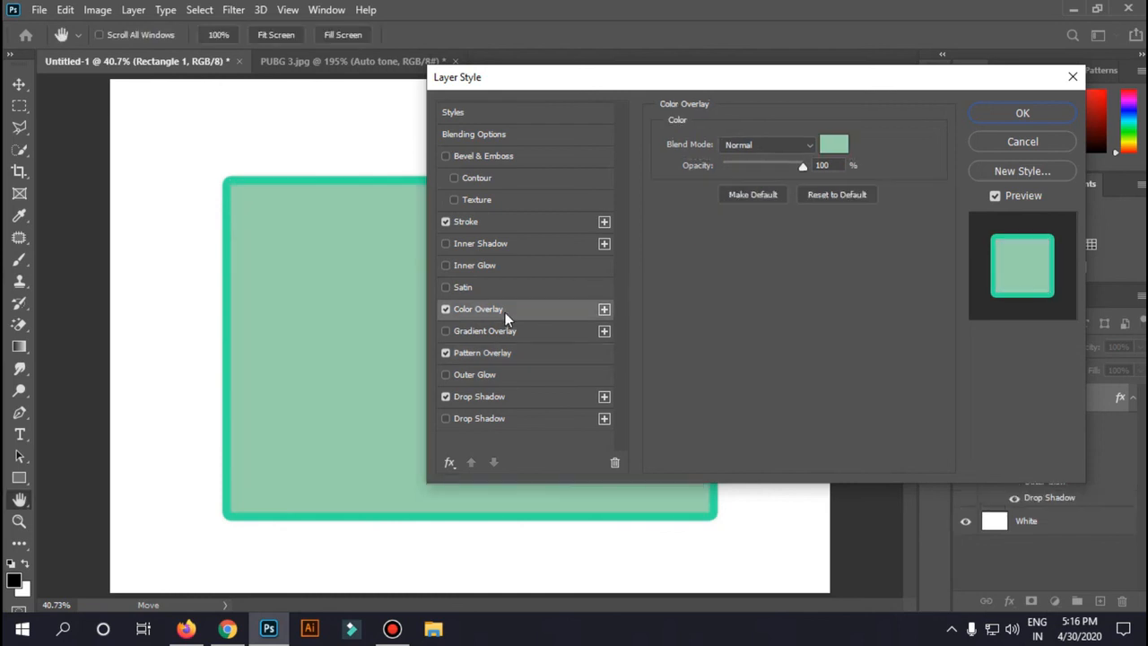
click(510, 331)
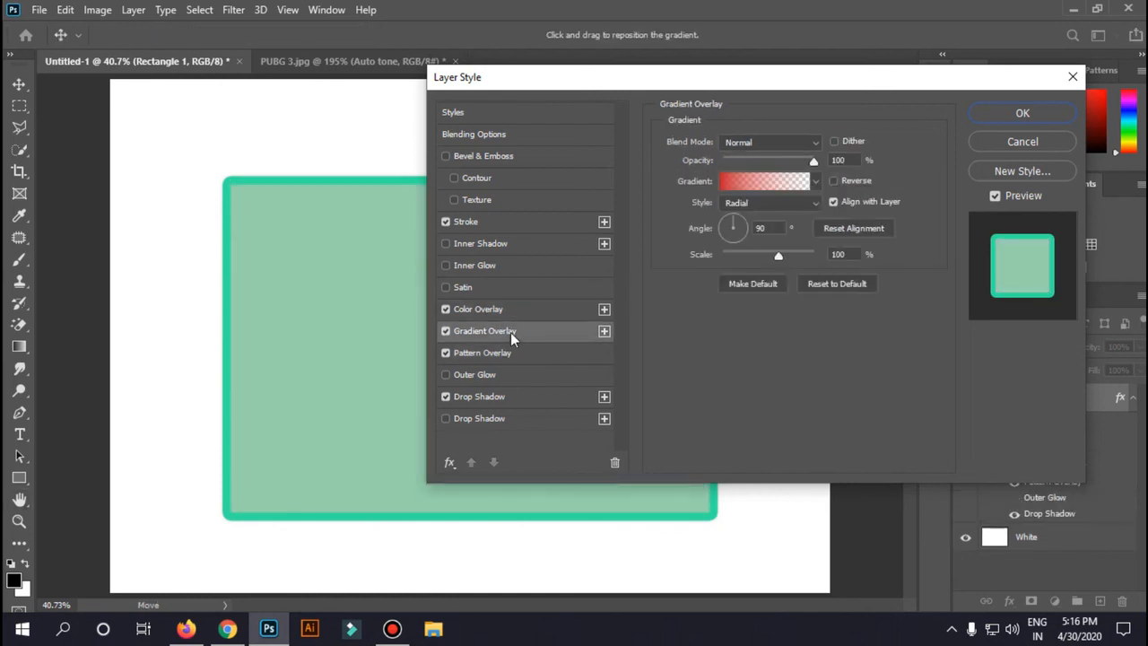
Set the overlay gradient to the Blue_03 preset from the Blues group and apply the layer style
click(769, 181)
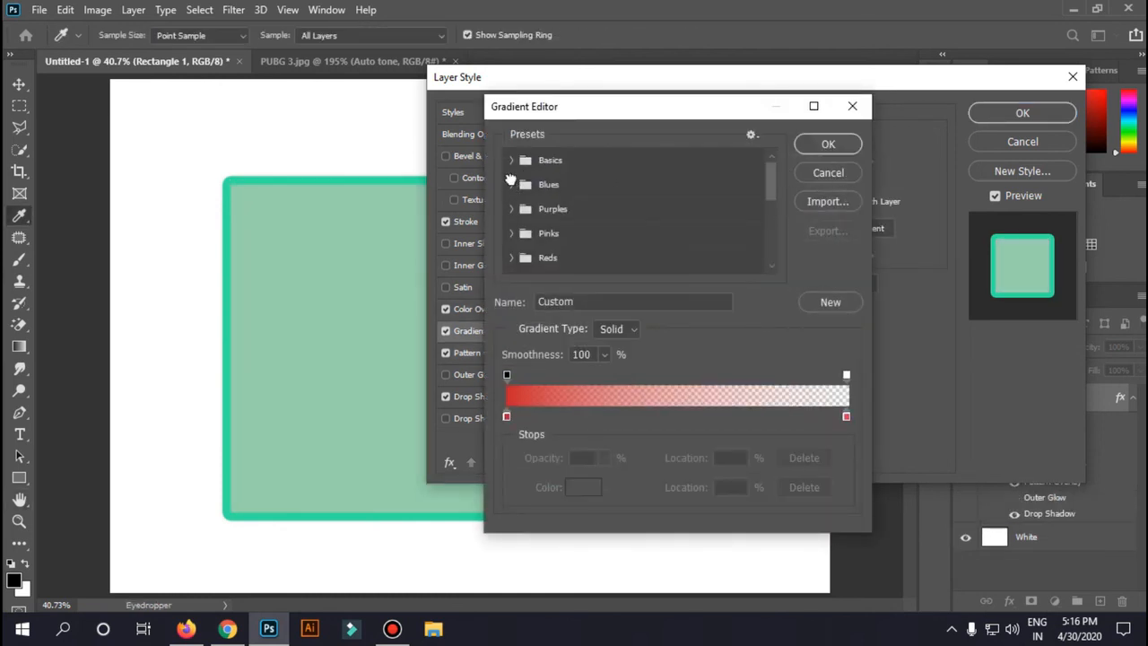
click(510, 183)
click(562, 210)
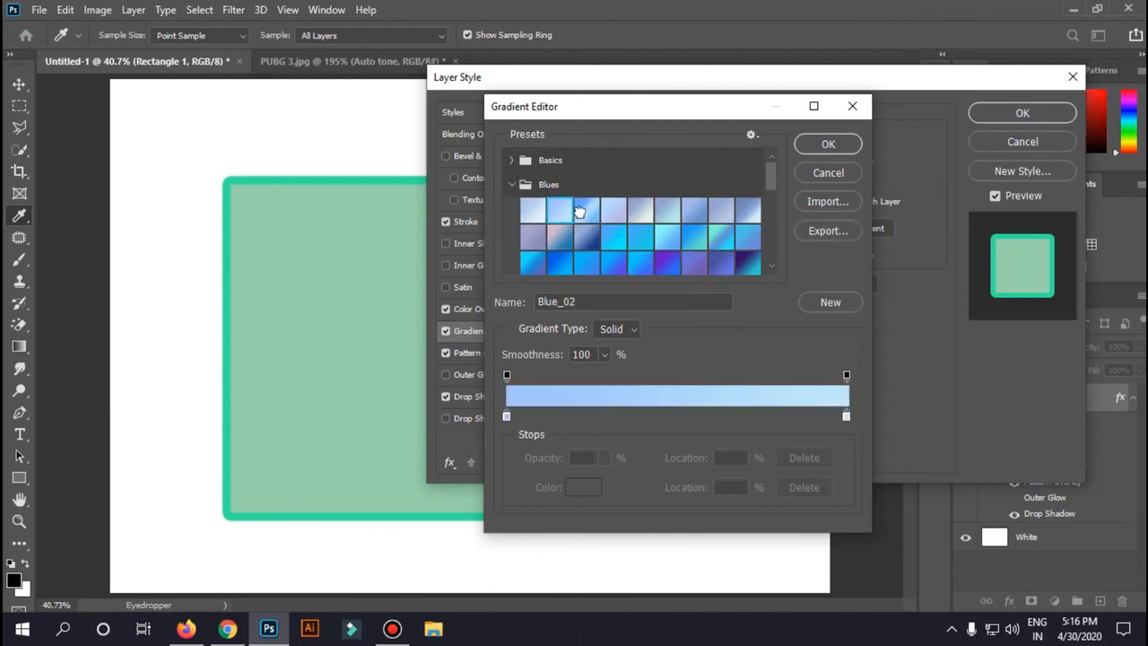
click(585, 211)
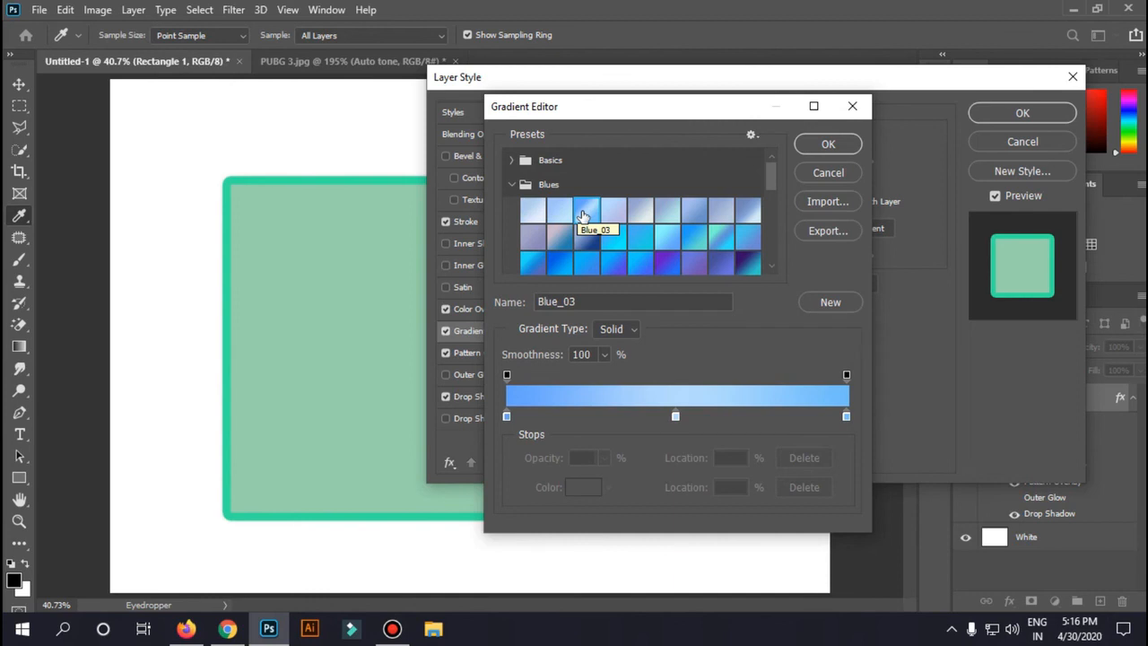
click(827, 144)
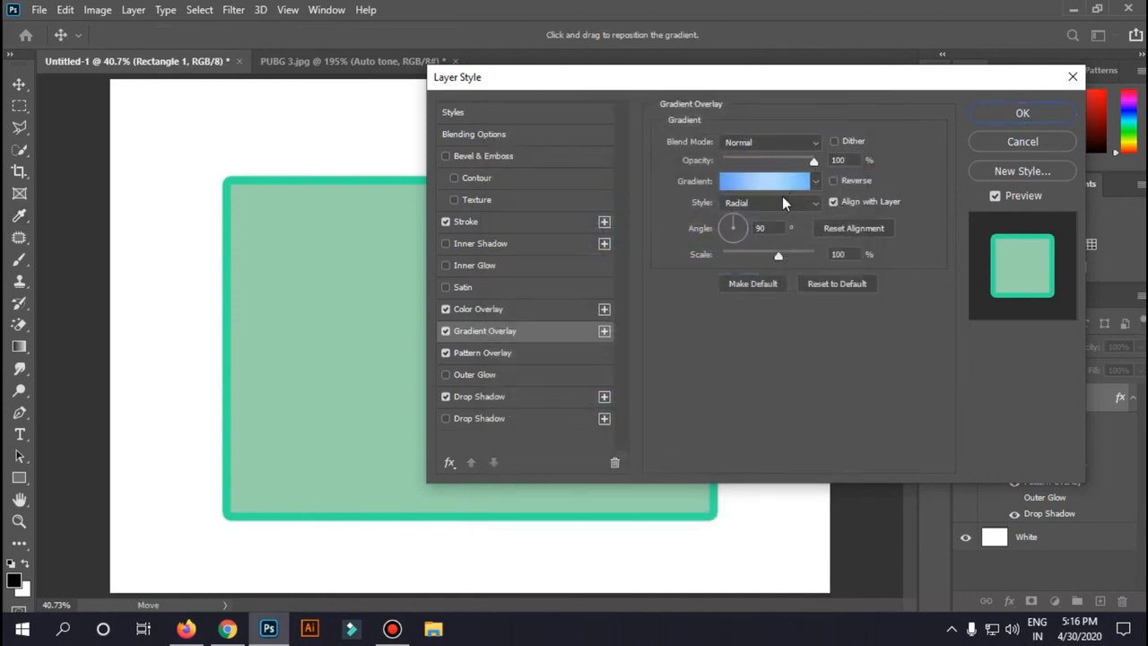
click(1024, 114)
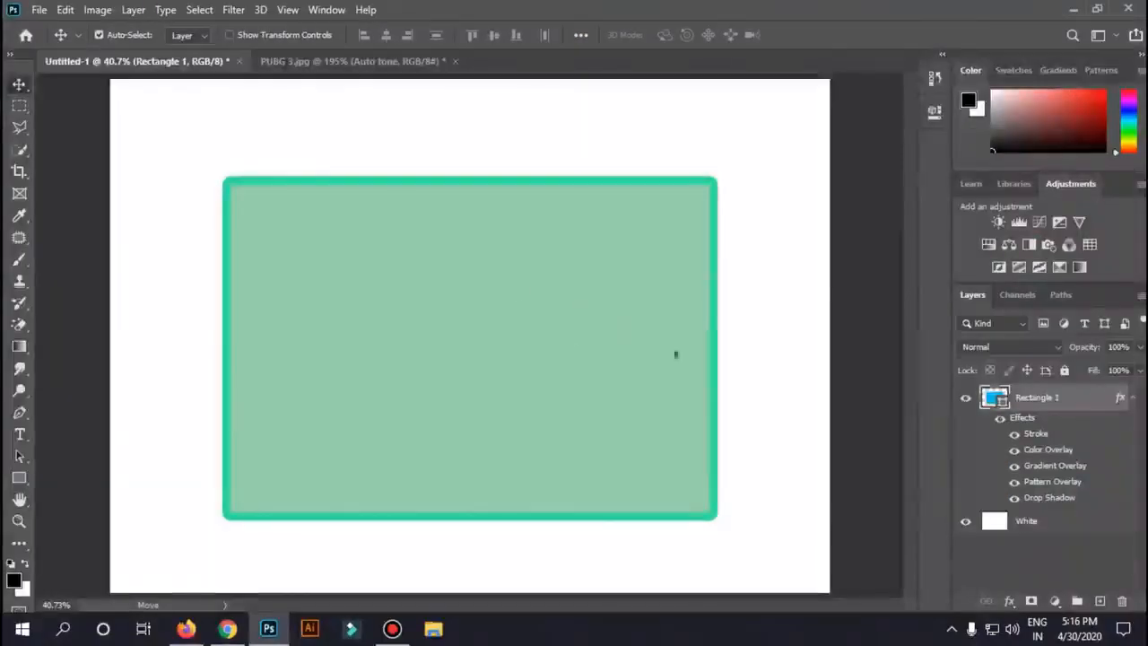
Move the White background layer, undo the move, and lock all of that layer's properties
drag(269, 173, 547, 410)
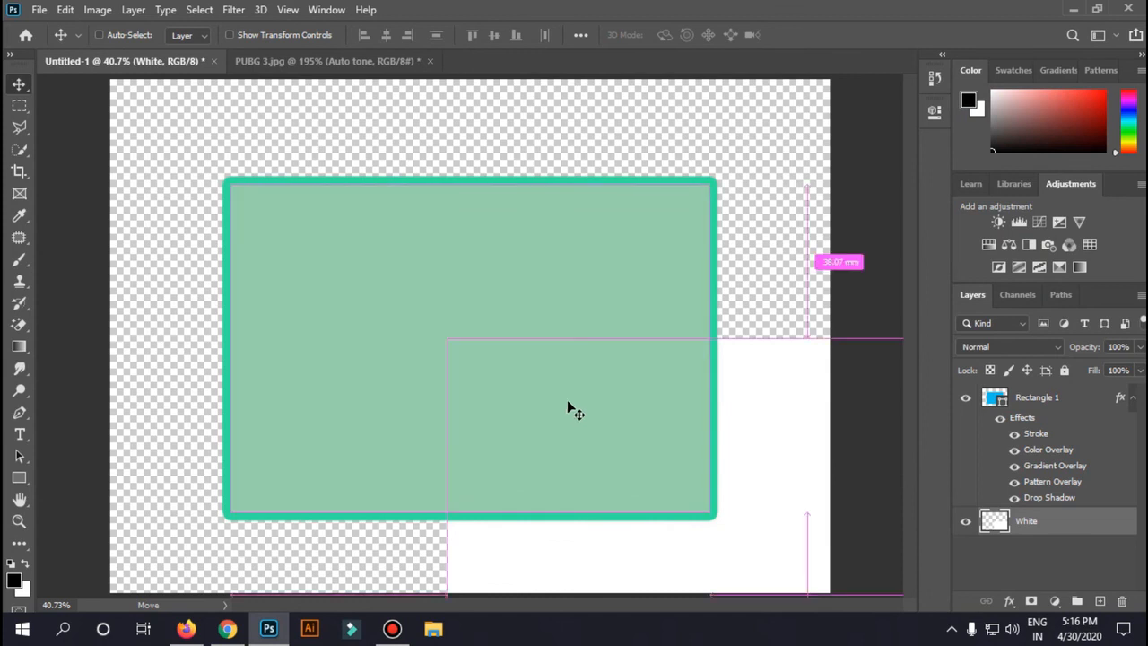
key(ctrl+z)
click(1064, 369)
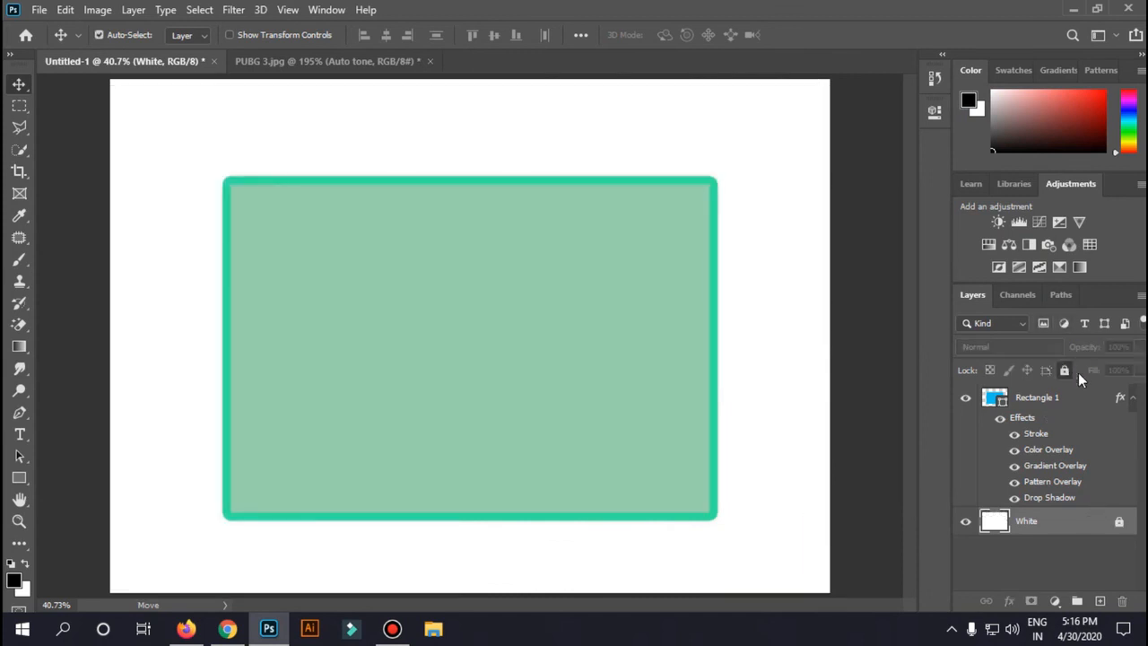
Collapse the Rectangle 1 layer's effects list, toggle the layer's visibility off and on, and select the layer
click(1135, 398)
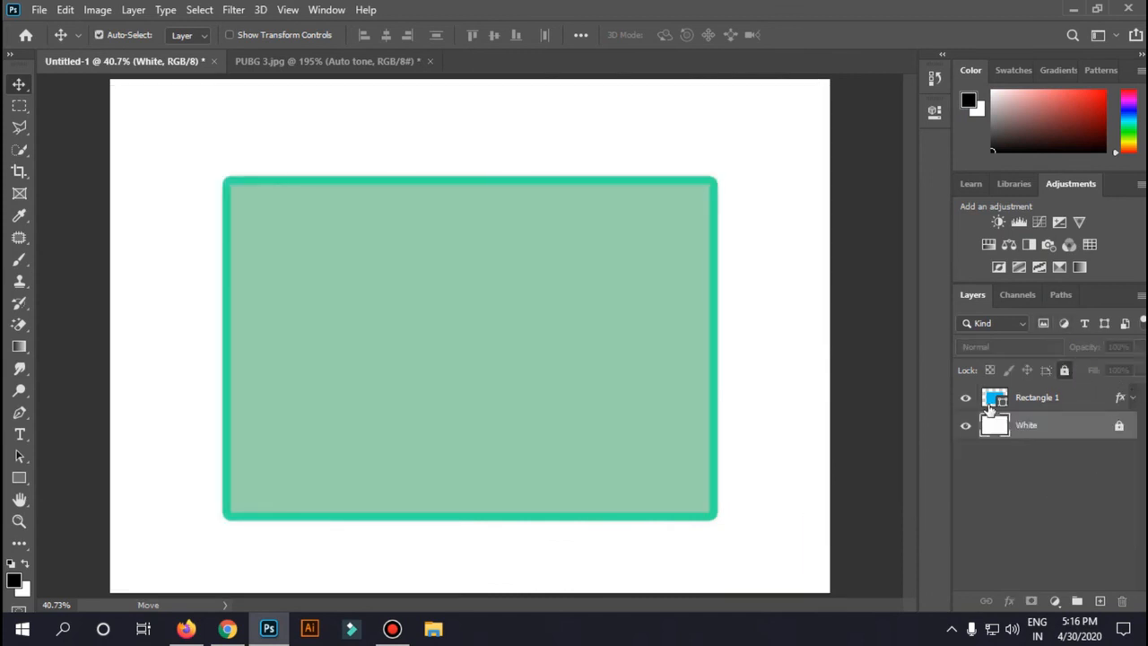
click(966, 400)
click(965, 400)
click(997, 400)
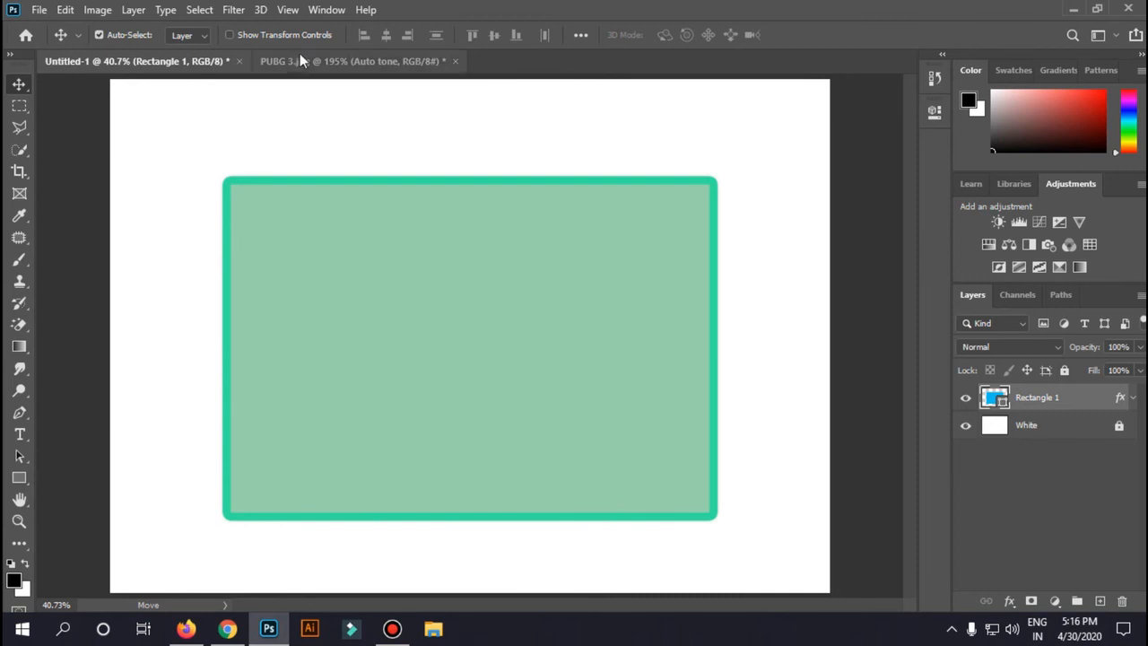
Look at the PUBG 3.jpg document and return to Untitled-1
click(278, 62)
click(127, 62)
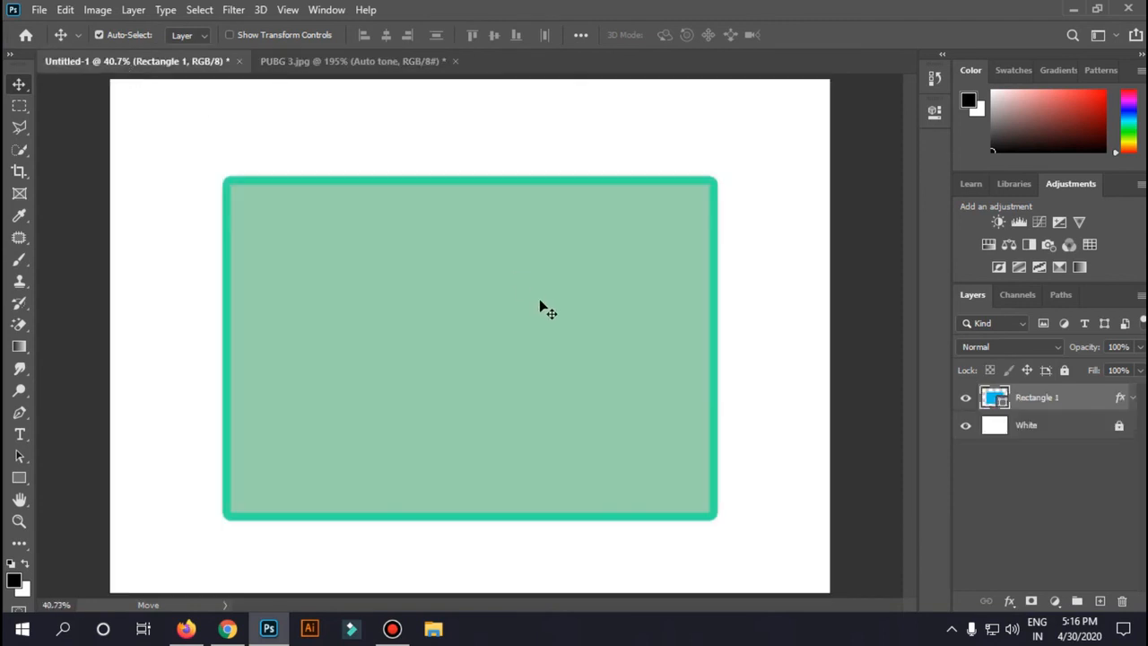